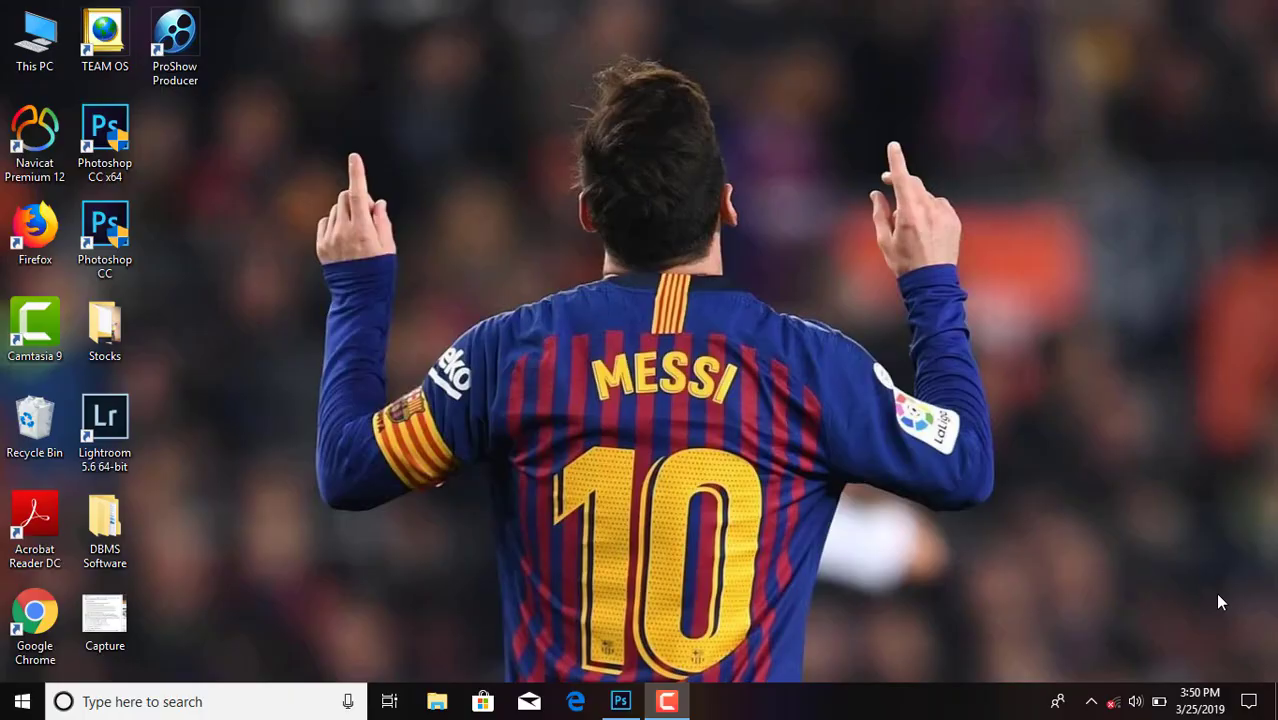
Step: Open the gguihi.jpg bike photo in Photoshop
click(621, 703)
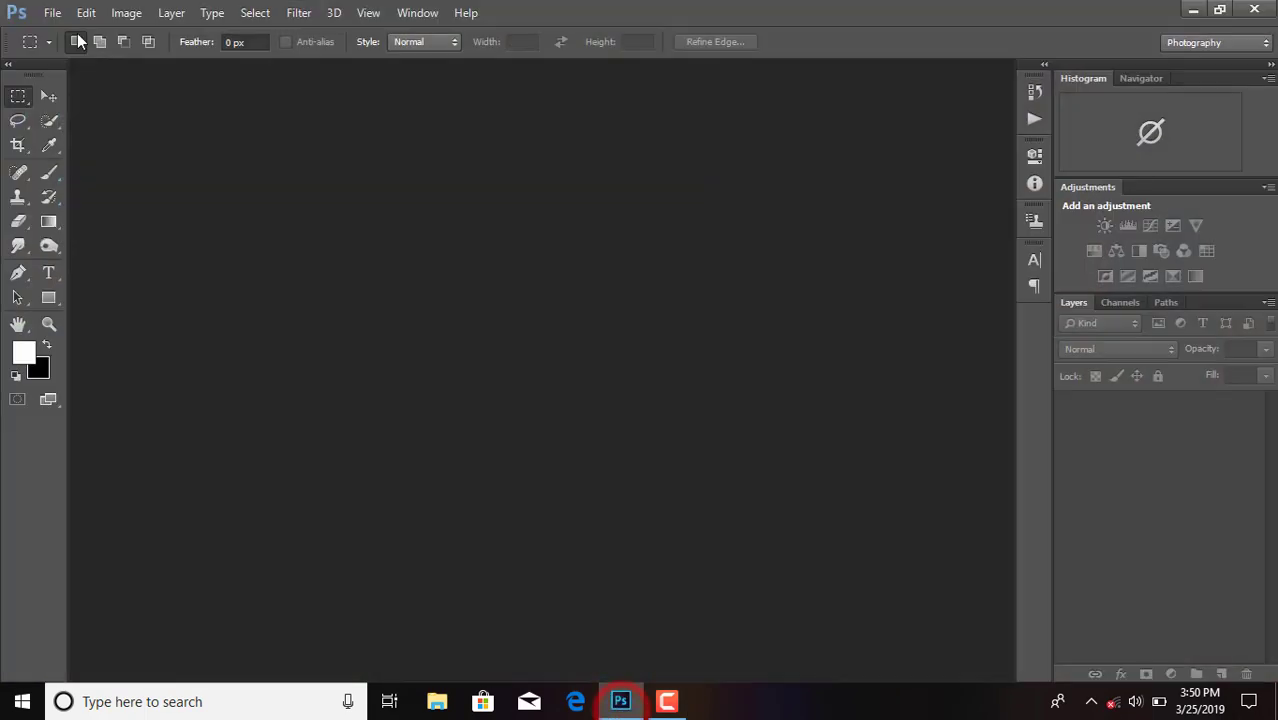
click(60, 12)
click(81, 50)
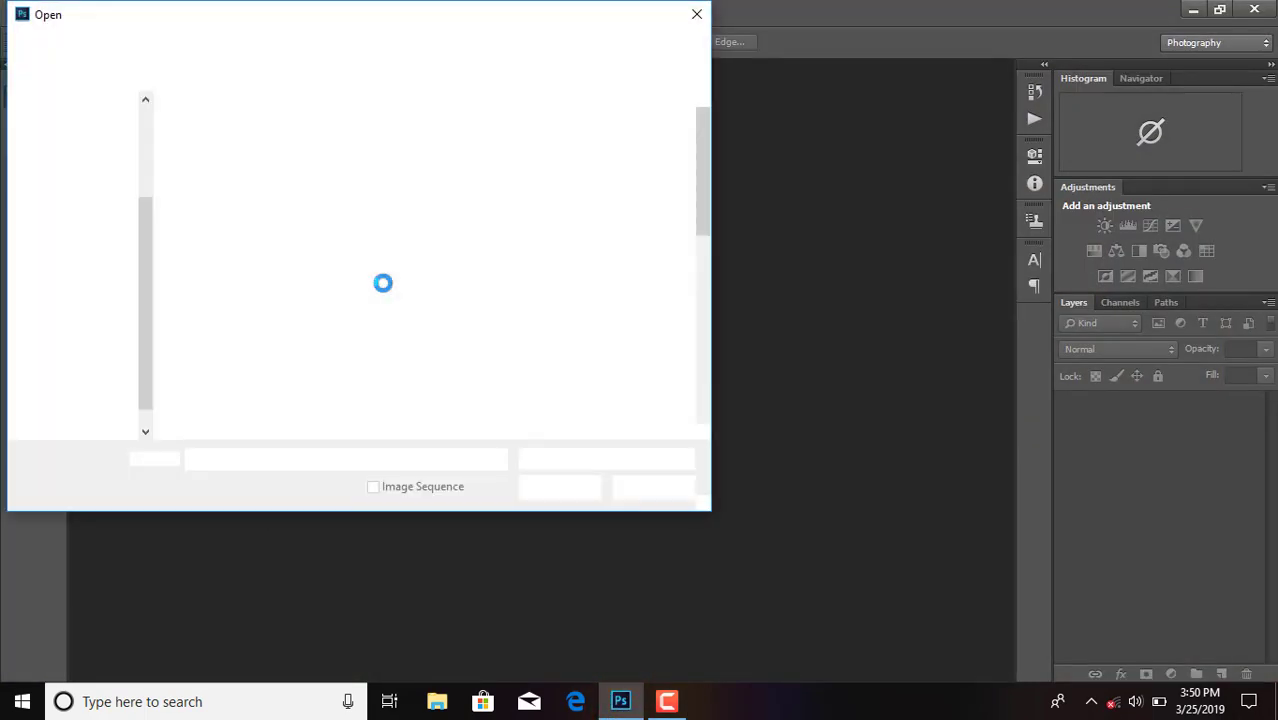
scroll(390, 288, down, 10)
scroll(394, 285, up, 1)
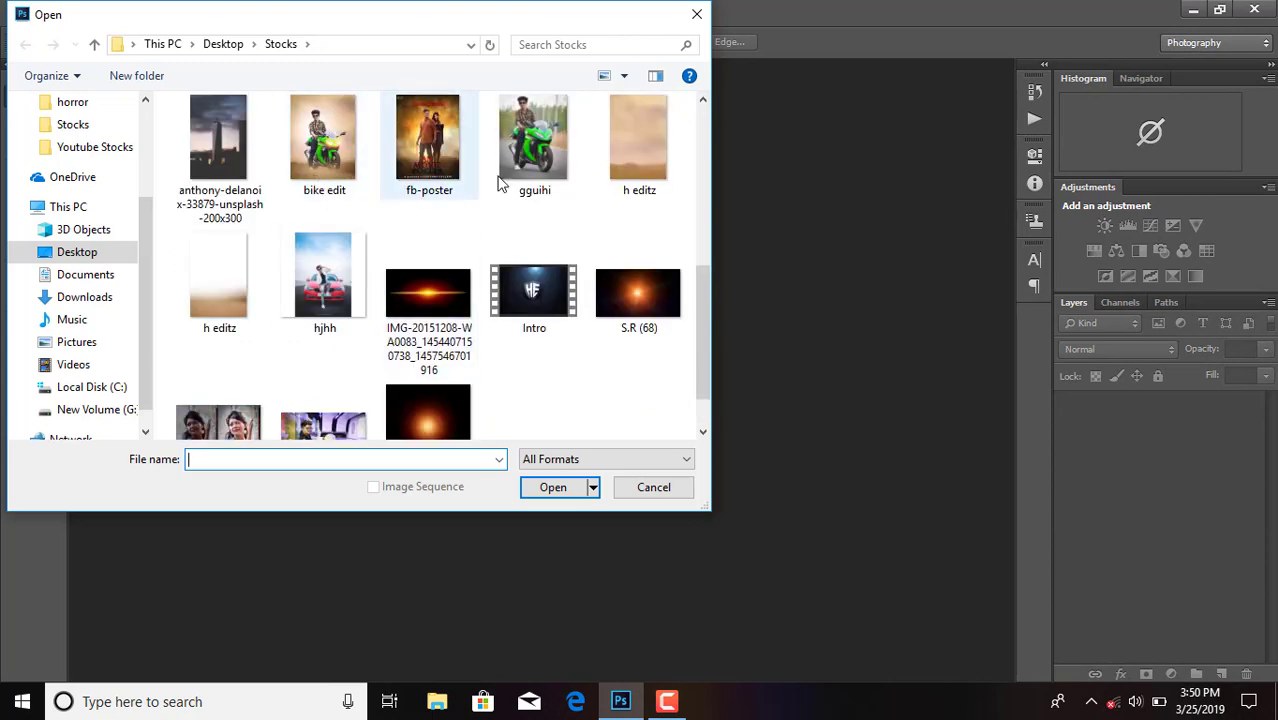
click(546, 160)
double_click(546, 160)
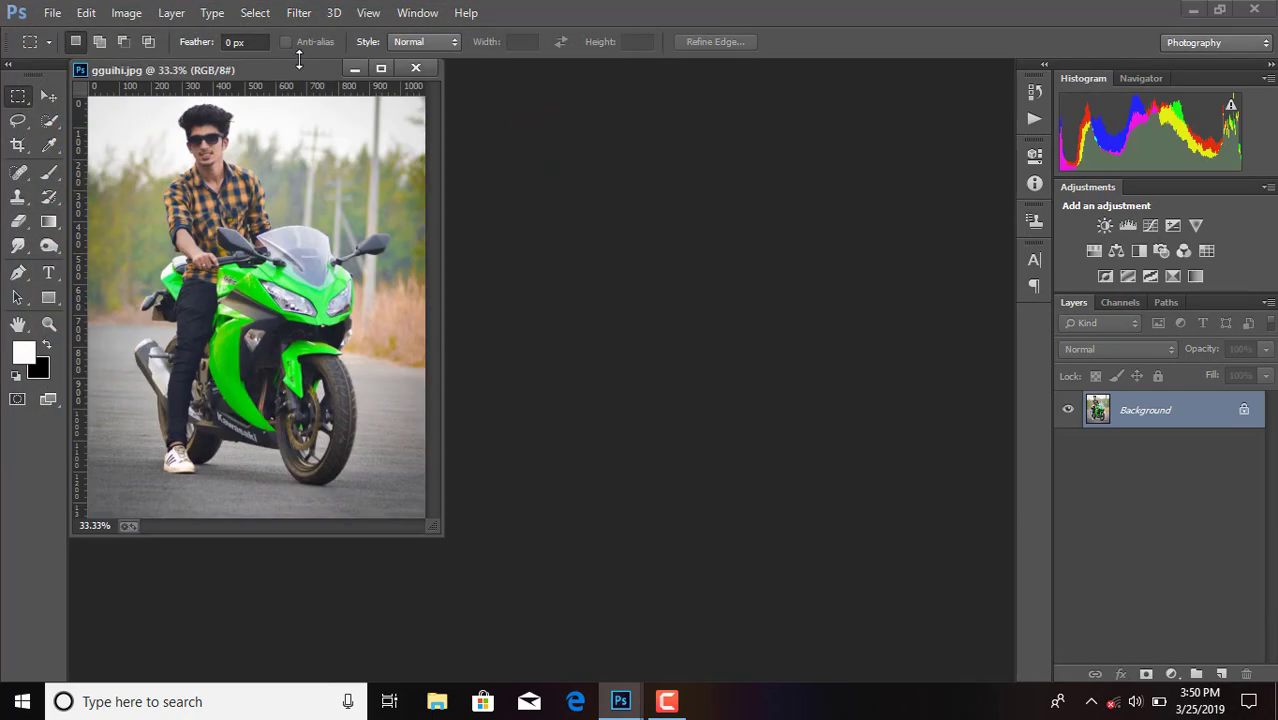
Step: Dock the photo as a tab and unlock its Background into Layer 0
drag(298, 63, 319, 65)
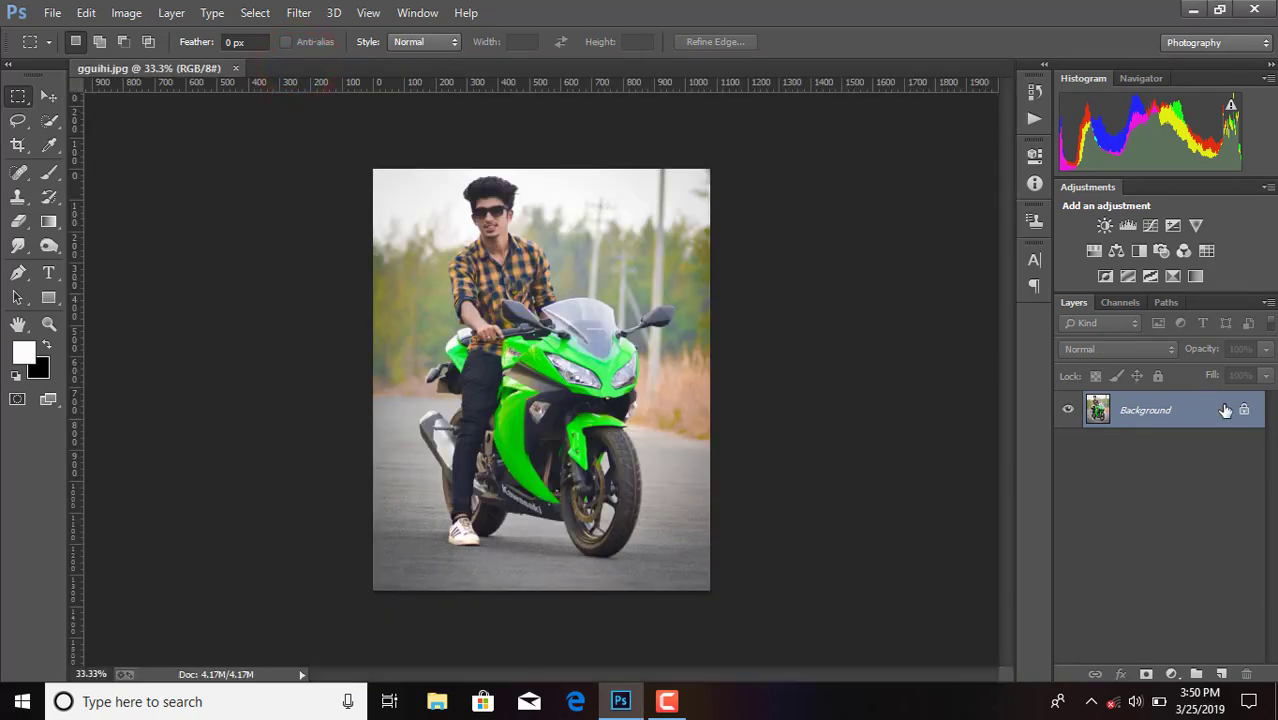
click(1245, 411)
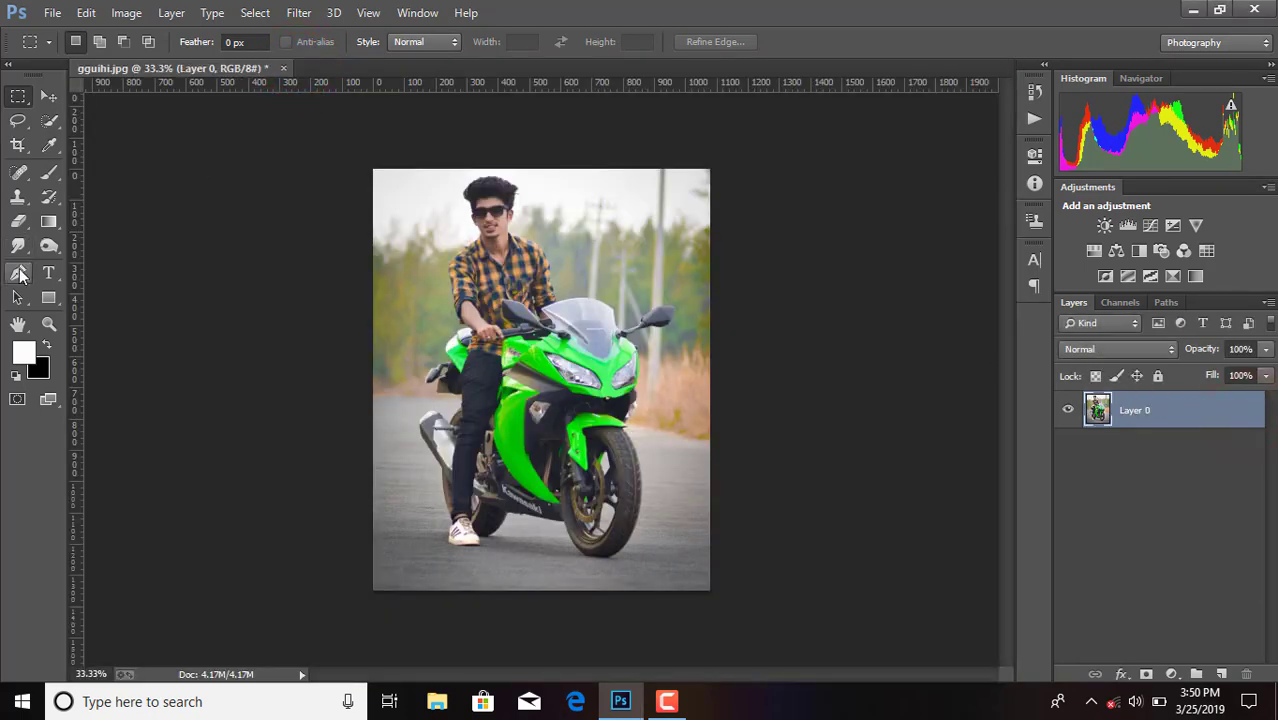
click(19, 273)
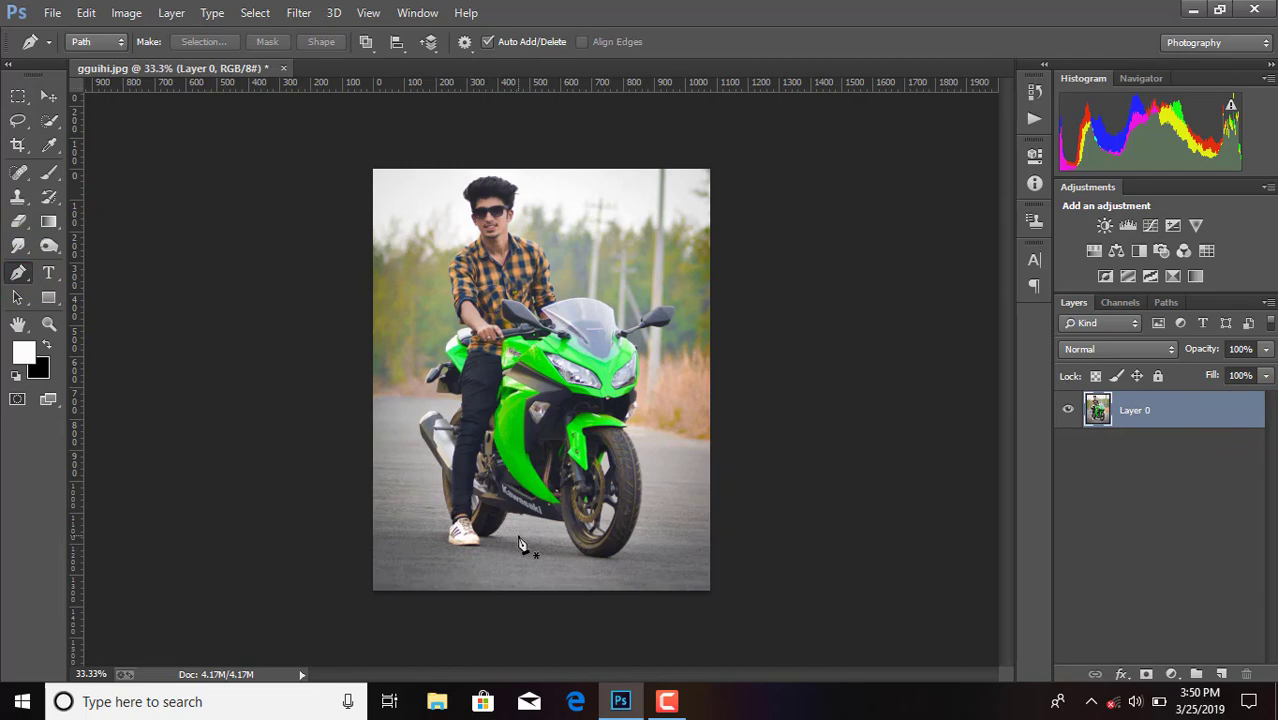
Step: Zoom to 200% and place Pen anchors along the exhaust tip and top edge
key(ctrl+plus)
key(ctrl+plus)
key(ctrl+plus)
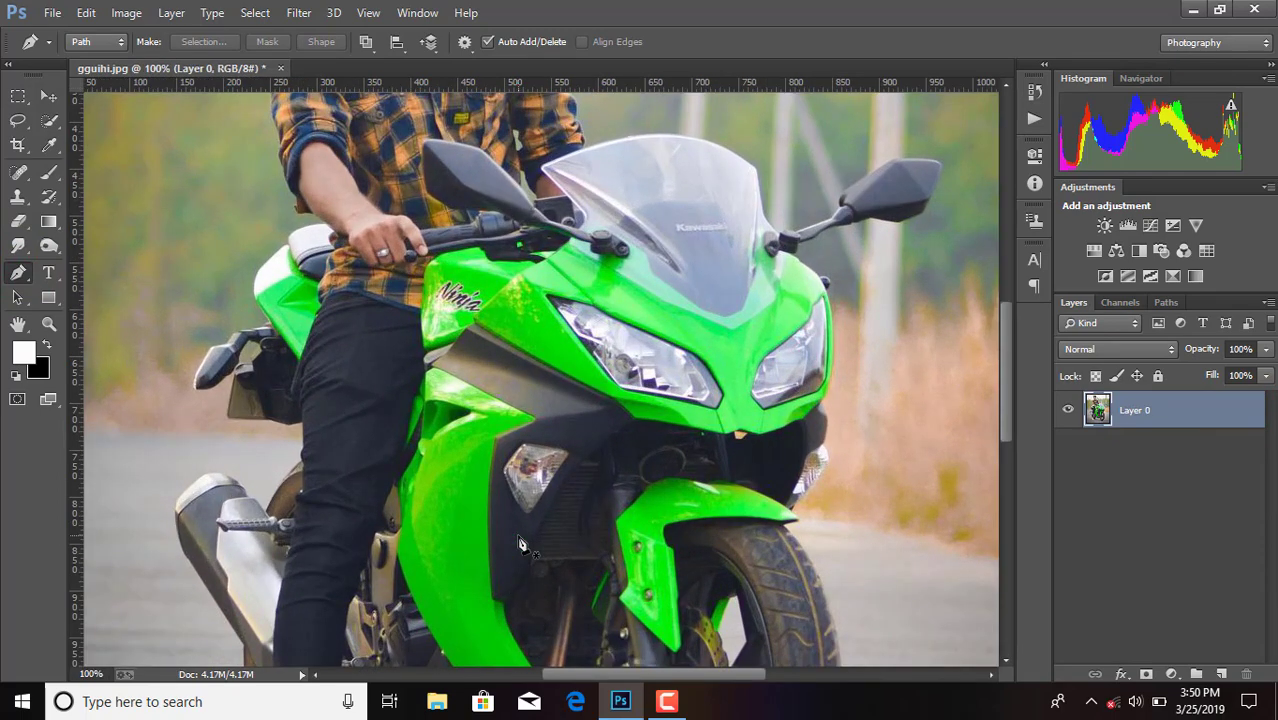
scroll(480, 545, down, 5)
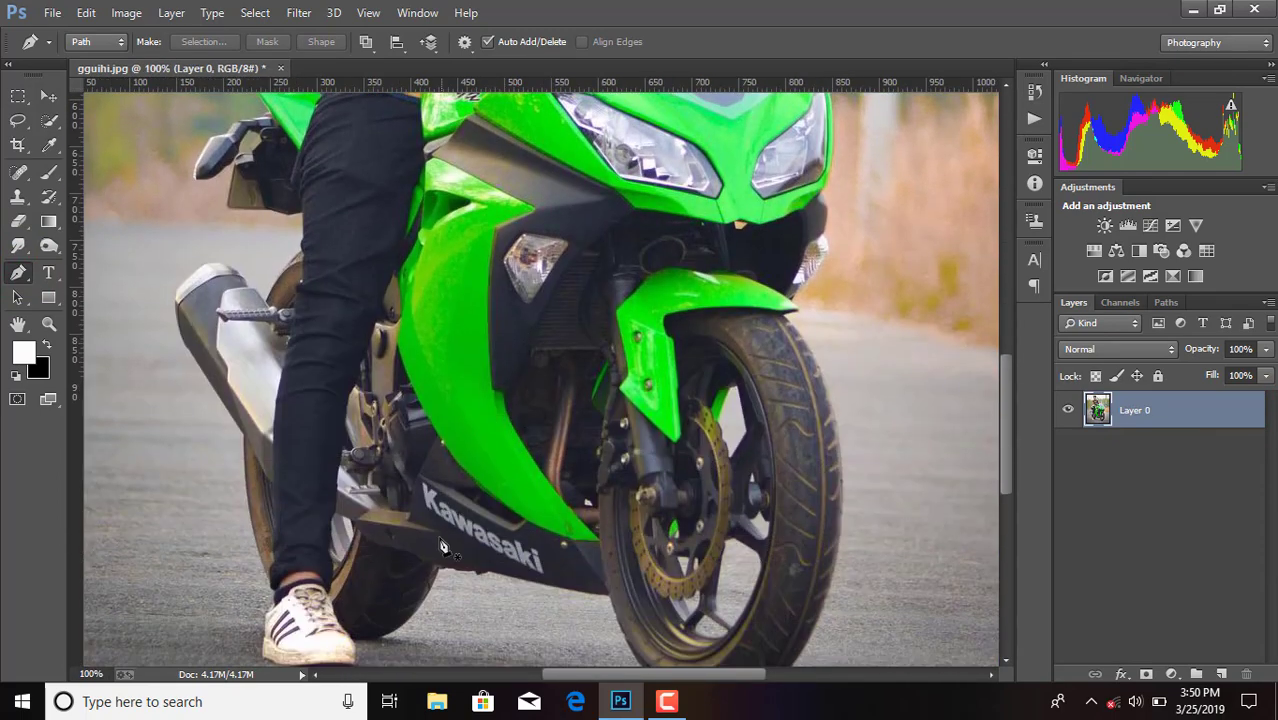
scroll(440, 545, down, 2)
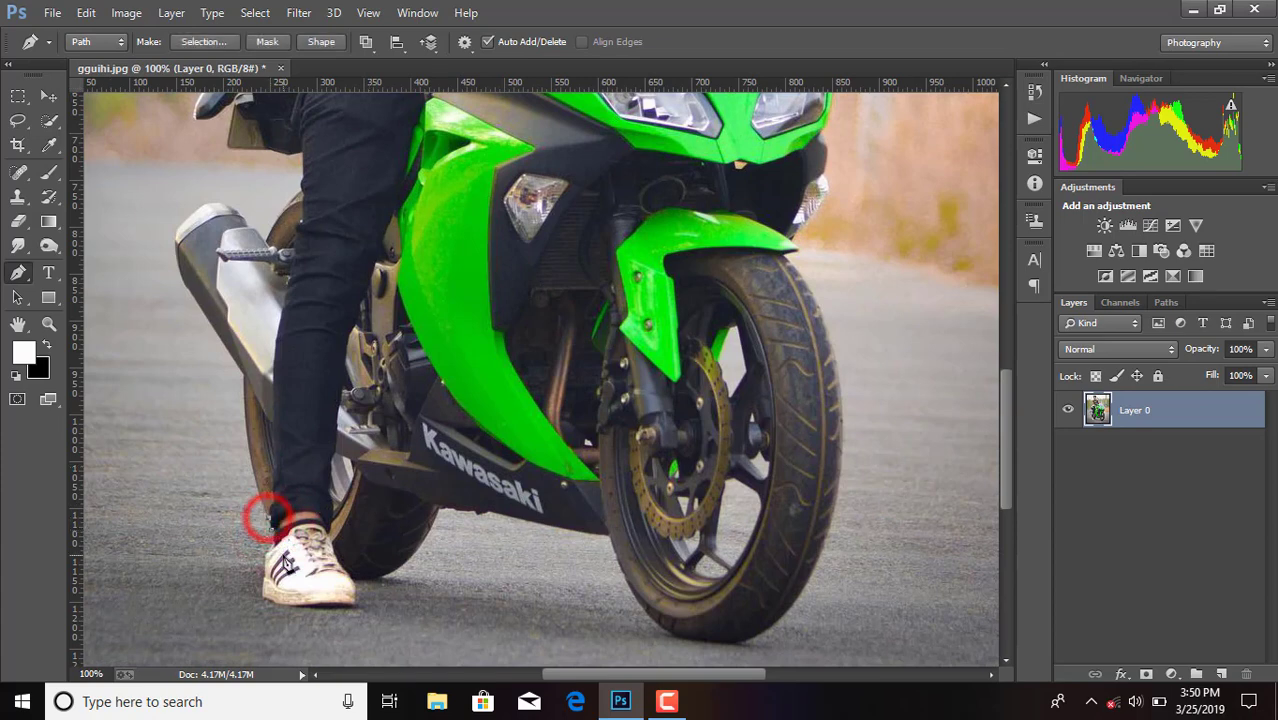
key(ctrl+plus)
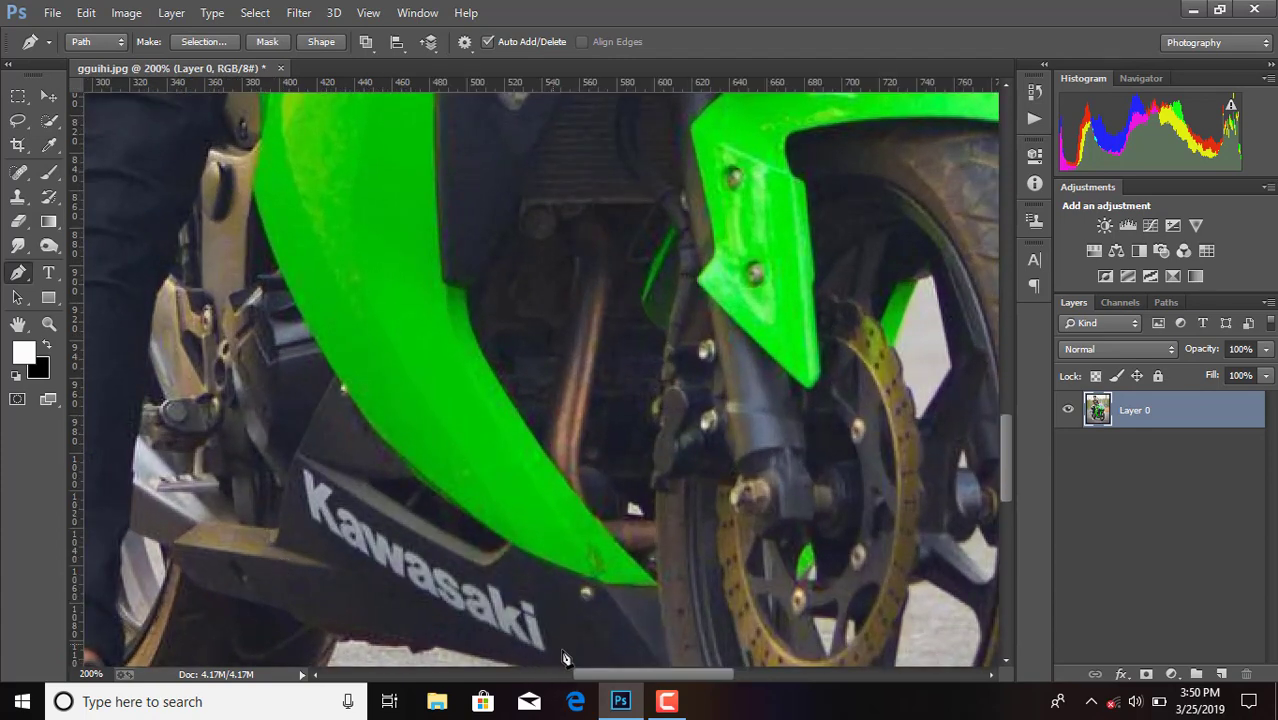
drag(585, 678, 462, 658)
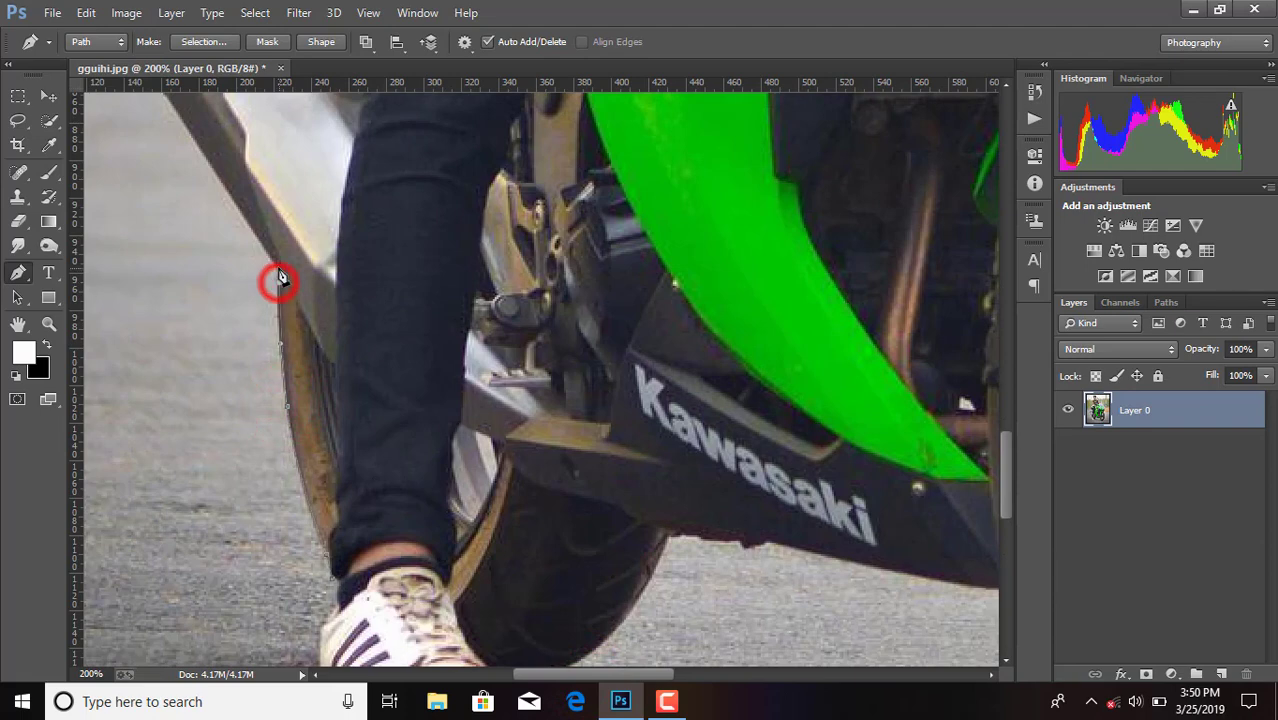
scroll(280, 280, up, 3)
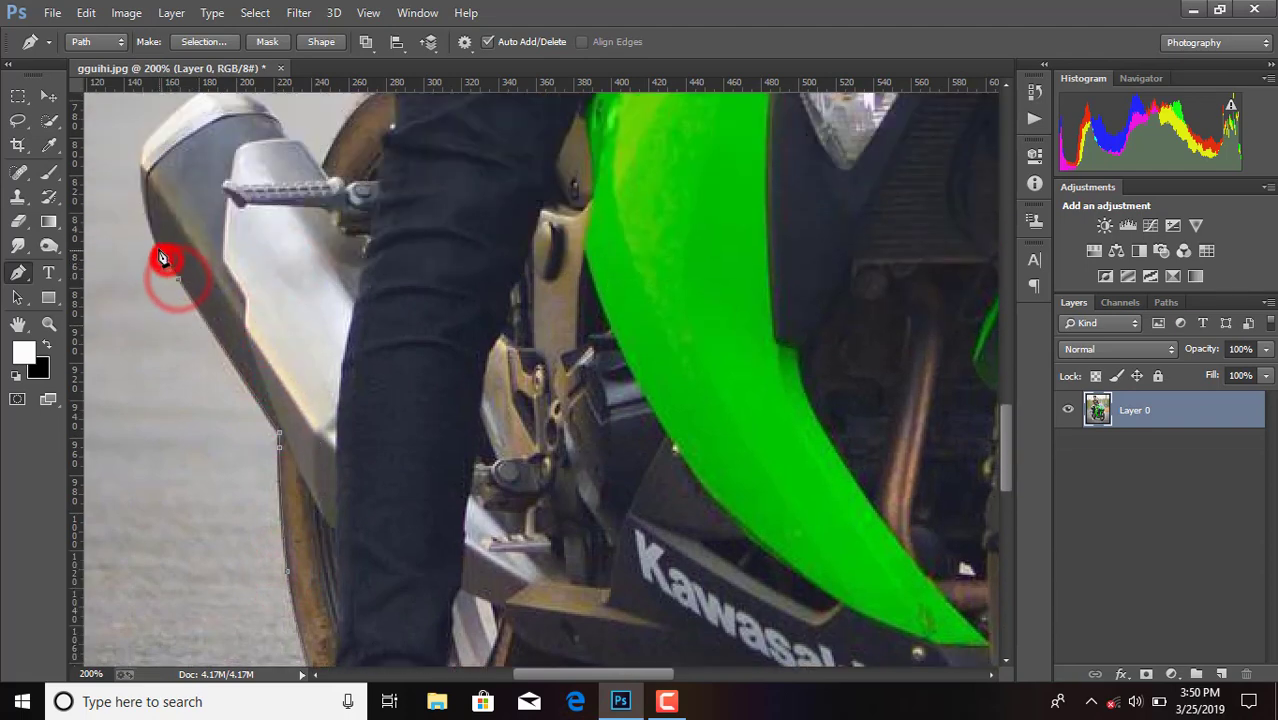
scroll(142, 160, up, 2)
scroll(142, 150, up, 1)
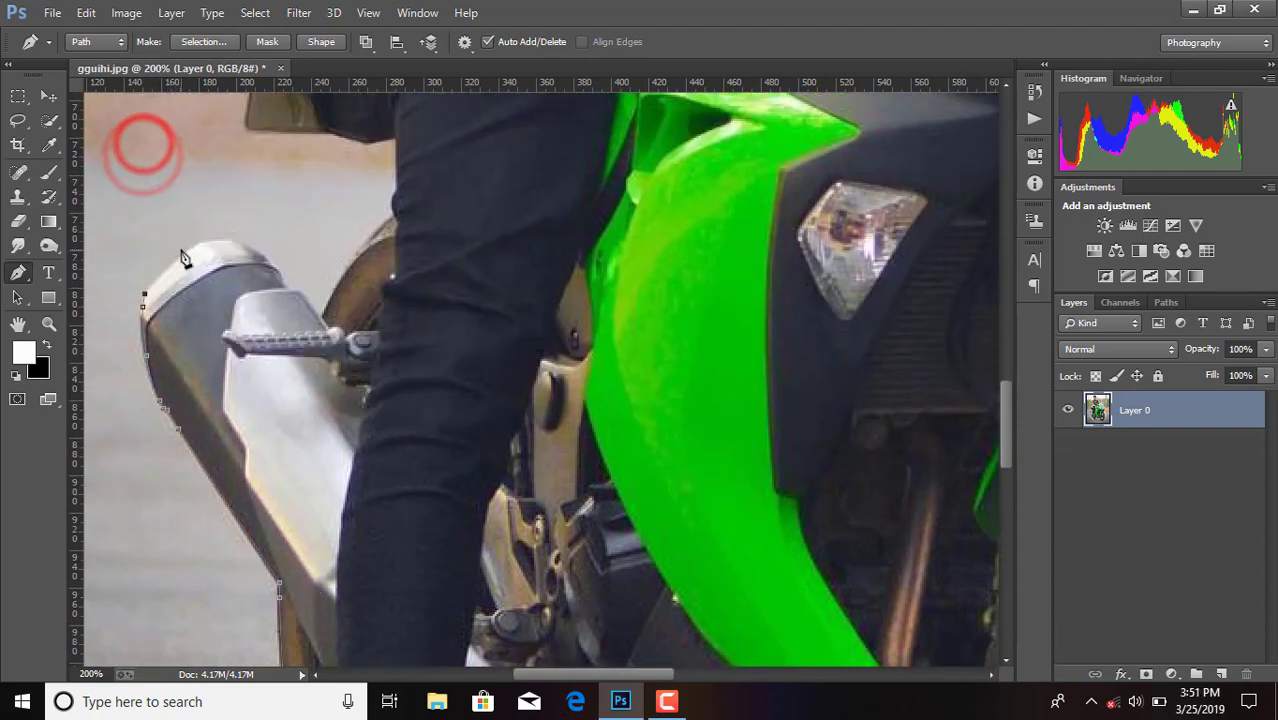
click(195, 245)
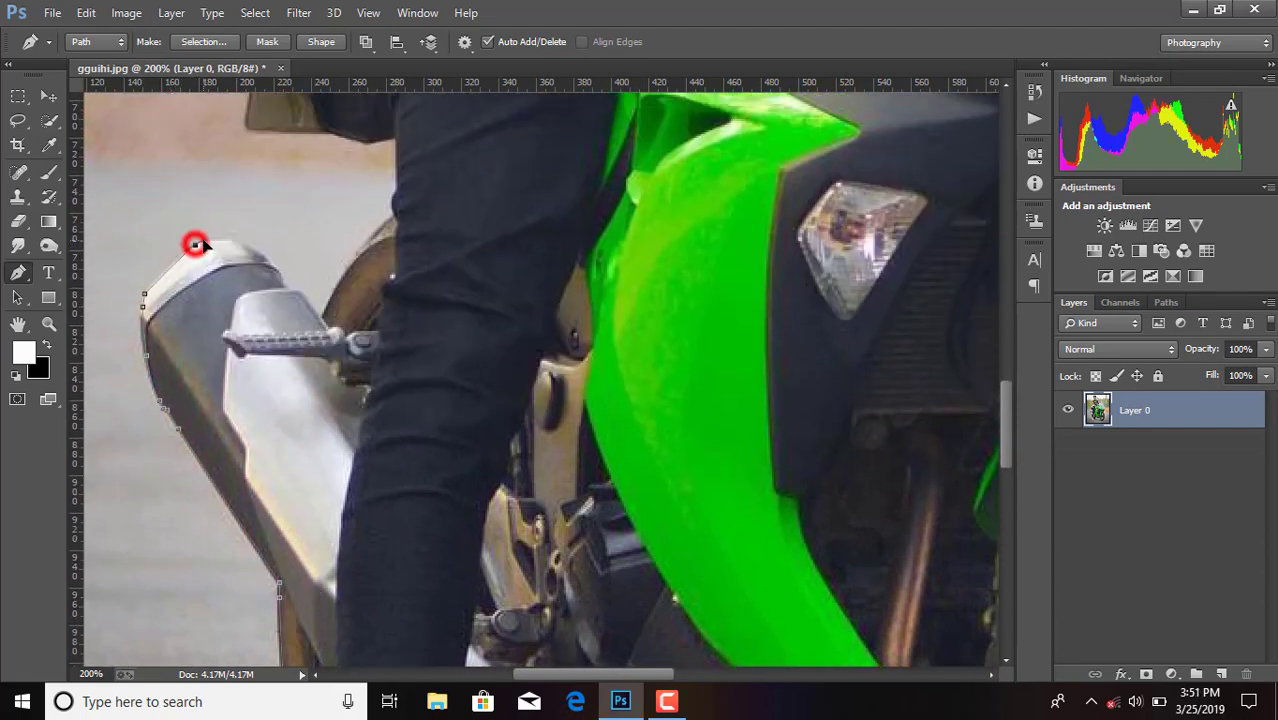
click(280, 268)
click(310, 312)
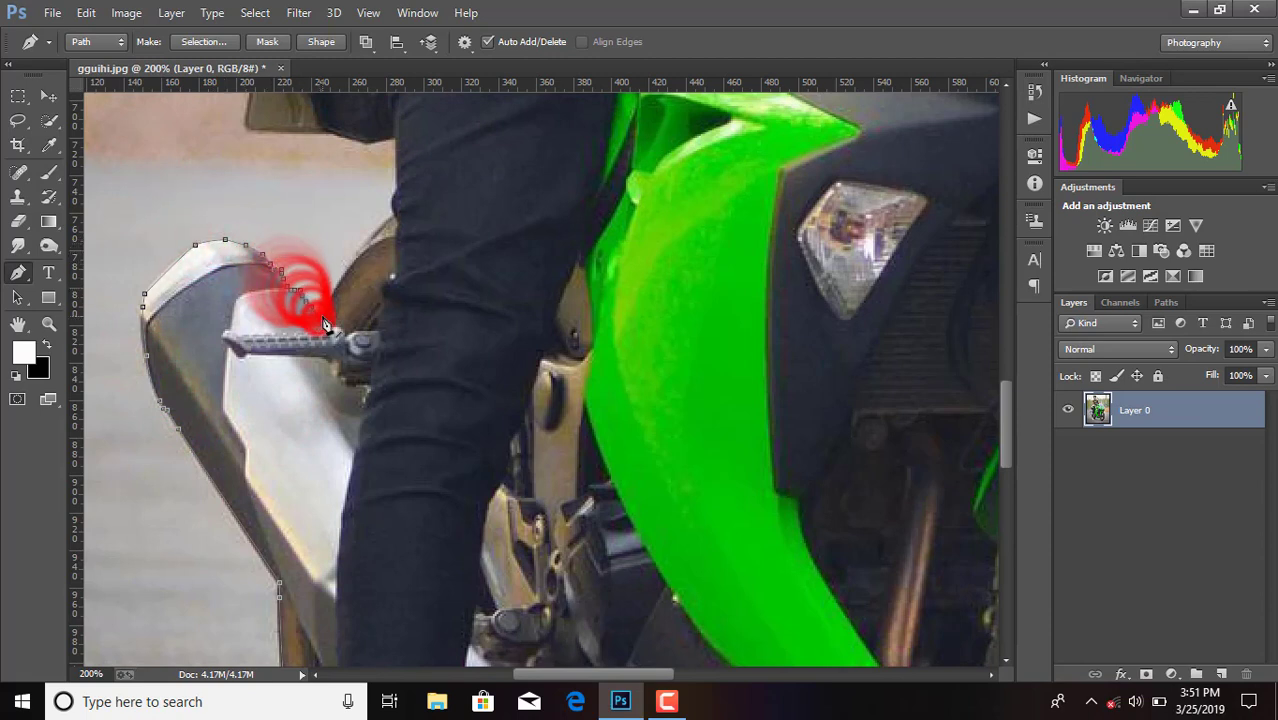
click(352, 252)
click(380, 224)
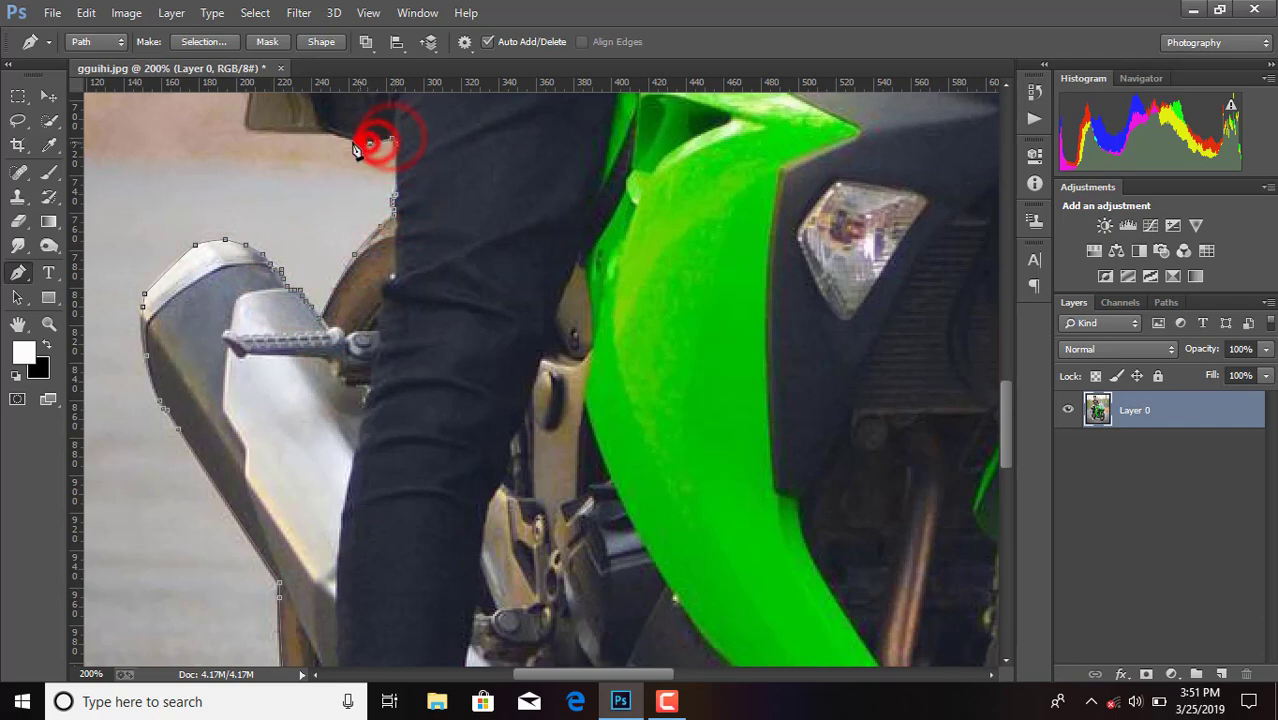
Step: Continue the path up the bike's rear edge and around the black rear piece
click(250, 127)
scroll(285, 219, up, 2)
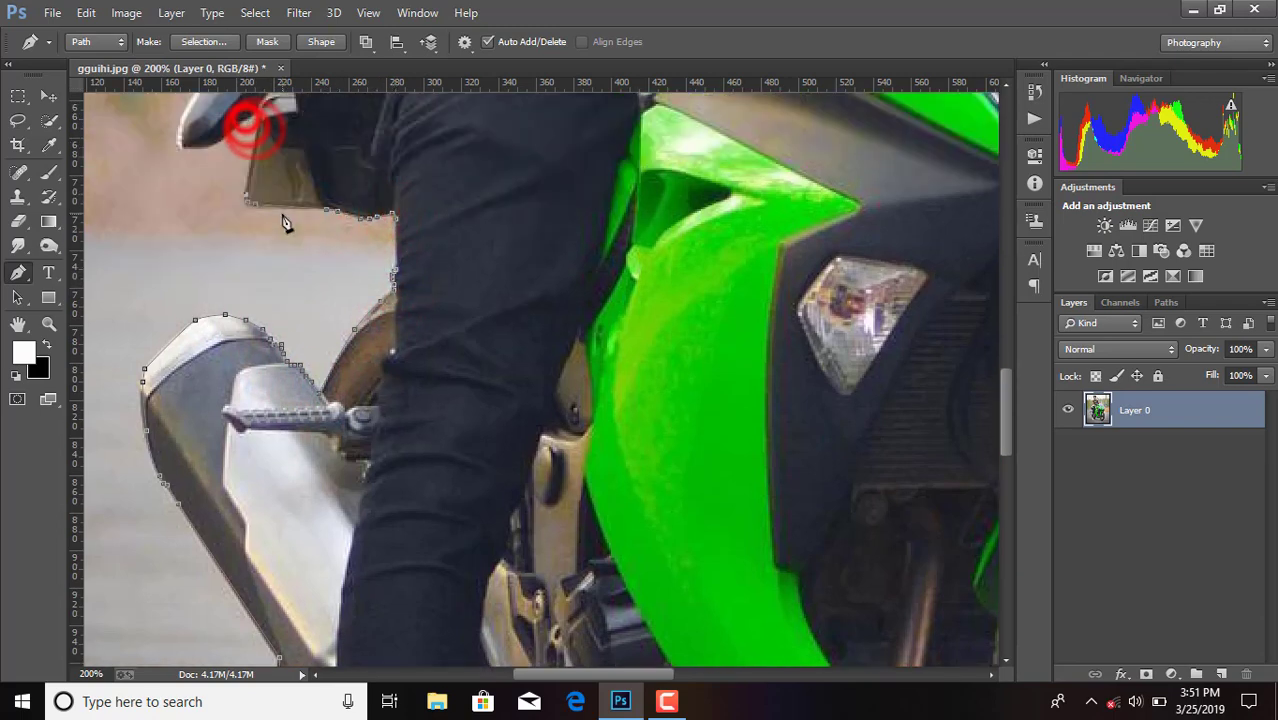
scroll(285, 219, up, 2)
click(258, 268)
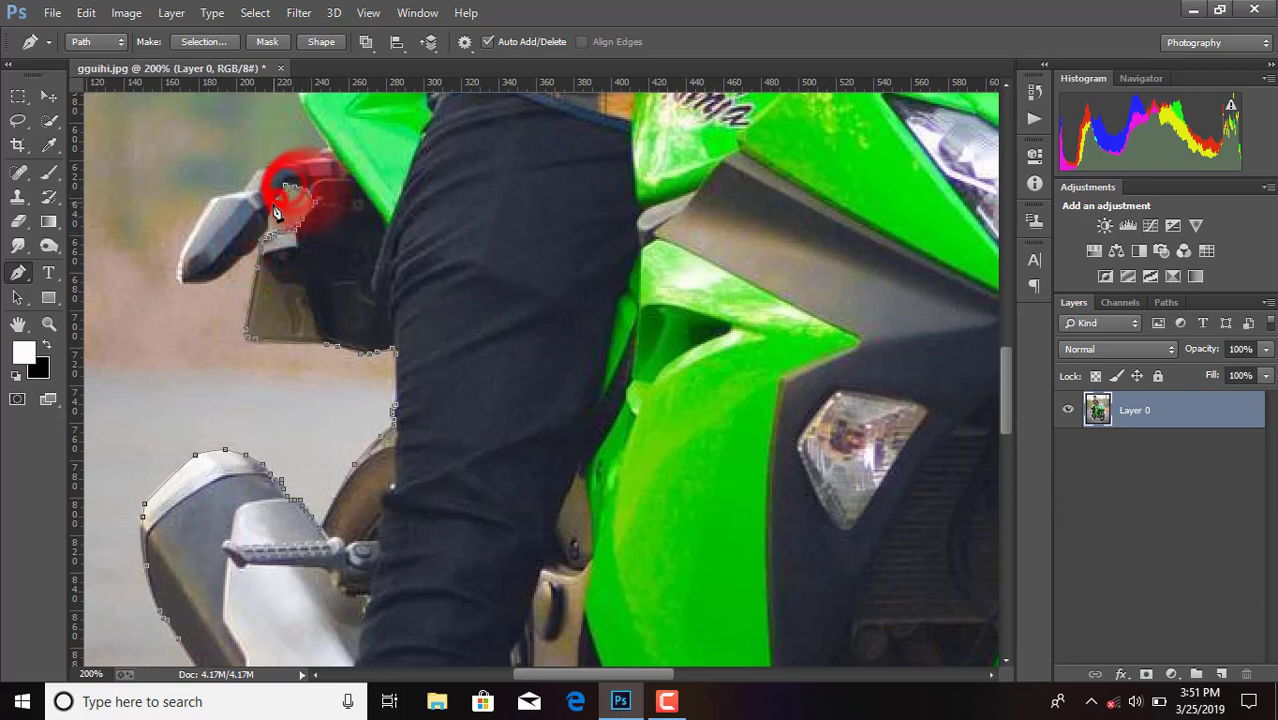
click(184, 250)
click(205, 212)
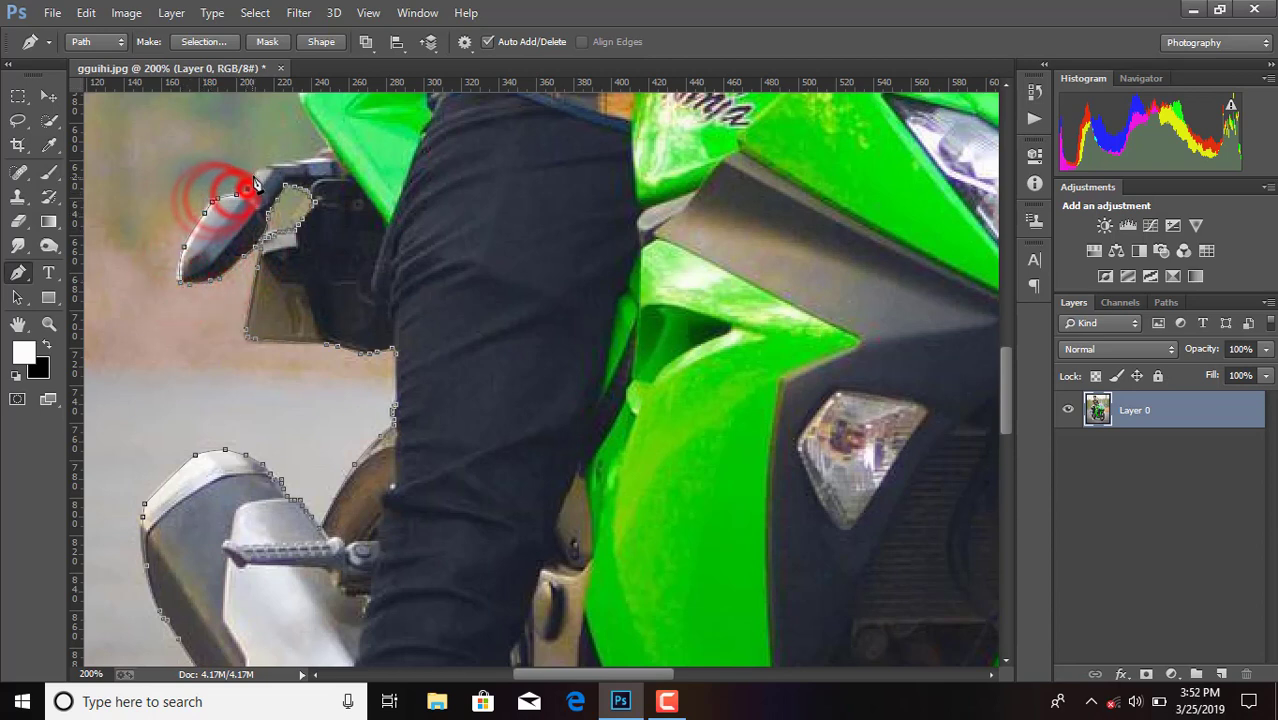
click(250, 180)
click(302, 156)
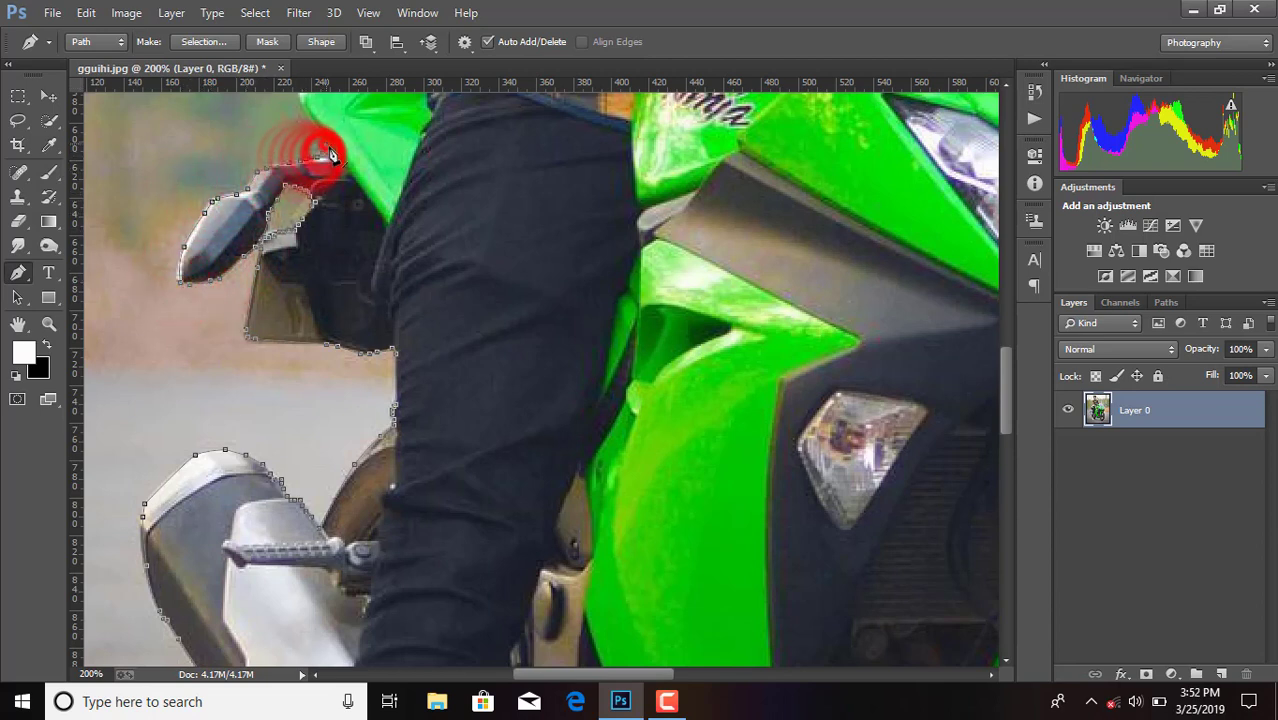
scroll(330, 152, up, 3)
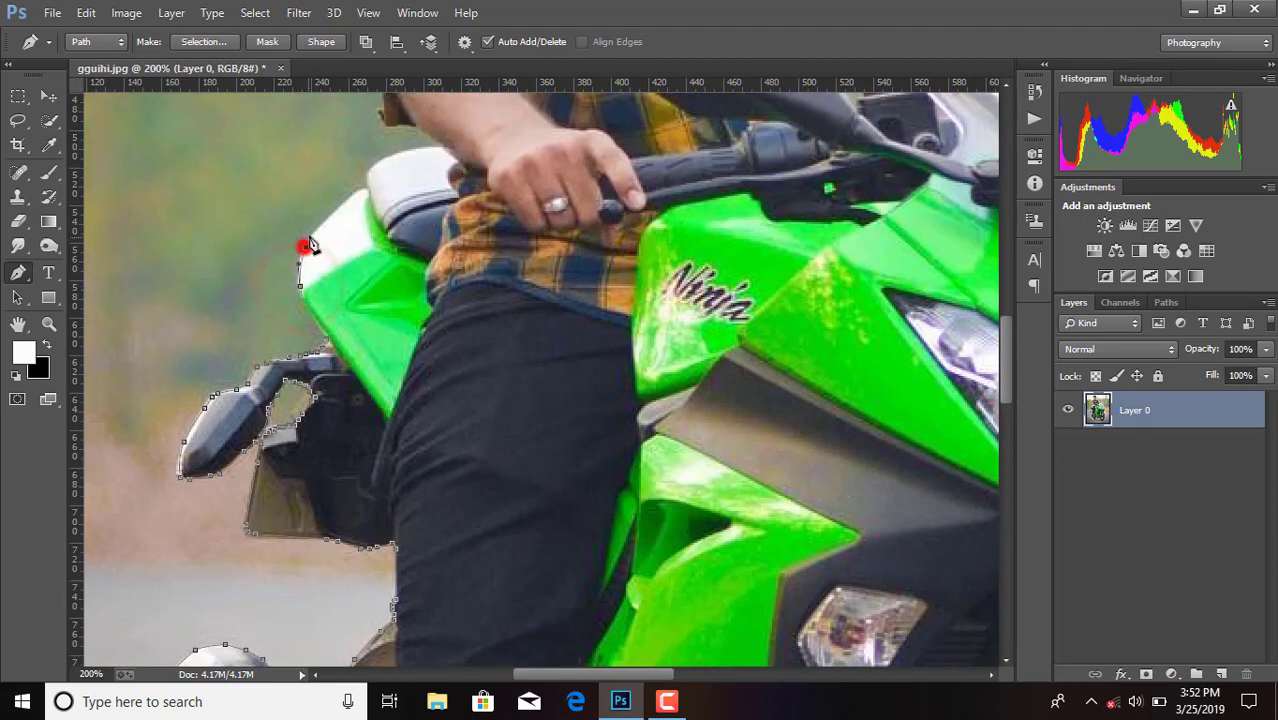
Step: Trace the path along the white seat edge to its top
click(352, 193)
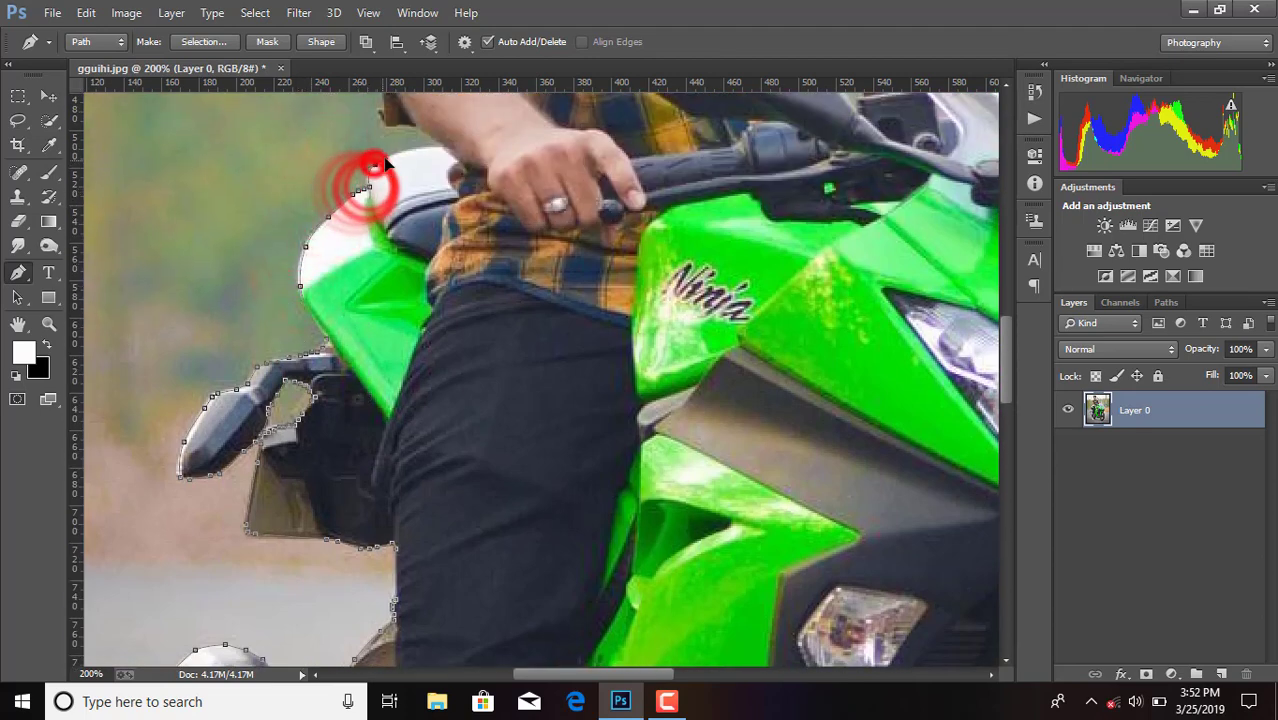
click(375, 163)
click(386, 158)
click(406, 153)
click(444, 151)
scroll(430, 200, up, 3)
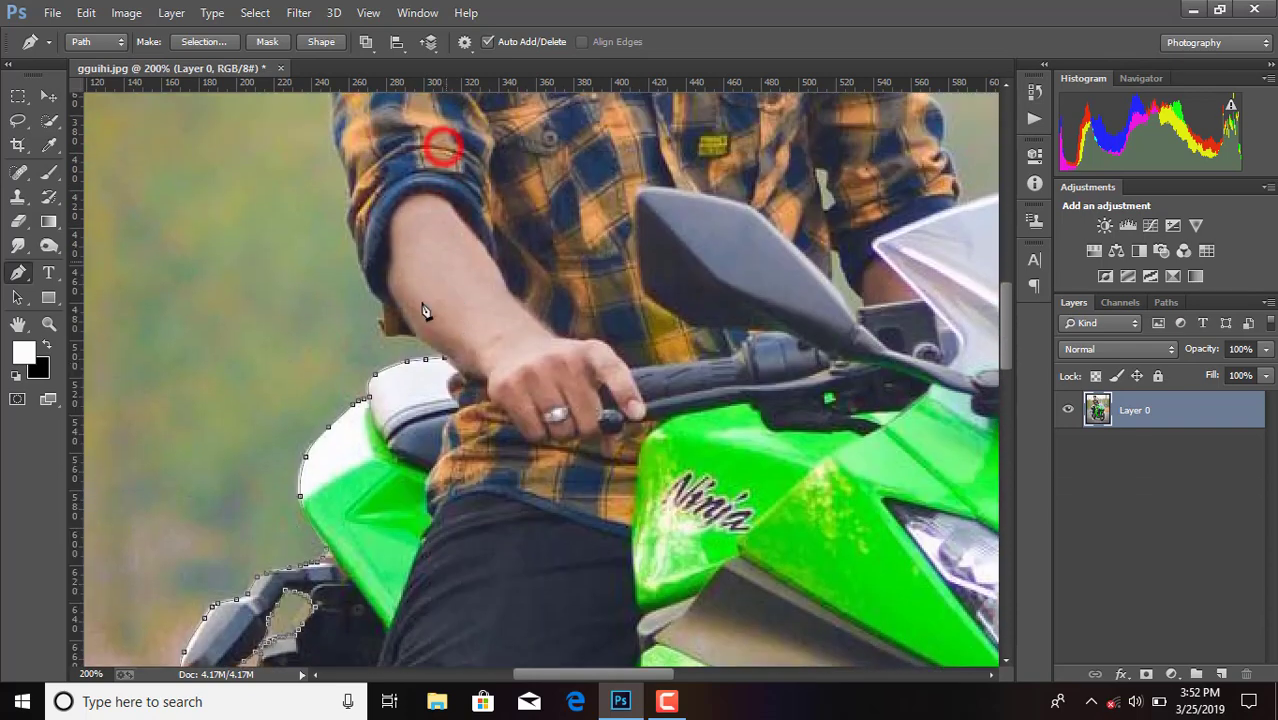
Step: Continue the outline up the rider's arm edge to the rolled sleeve
click(398, 333)
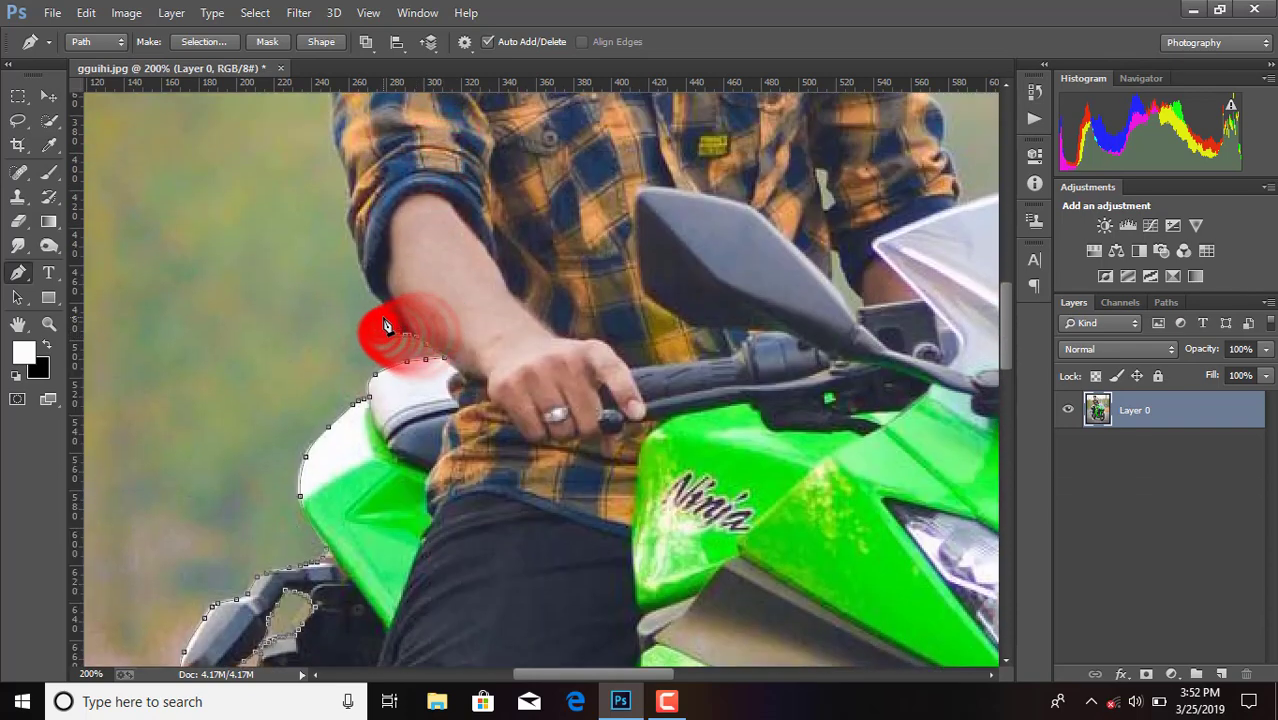
click(380, 322)
click(375, 298)
click(358, 263)
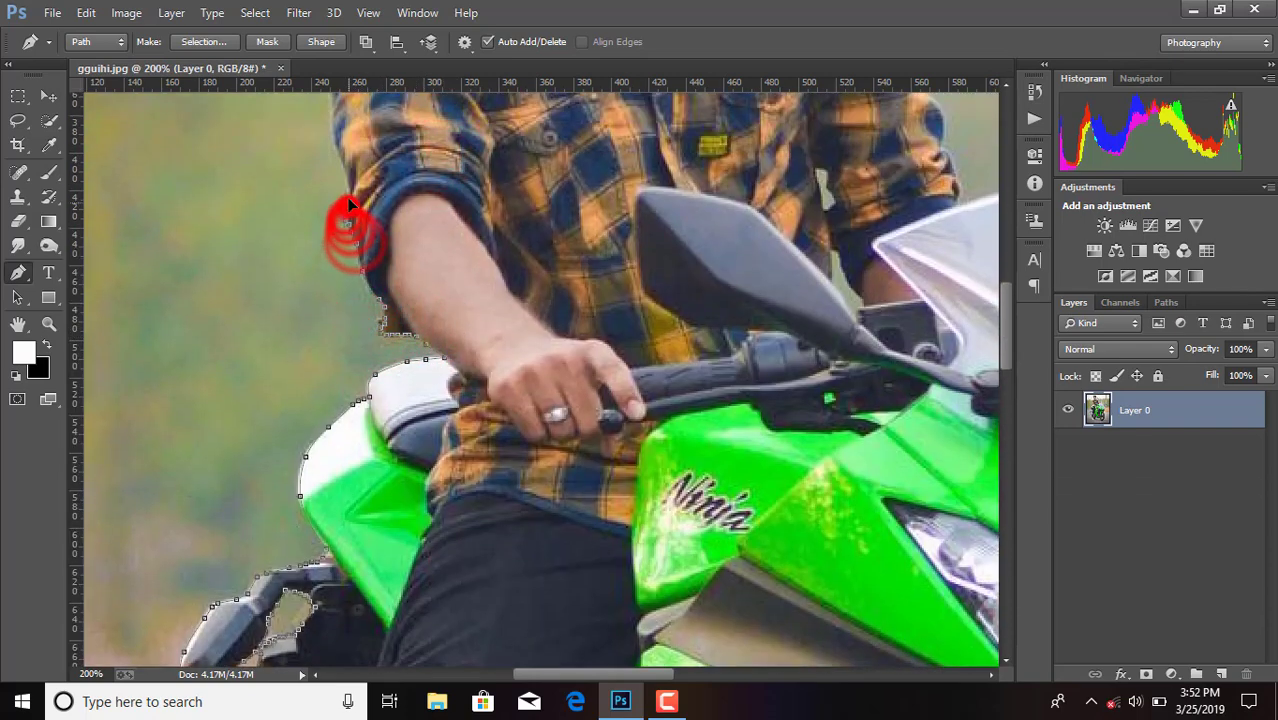
click(347, 197)
scroll(334, 392, up, 4)
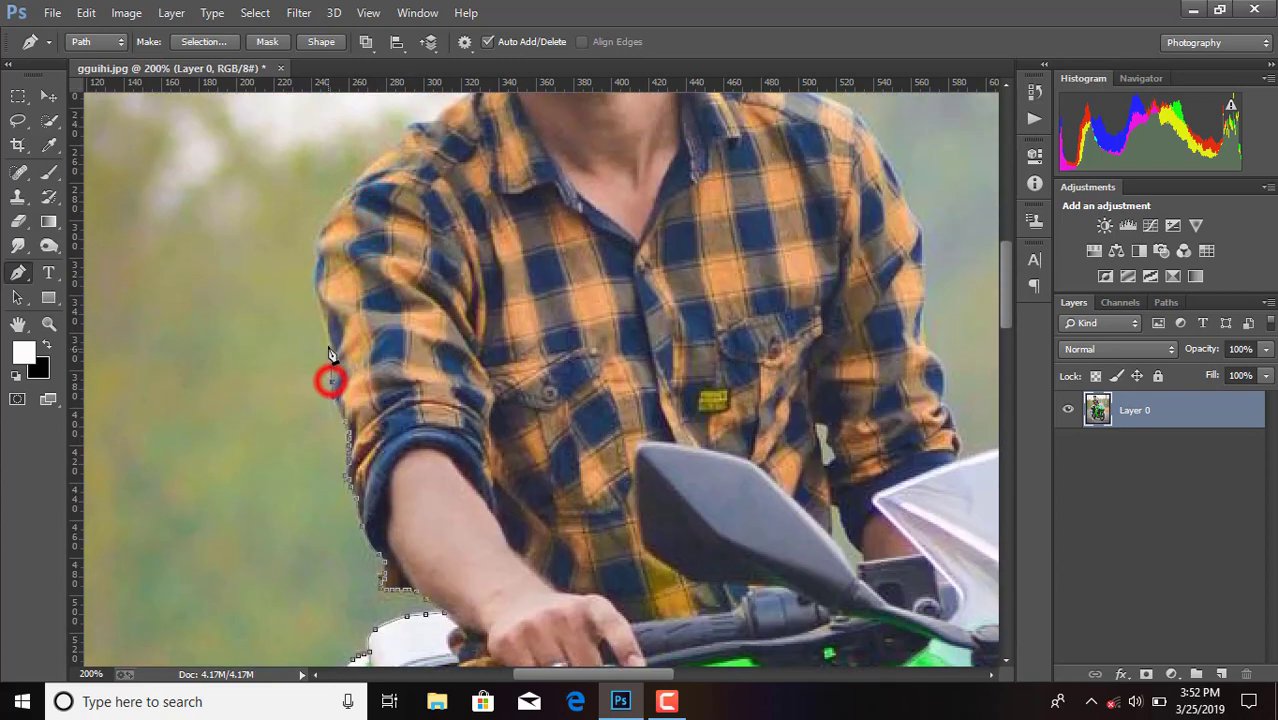
scroll(330, 355, up, 1)
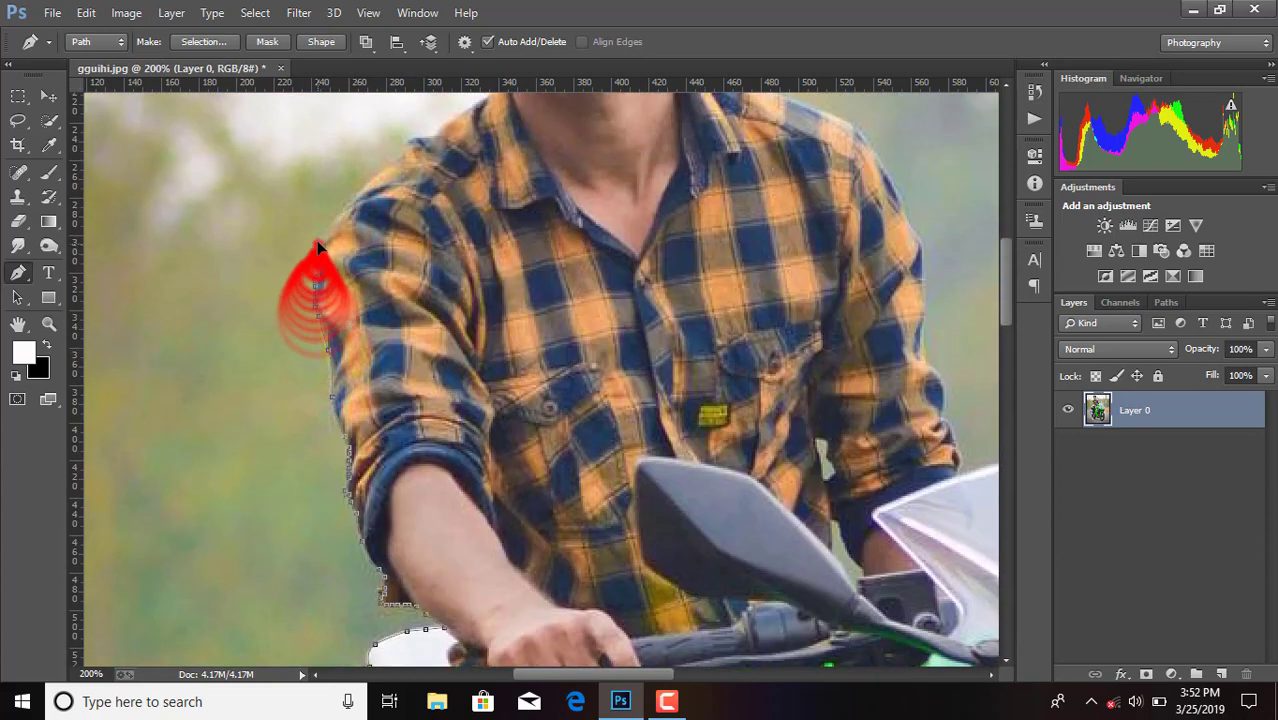
Step: Trace up the shoulder, neck and jaw toward the glasses
click(360, 187)
click(403, 155)
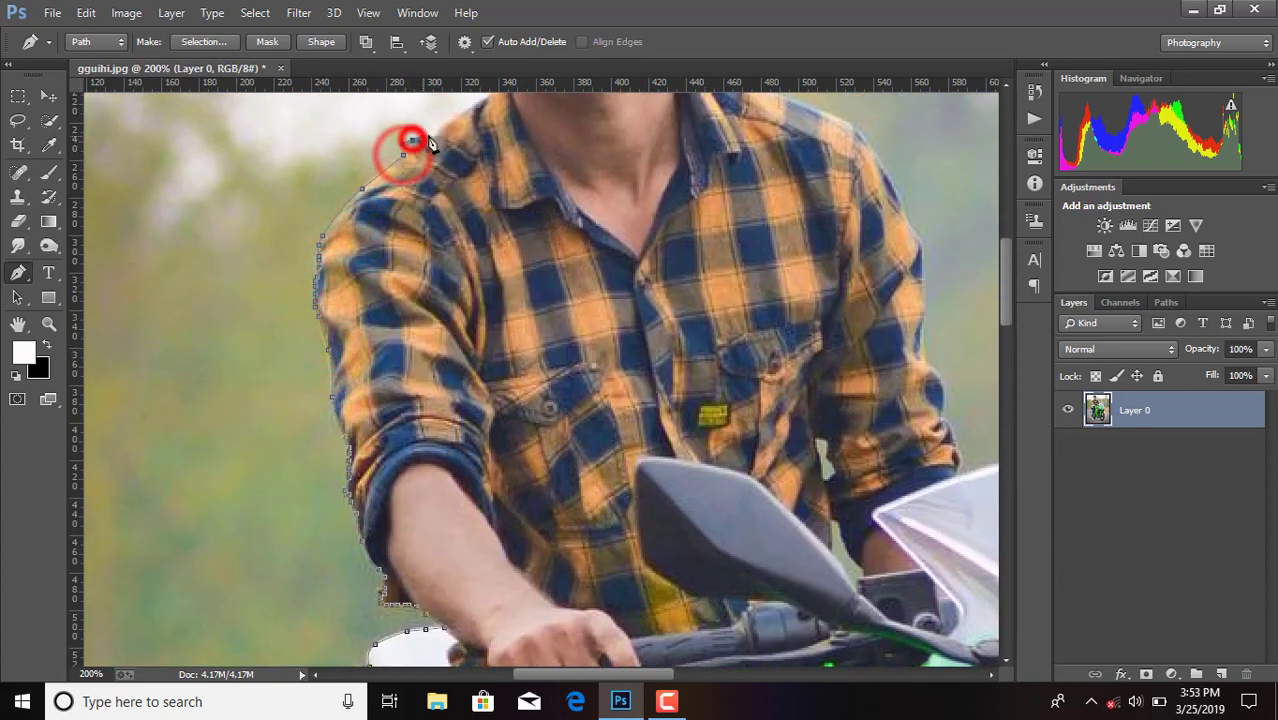
click(434, 132)
scroll(434, 130, up, 1)
scroll(440, 135, up, 3)
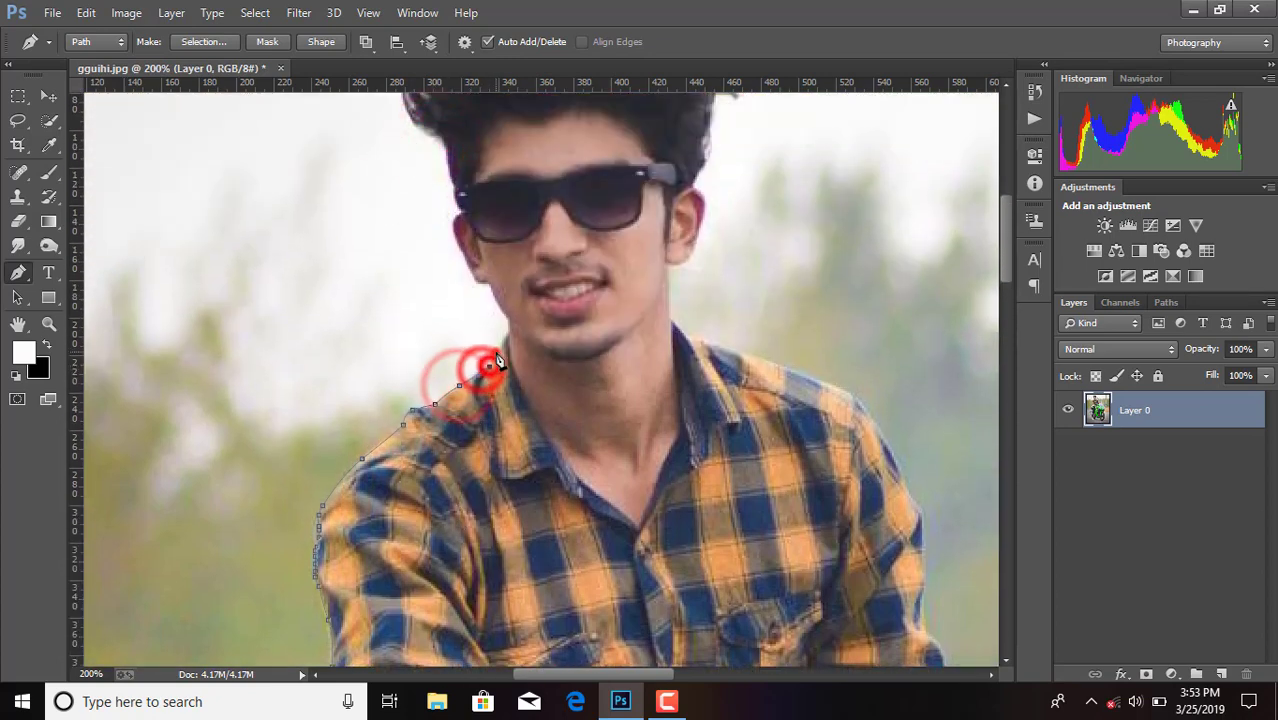
click(485, 368)
click(490, 291)
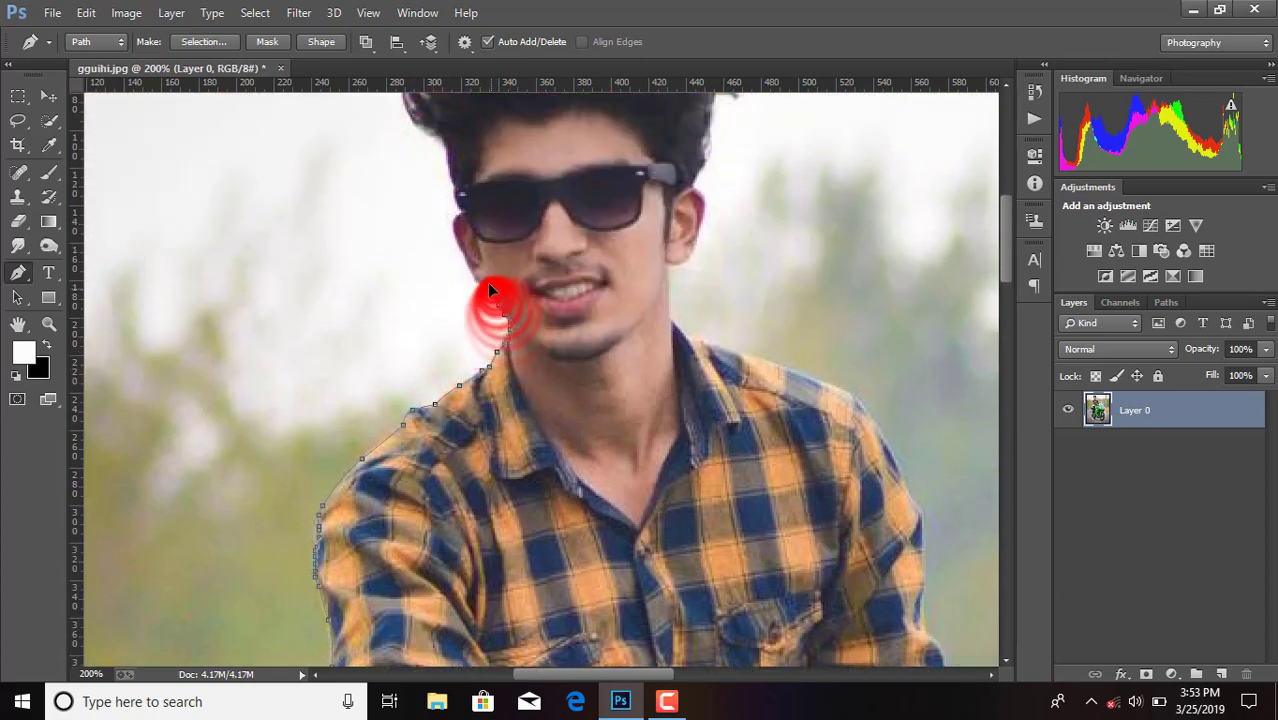
click(471, 273)
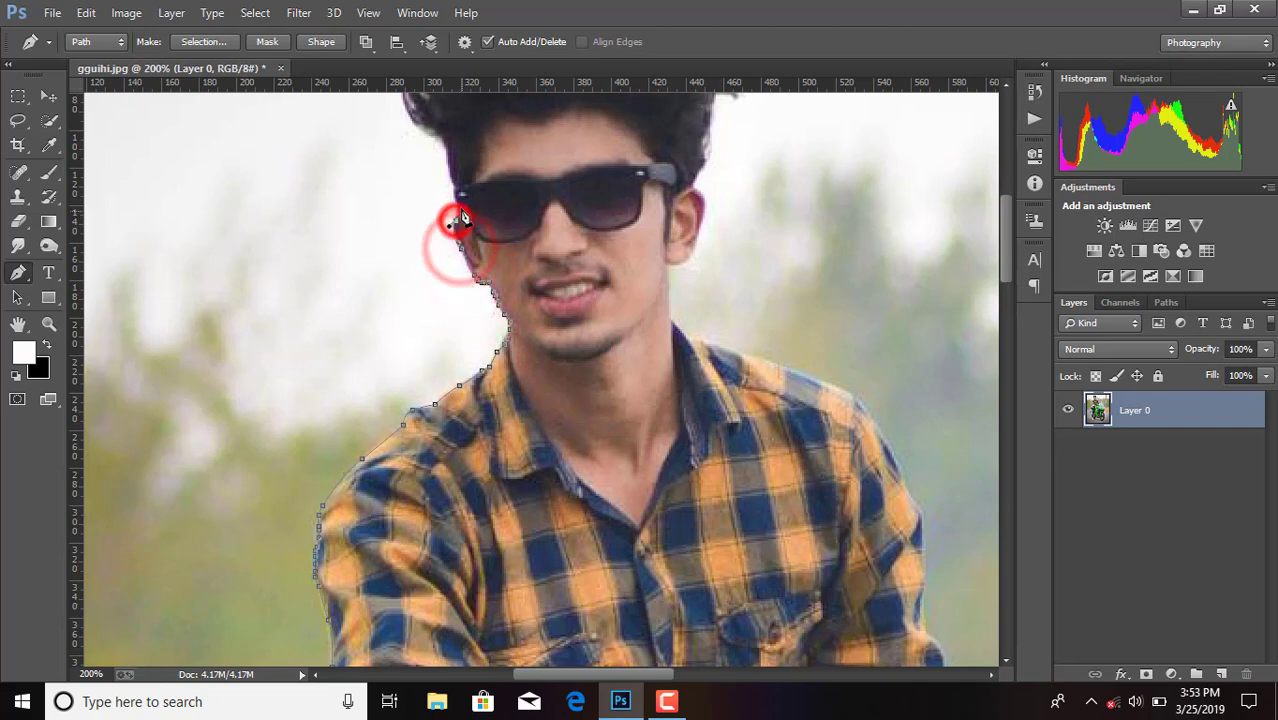
mouse_move(457, 214)
mouse_down()
mouse_move(471, 524)
mouse_move(489, 362)
mouse_move(575, 350)
mouse_move(677, 385)
mouse_move(712, 420)
mouse_move(705, 523)
mouse_up()
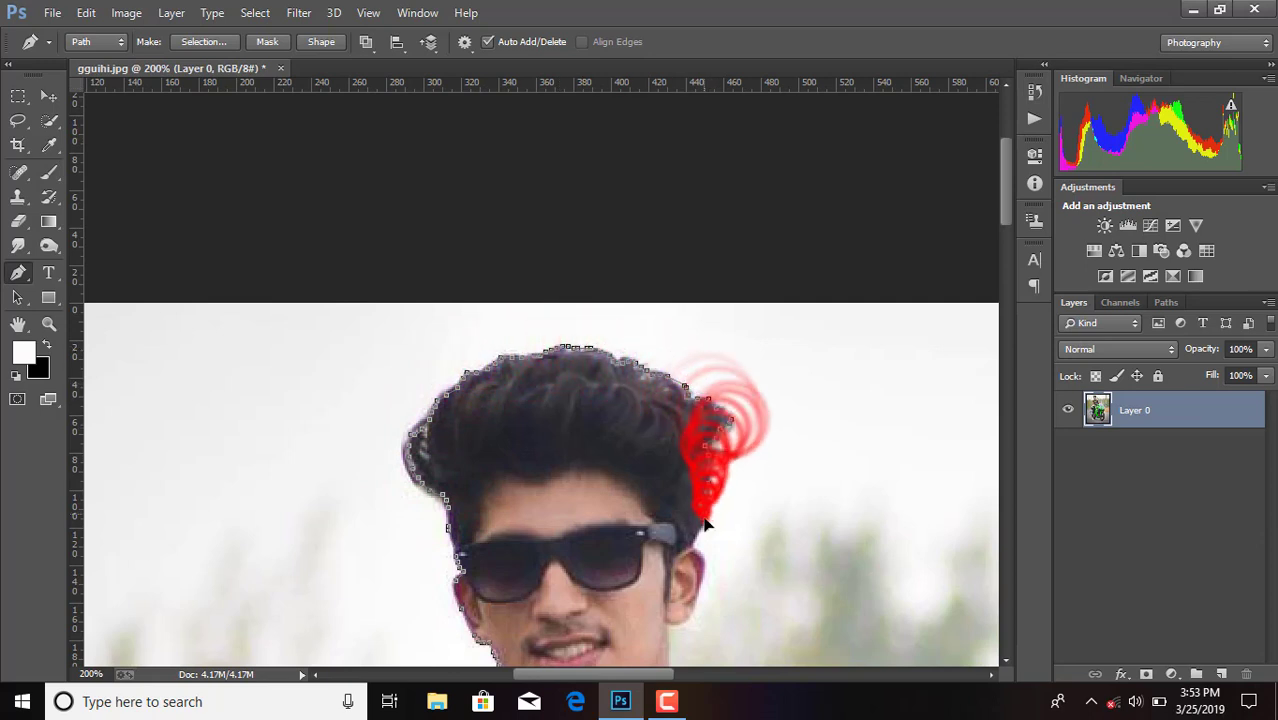
Step: Outline around the hair and down the ear edge
click(698, 541)
click(710, 552)
click(705, 575)
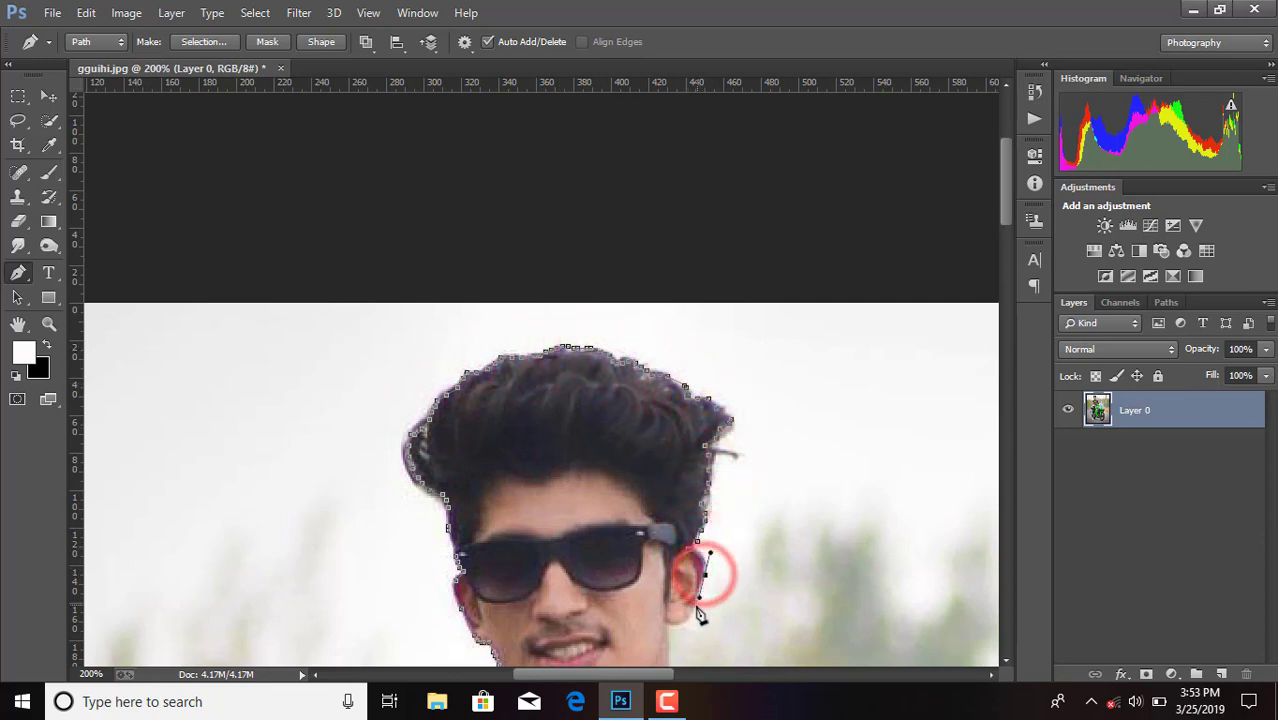
click(687, 618)
click(676, 625)
scroll(668, 615, down, 3)
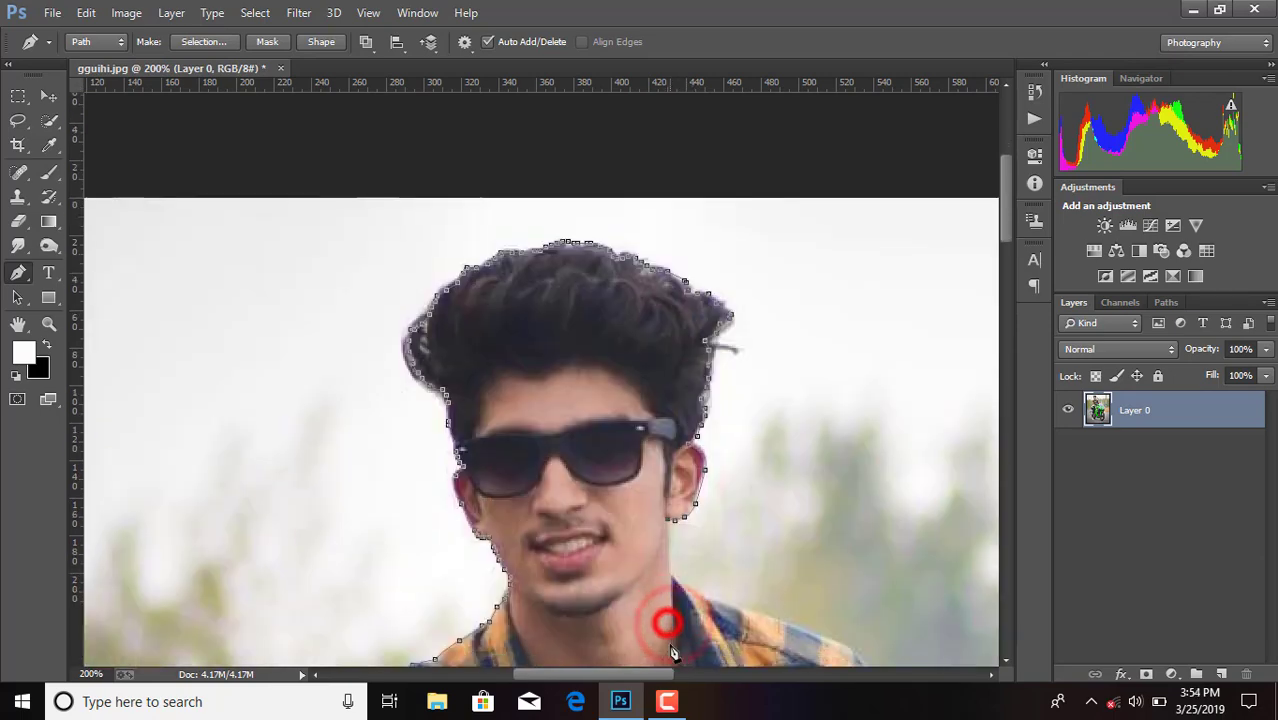
scroll(672, 500, down, 2)
Step: Trace down the neck, collar, far shoulder and right sleeve to the windscreen
click(688, 500)
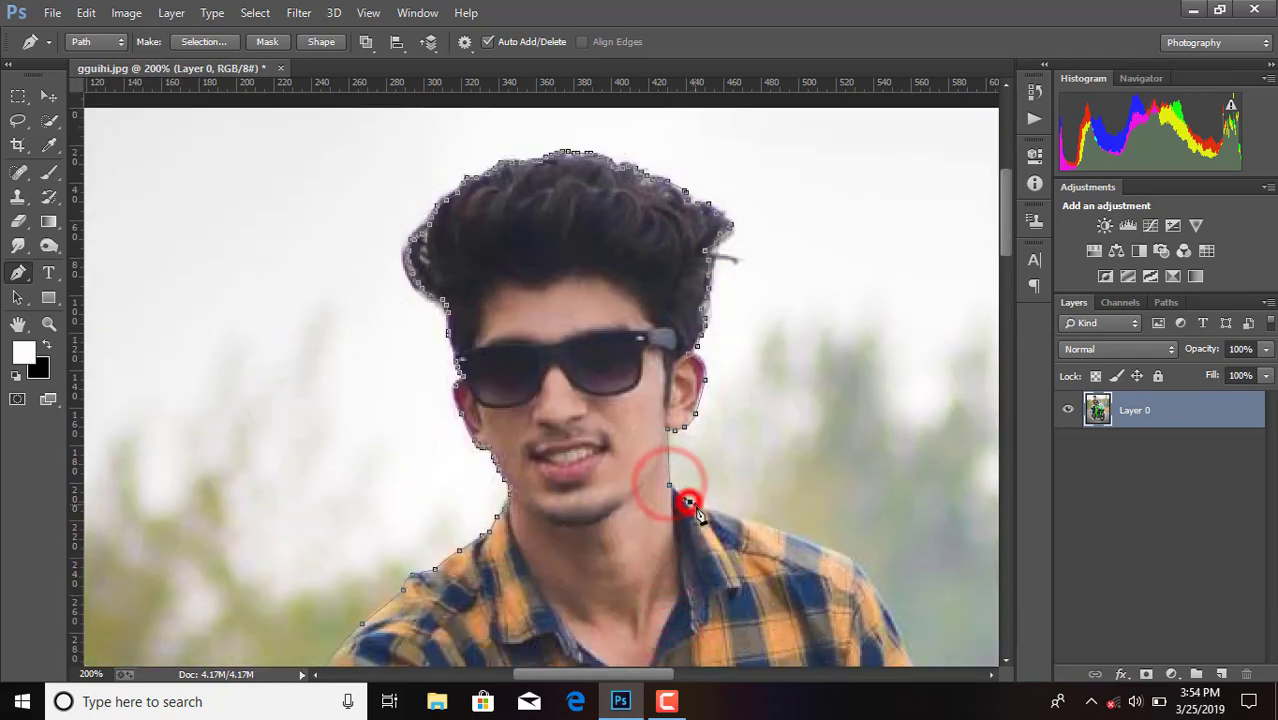
click(749, 521)
scroll(755, 531, down, 5)
click(875, 398)
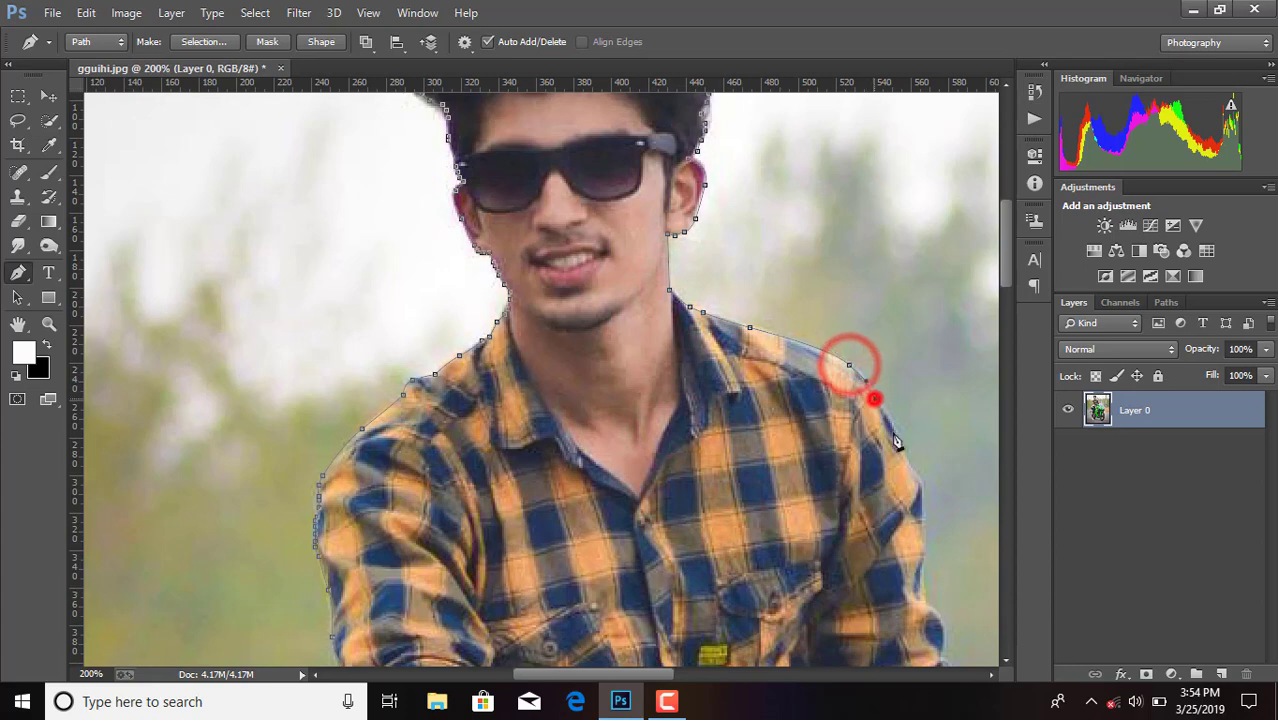
scroll(875, 398, down, 4)
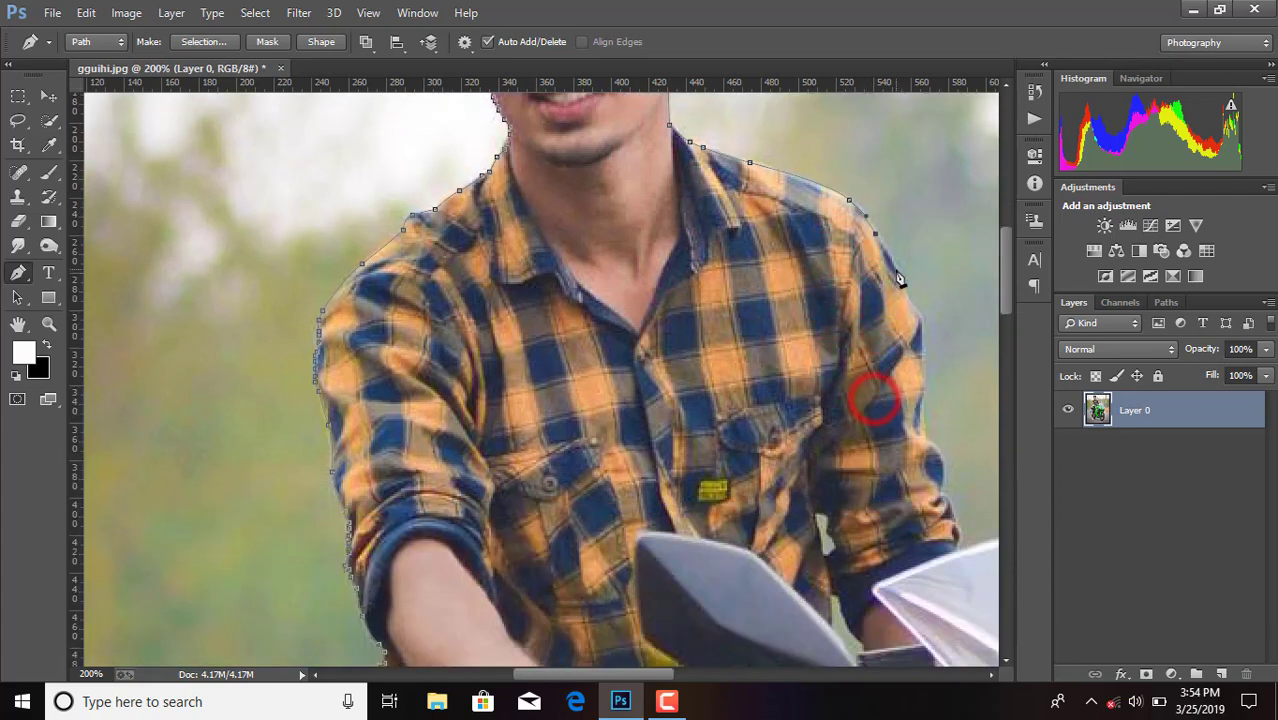
click(924, 360)
scroll(924, 360, down, 4)
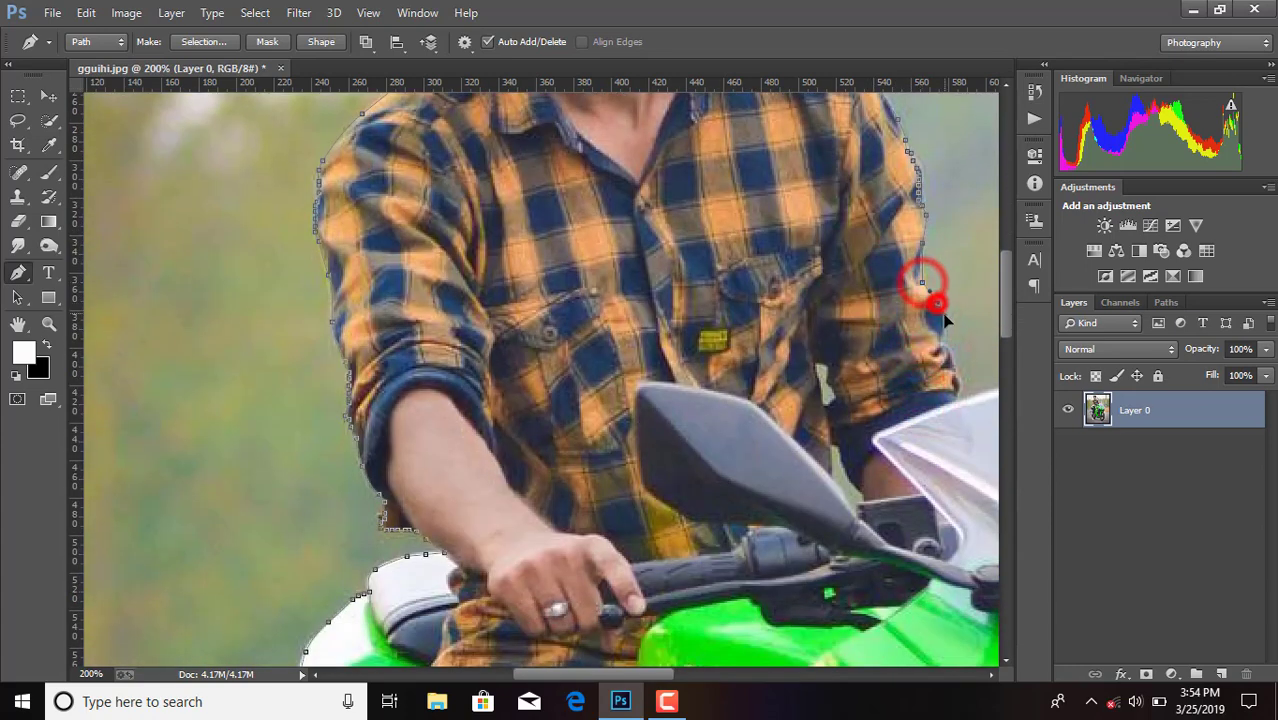
click(944, 330)
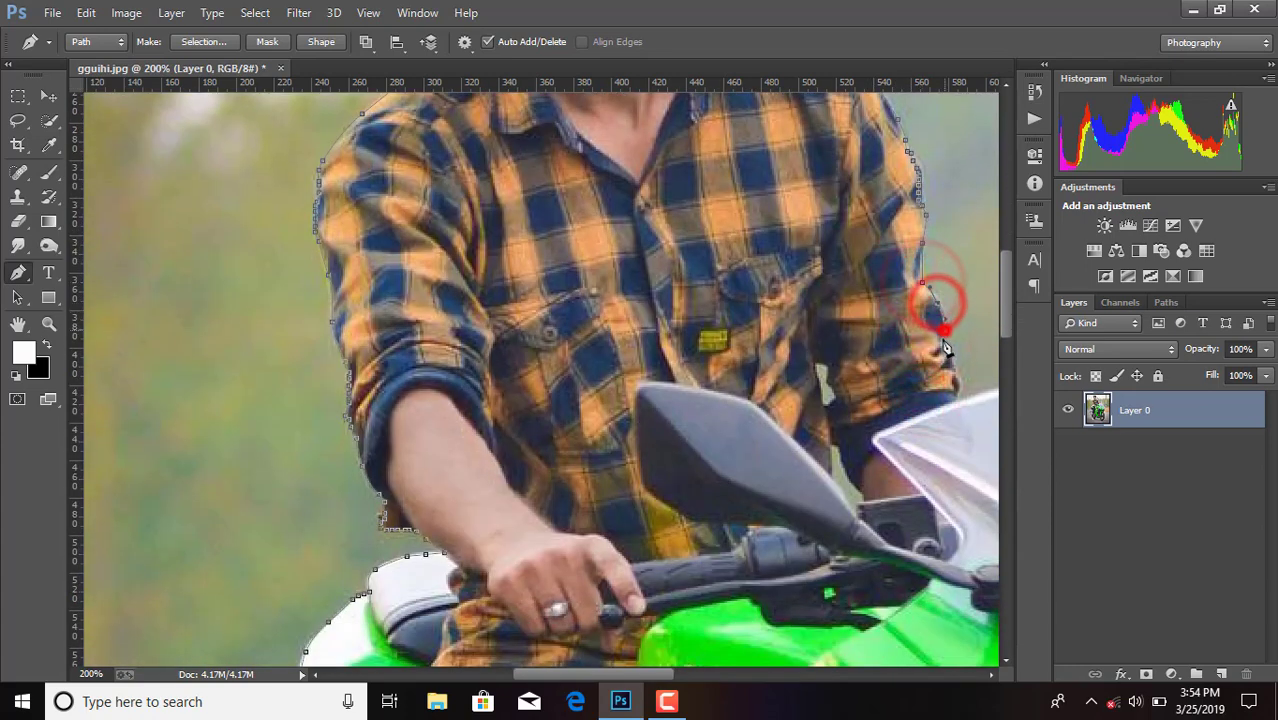
click(955, 402)
scroll(955, 400, right, 5)
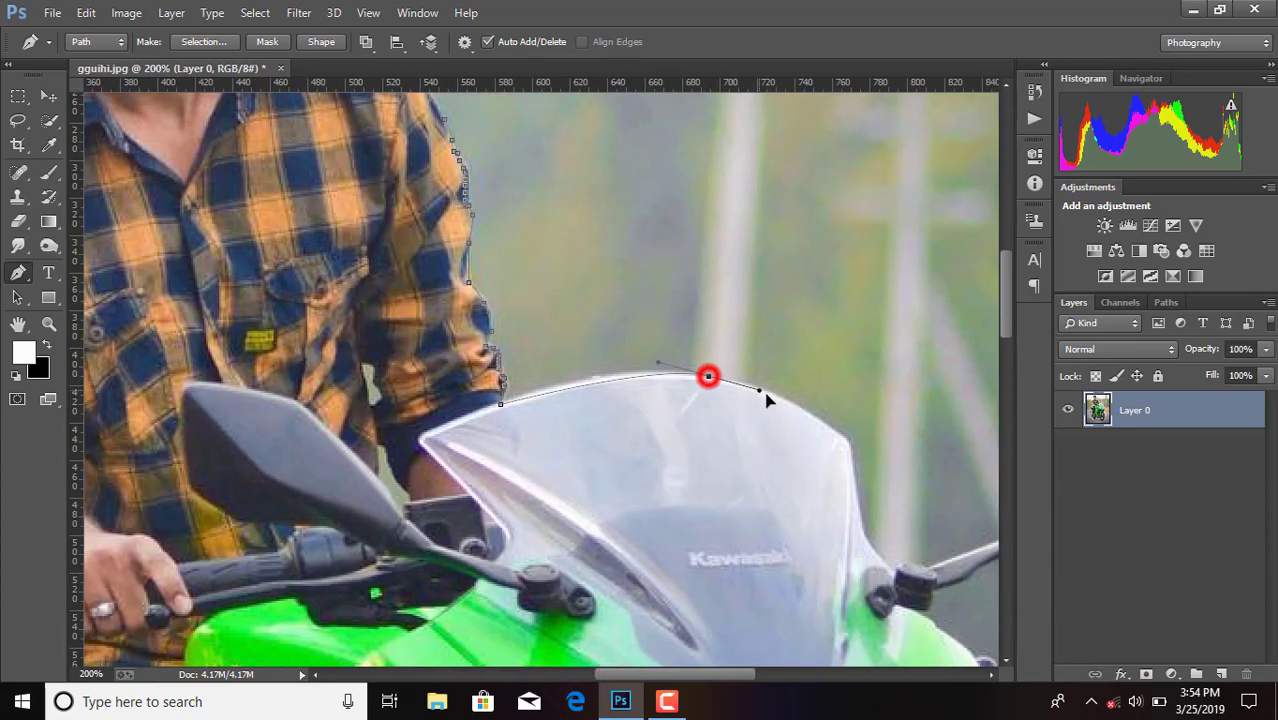
Step: Curve the path along the windscreen top to its right corner
drag(779, 400, 800, 416)
click(819, 421)
scroll(819, 421, down, 2)
scroll(819, 421, down, 2)
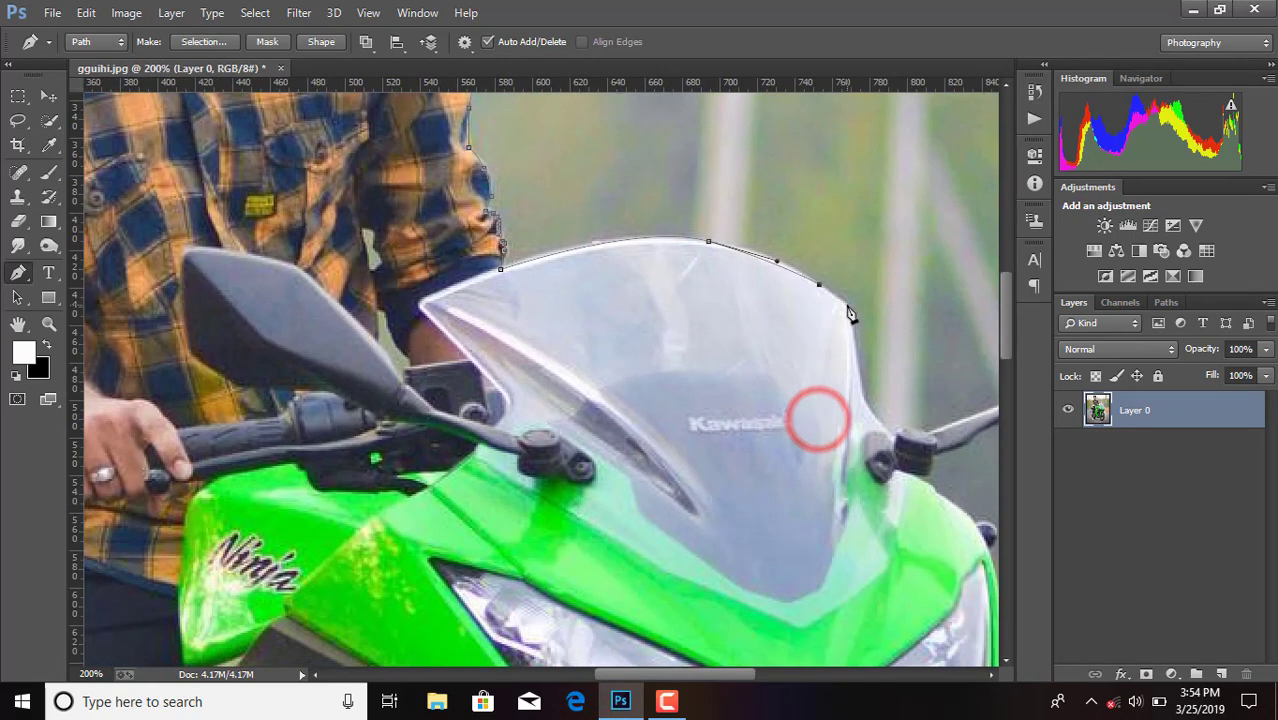
click(845, 305)
drag(703, 674, 753, 674)
Step: Trace down the windscreen side and around the mirror stalk and mirror
click(583, 387)
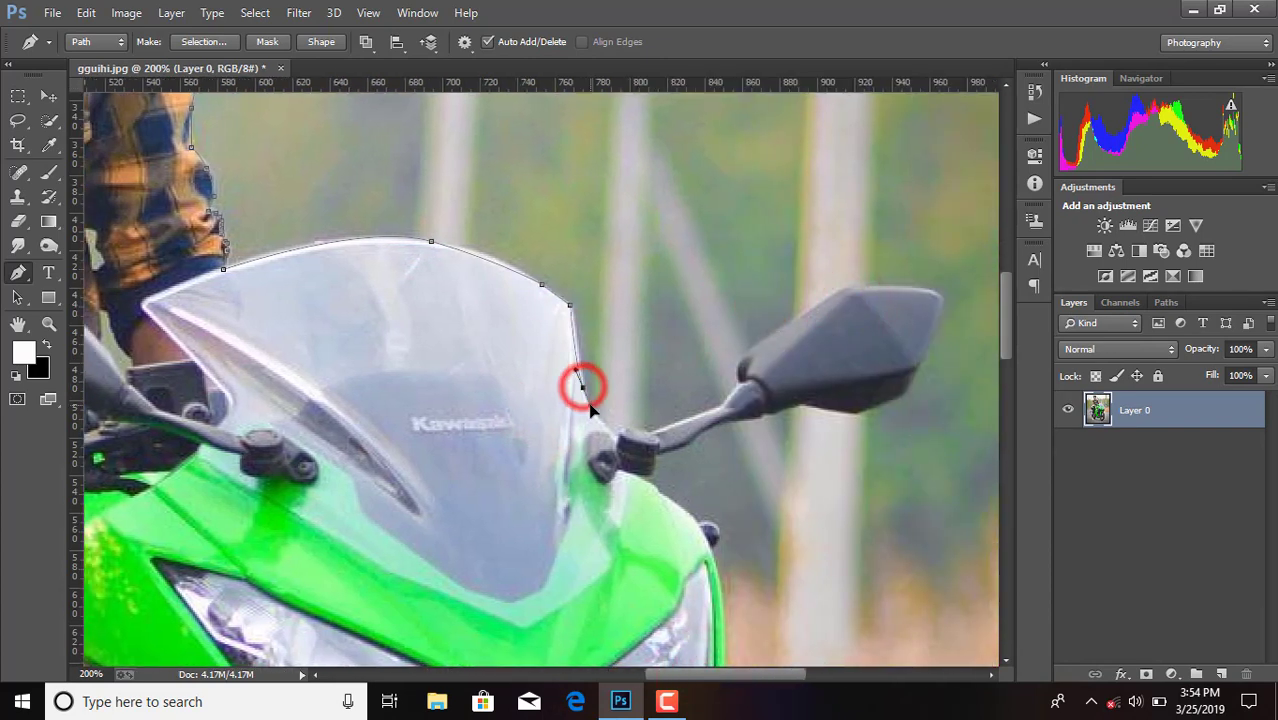
click(613, 433)
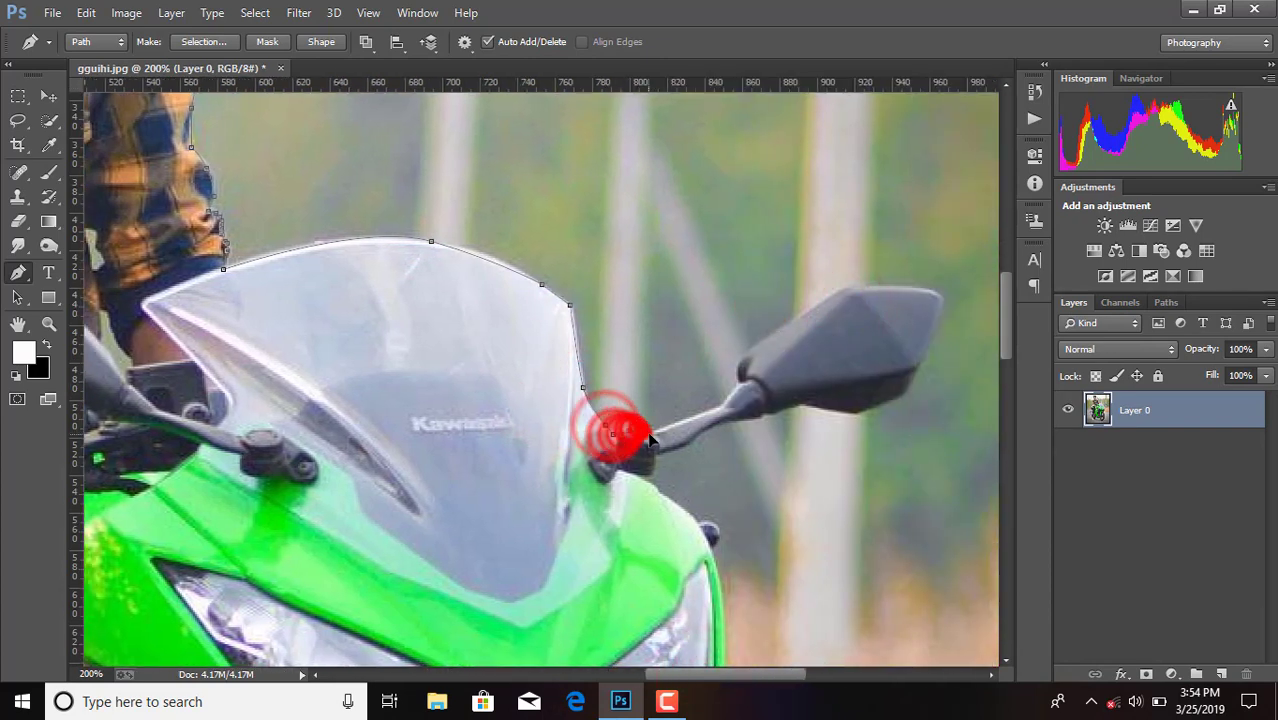
click(703, 413)
click(738, 372)
click(748, 350)
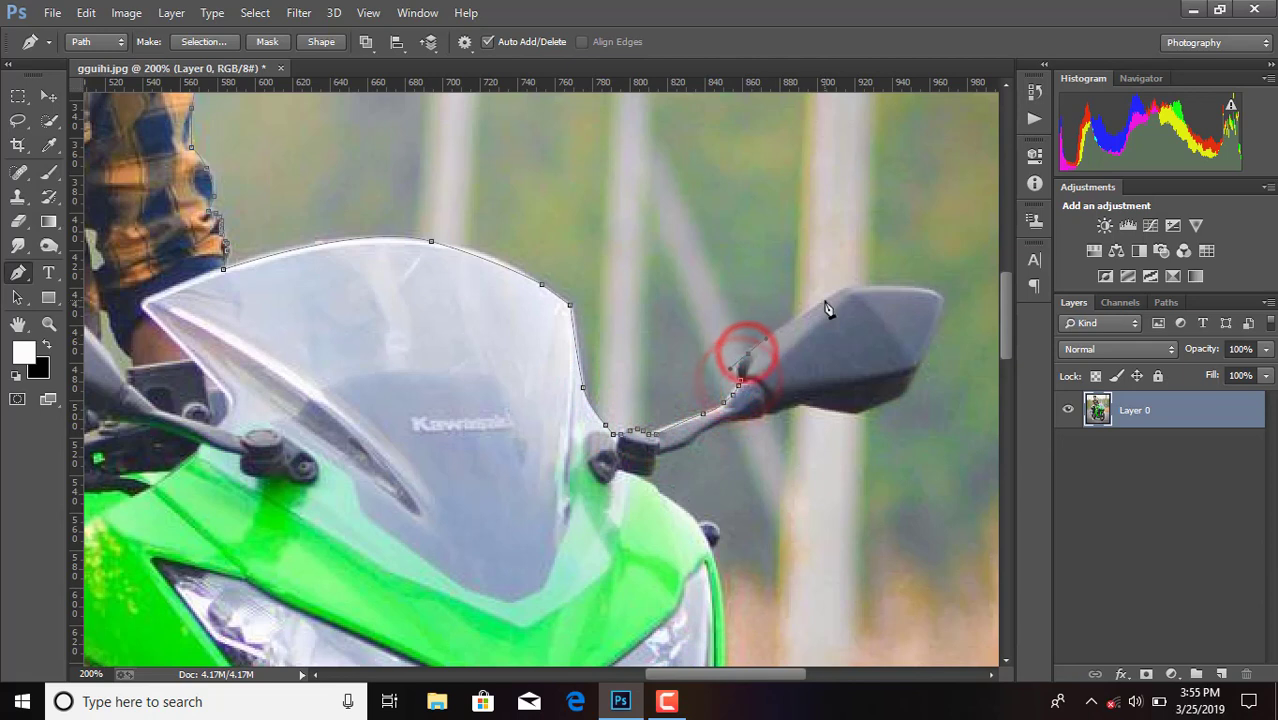
click(843, 289)
click(907, 288)
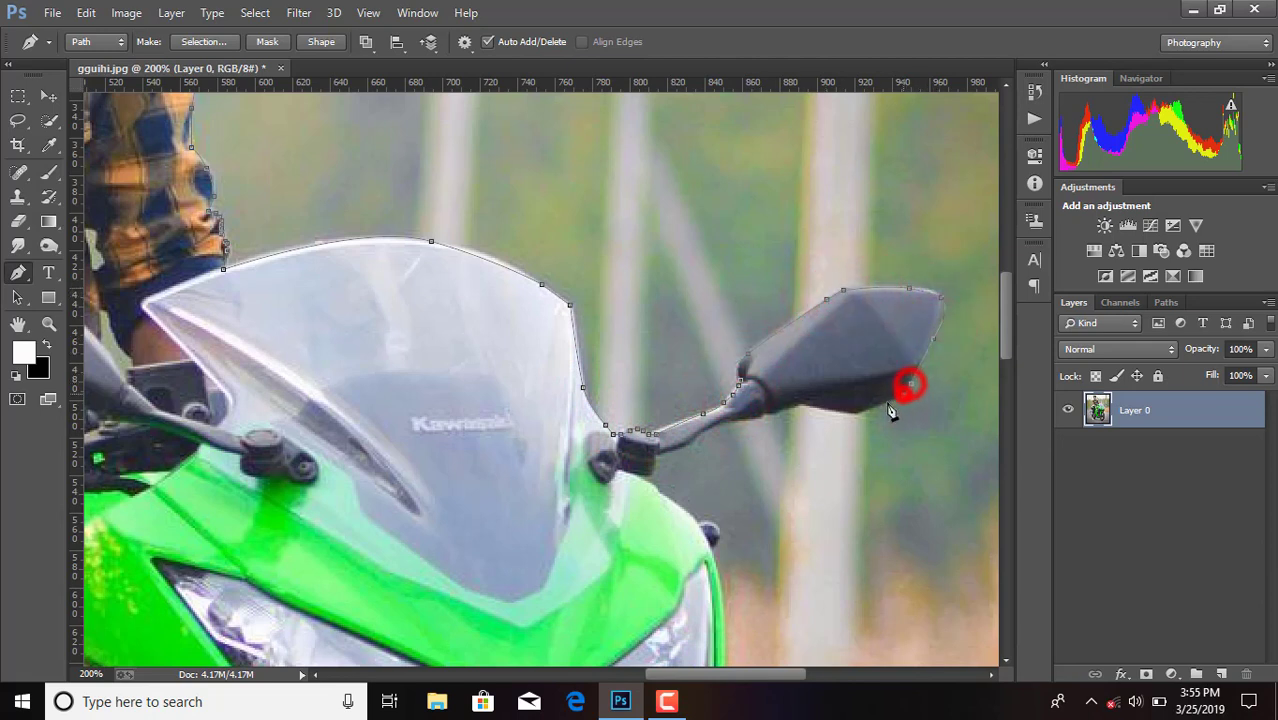
click(809, 405)
click(746, 416)
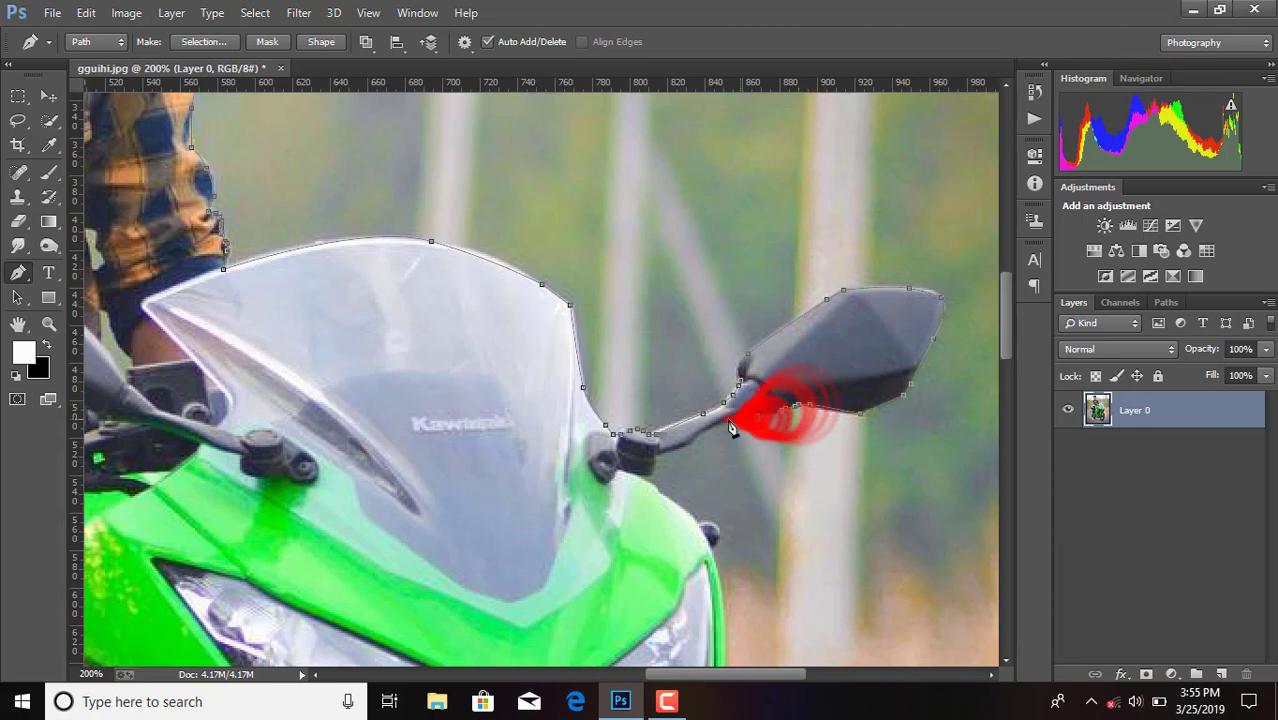
scroll(676, 448, down, 2)
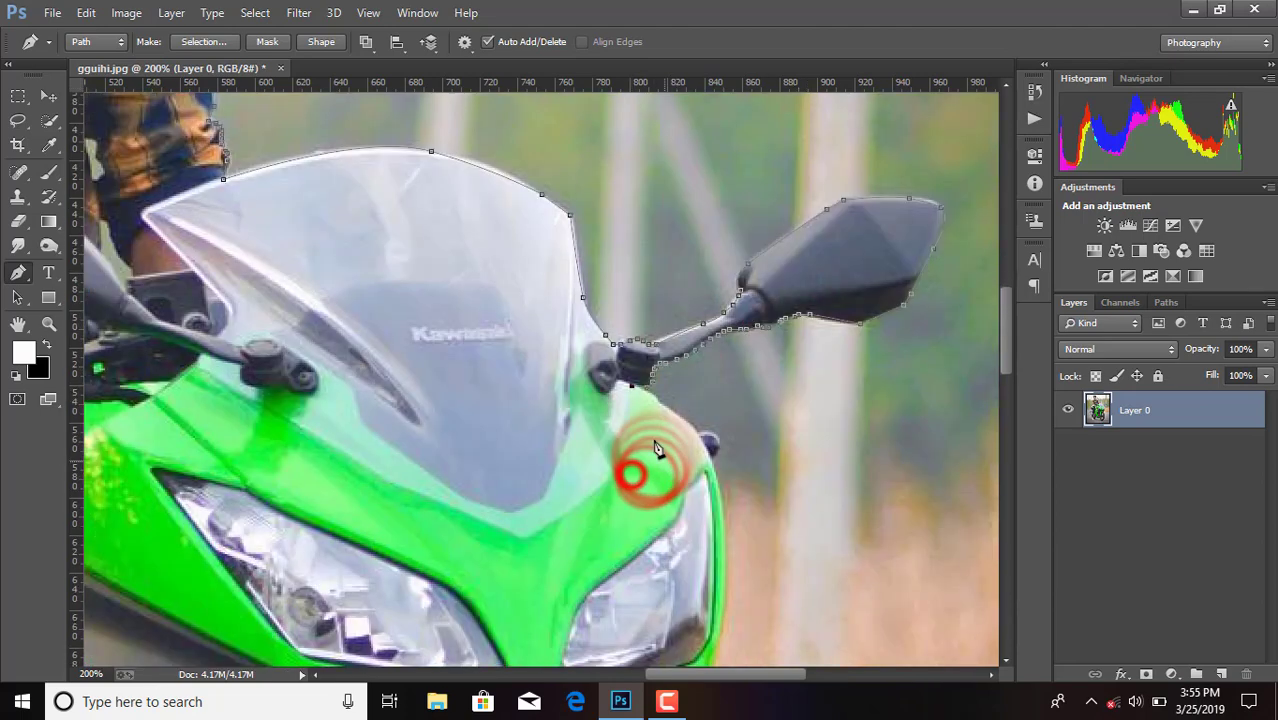
click(658, 403)
Step: Step backward to remove a misplaced anchor, then trace past the headlight toward the fairing tip
click(86, 12)
click(180, 45)
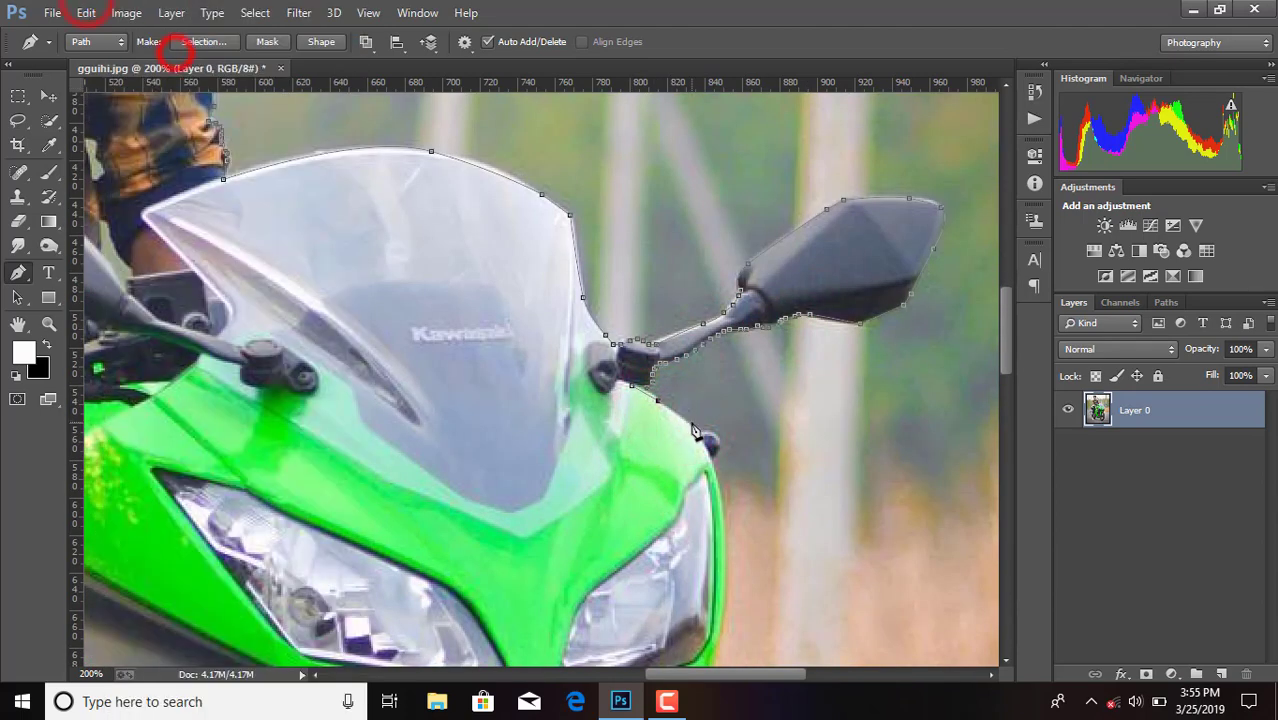
click(710, 432)
scroll(719, 445, down, 5)
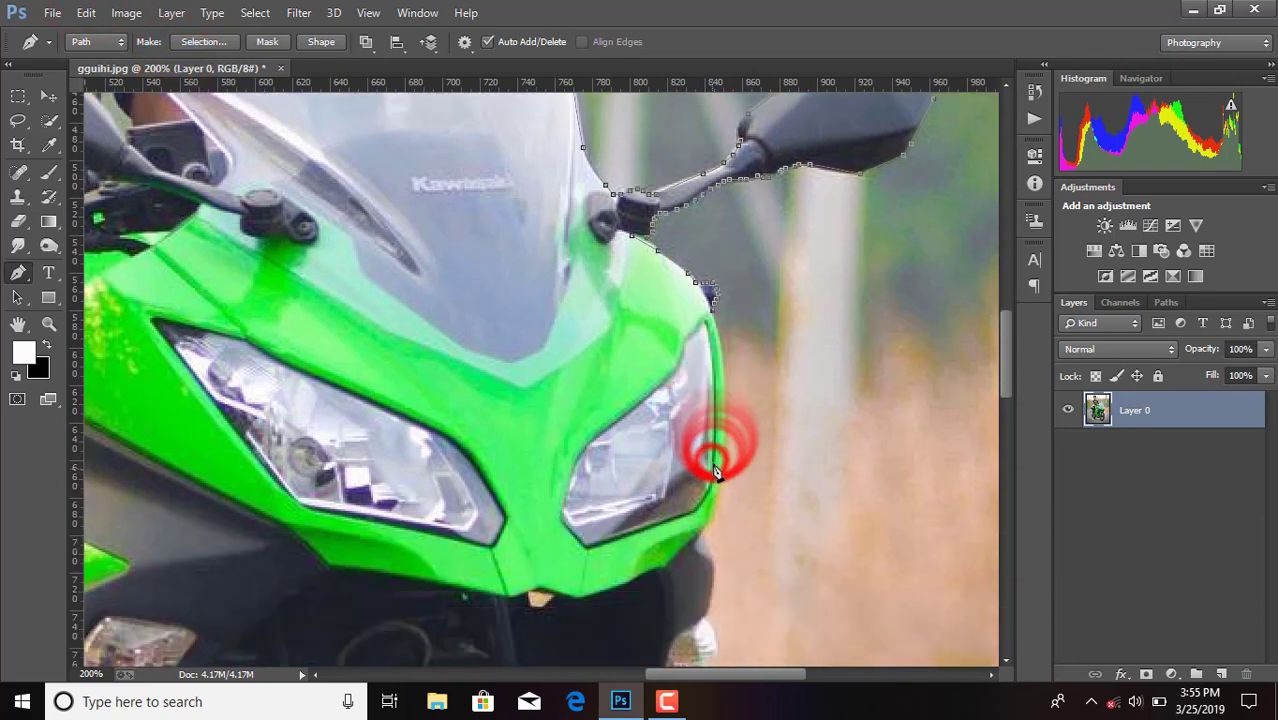
click(717, 397)
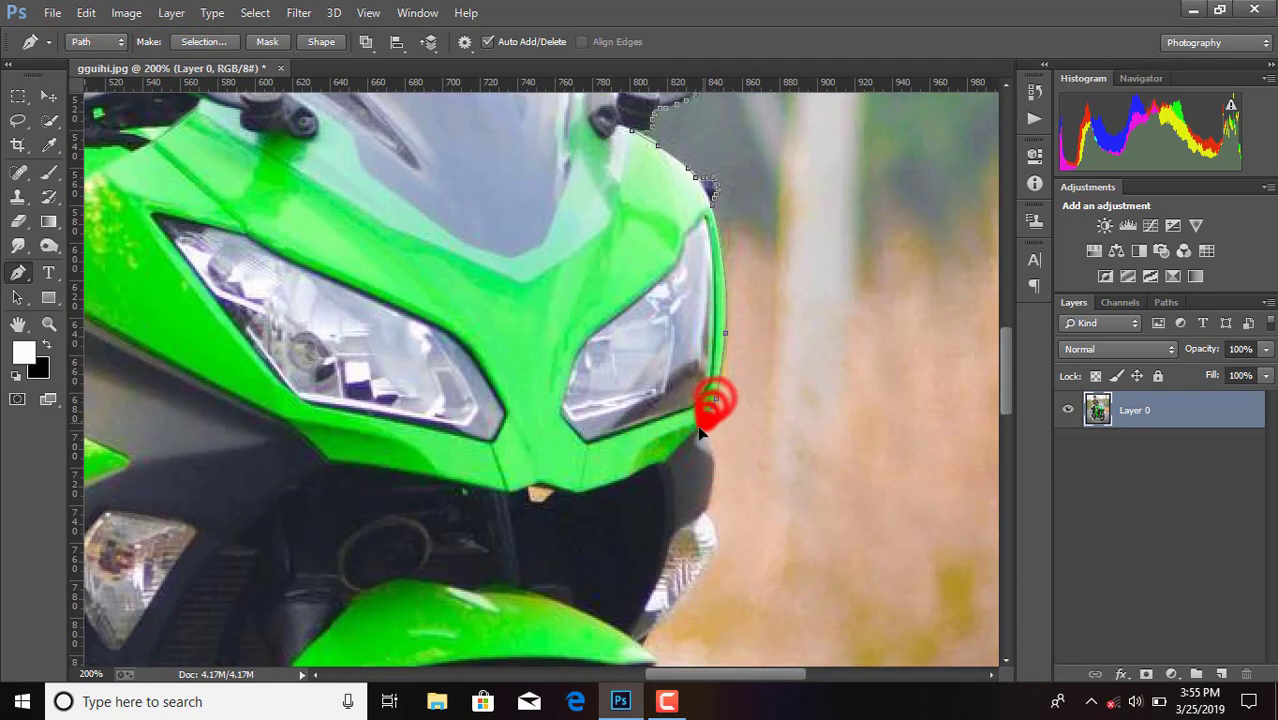
click(704, 436)
click(712, 462)
click(710, 530)
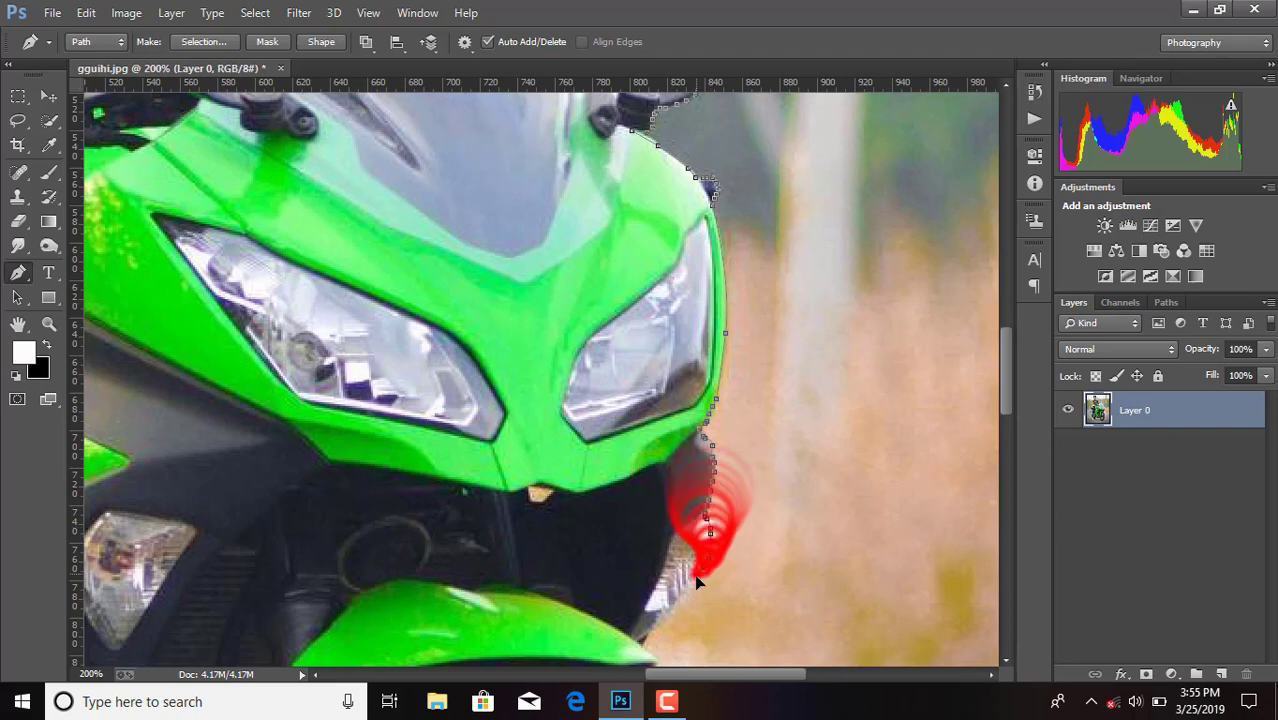
click(697, 578)
Step: Extend the path past the indicator to the fairing tip and down the front tyre
click(675, 616)
click(642, 643)
scroll(645, 640, down, 5)
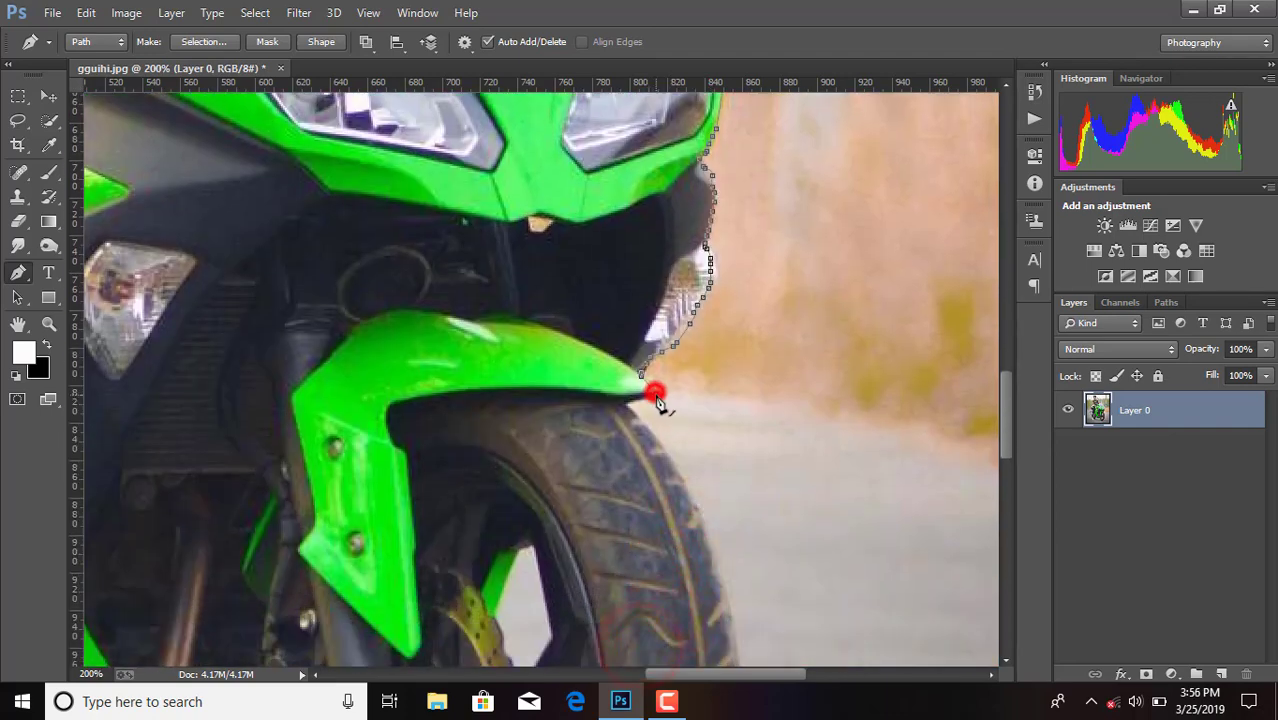
scroll(690, 385, down, 4)
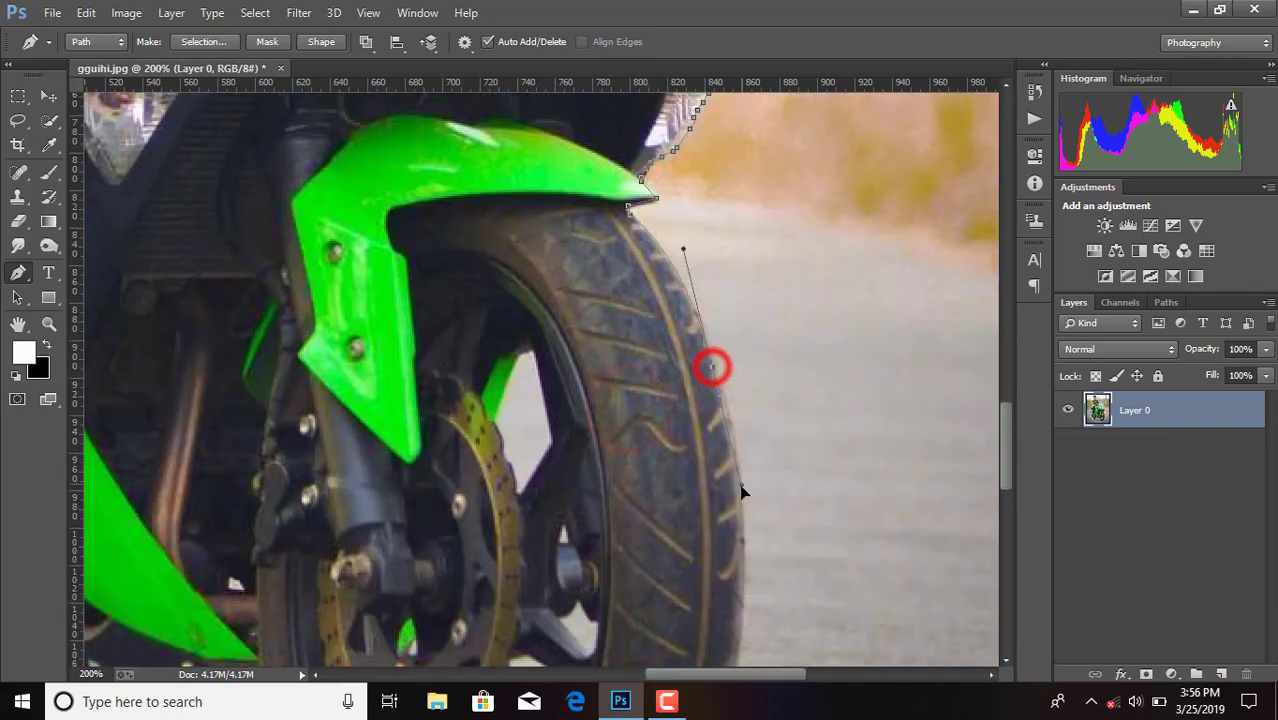
scroll(740, 481, down, 2)
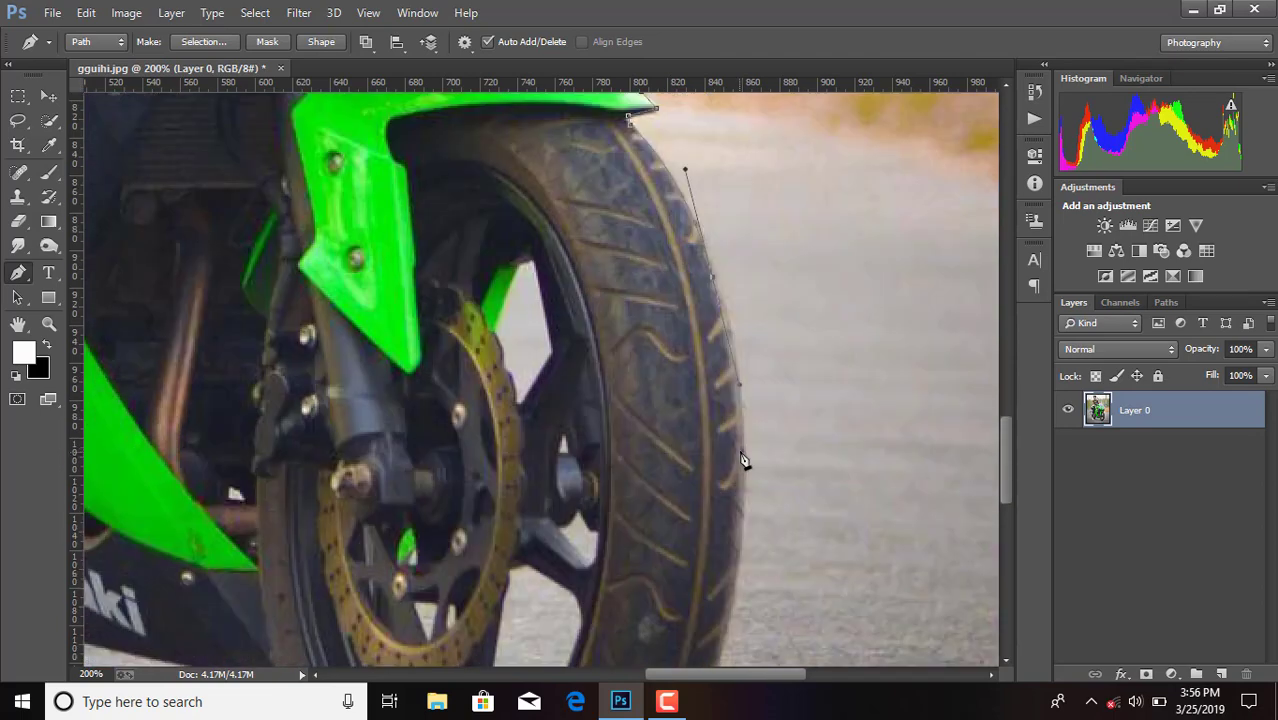
click(738, 572)
scroll(742, 540, down, 5)
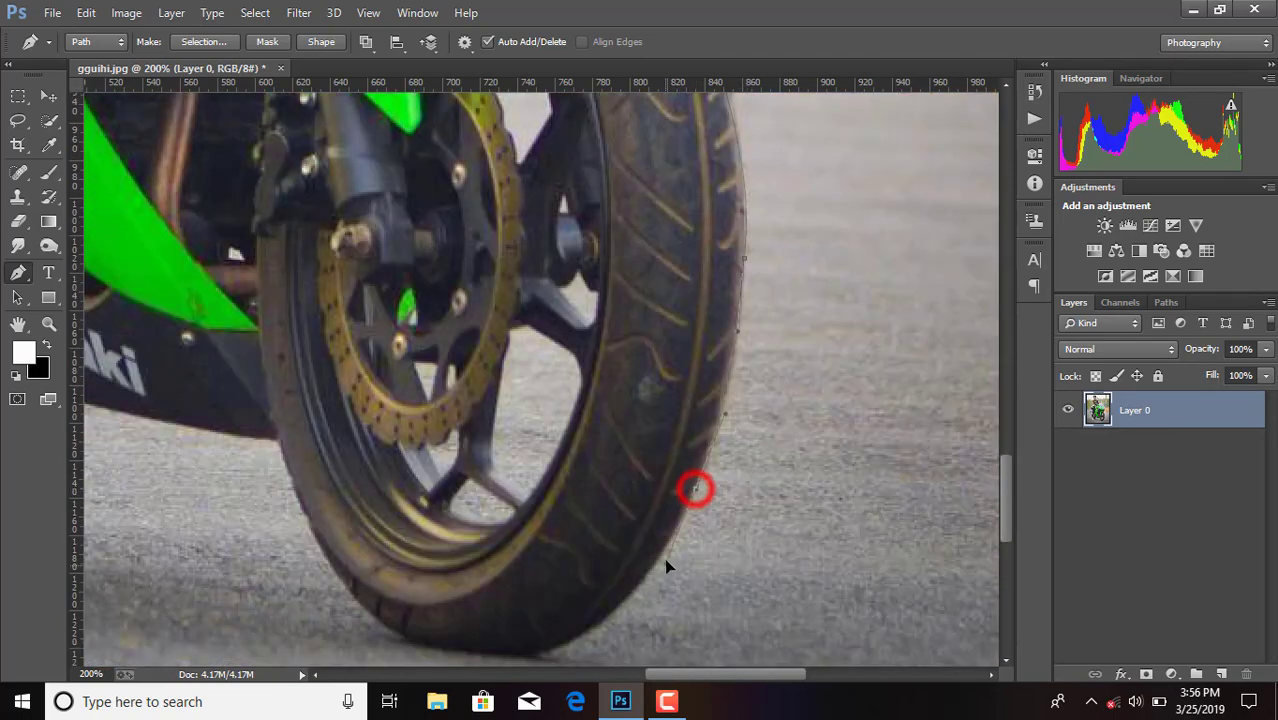
scroll(665, 540, down, 3)
click(606, 499)
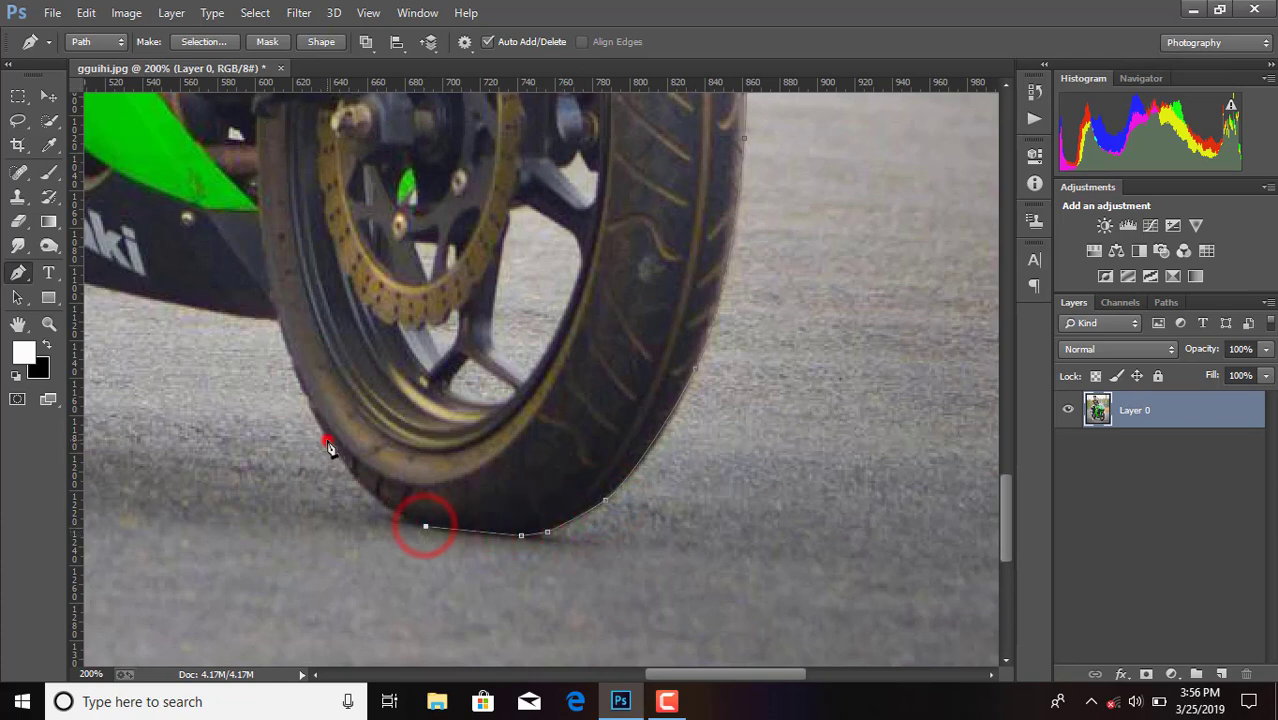
scroll(395, 493, left, 8)
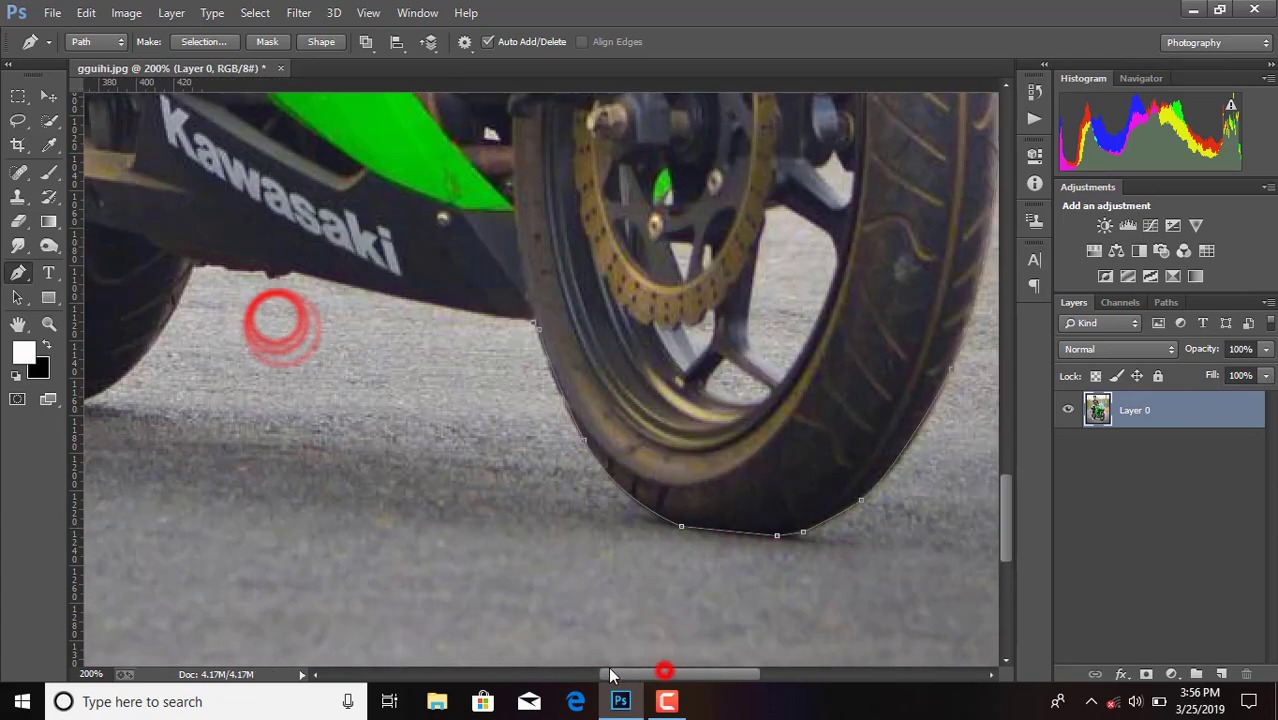
Step: Trace the fairing's lower edge, curve around the tyre bottom, and up the shoe heel
click(380, 267)
click(343, 338)
click(297, 386)
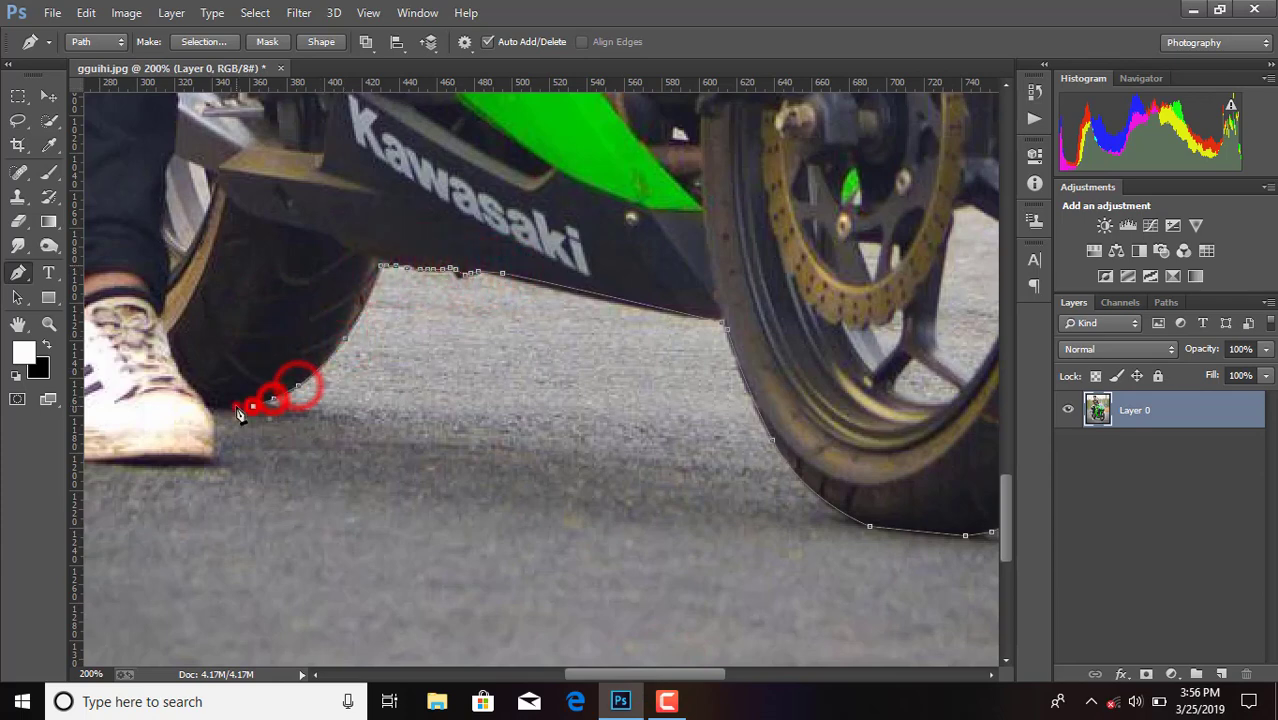
drag(230, 405, 207, 405)
click(204, 463)
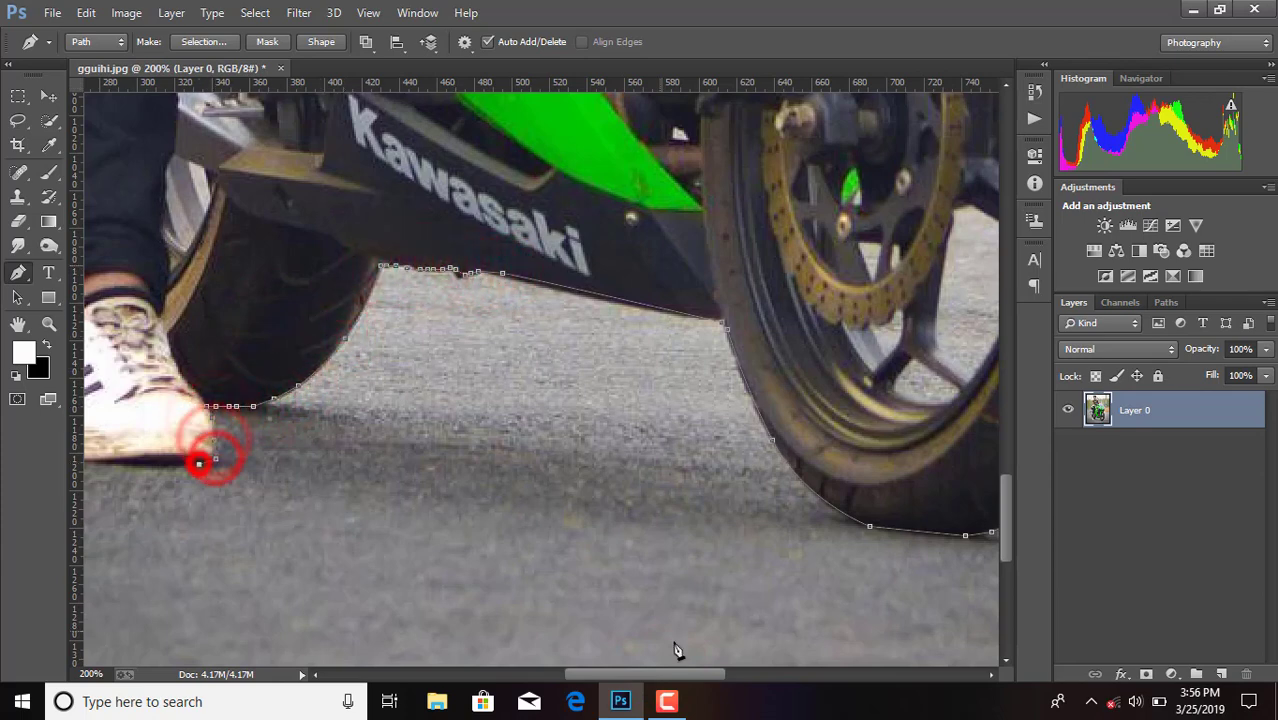
drag(676, 673, 620, 673)
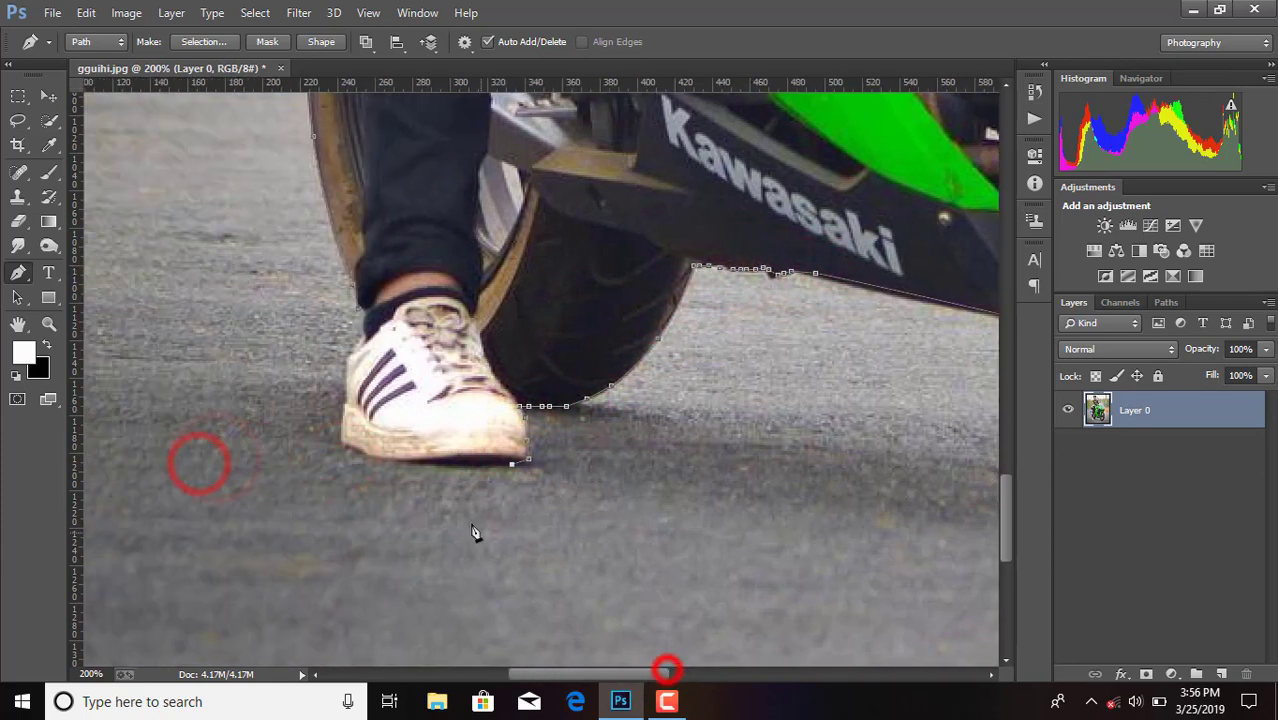
click(343, 437)
click(351, 356)
click(368, 327)
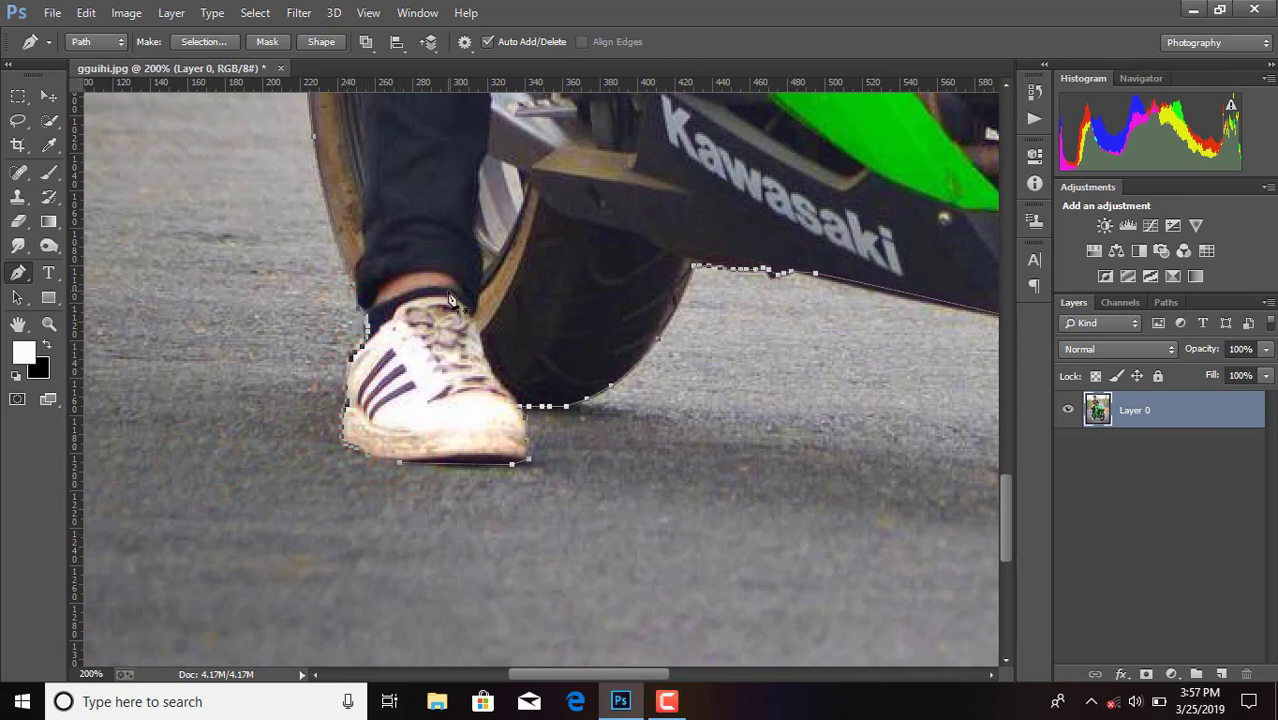
key(ctrl+minus)
key(ctrl+minus)
key(ctrl+minus)
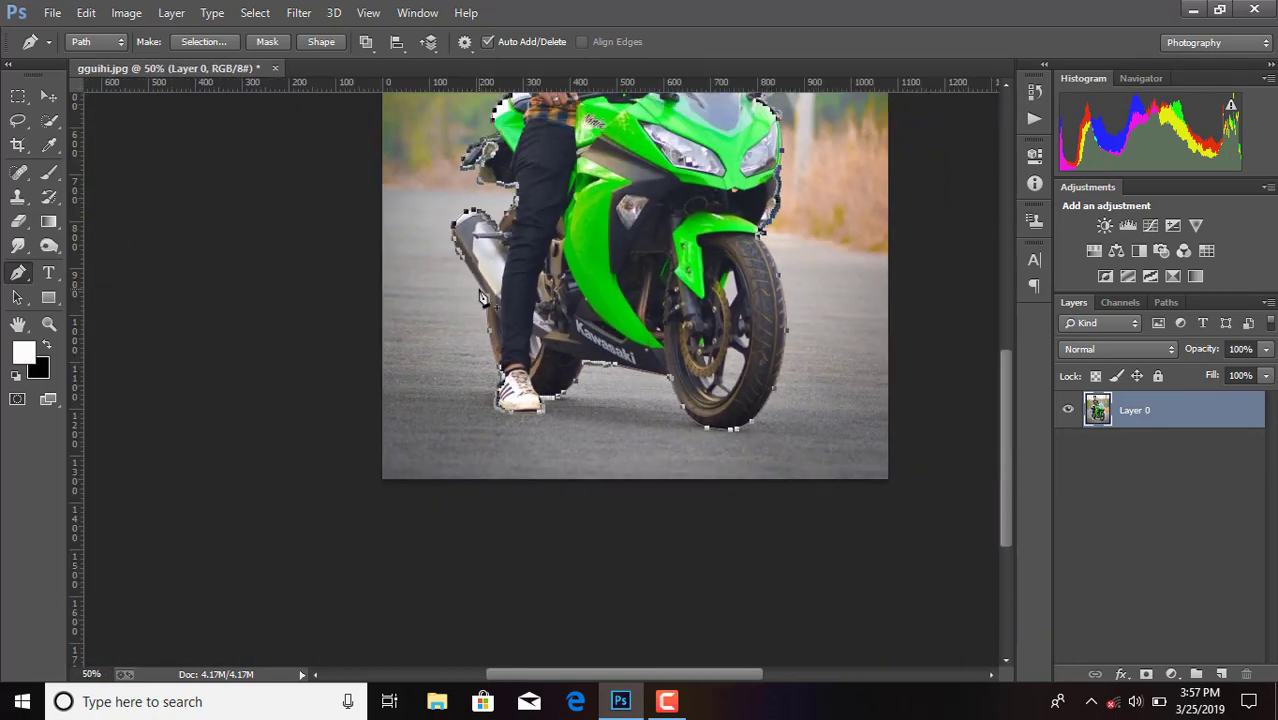
Step: Convert the finished path to a selection and add a layer mask to Layer 0
scroll(481, 298, up, 3)
scroll(481, 298, up, 2)
right_click(605, 355)
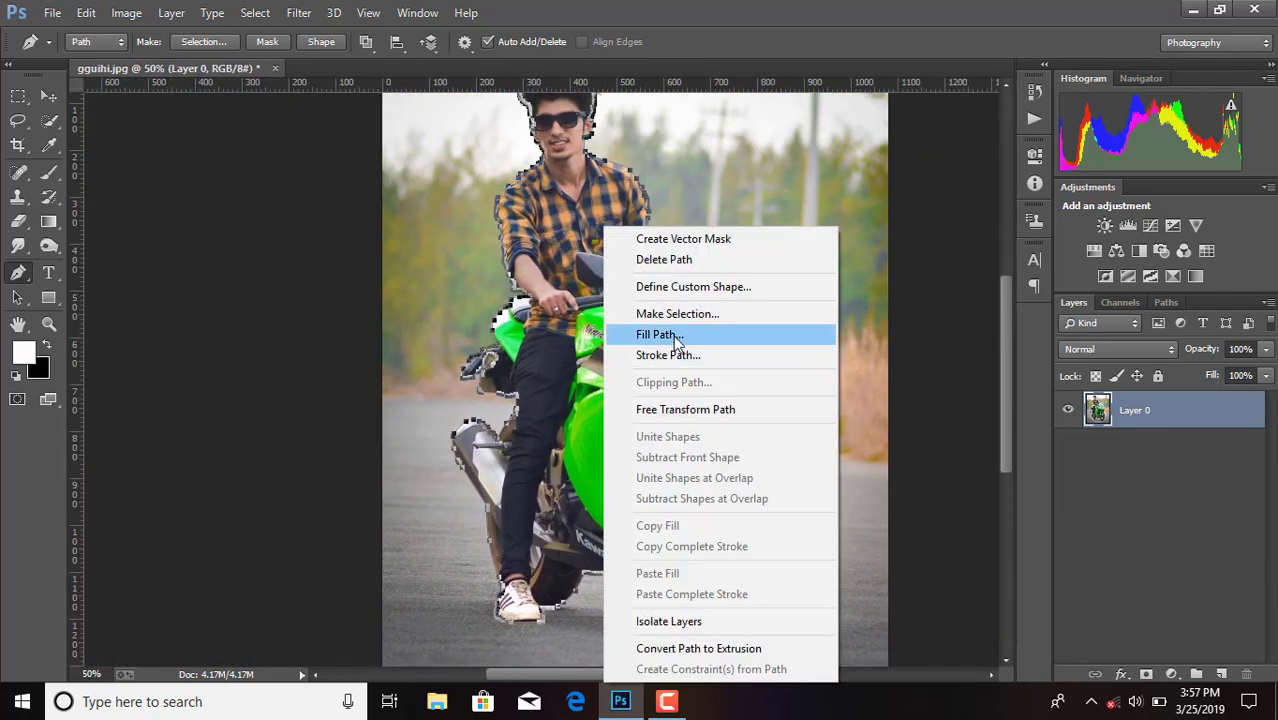
click(678, 314)
click(733, 200)
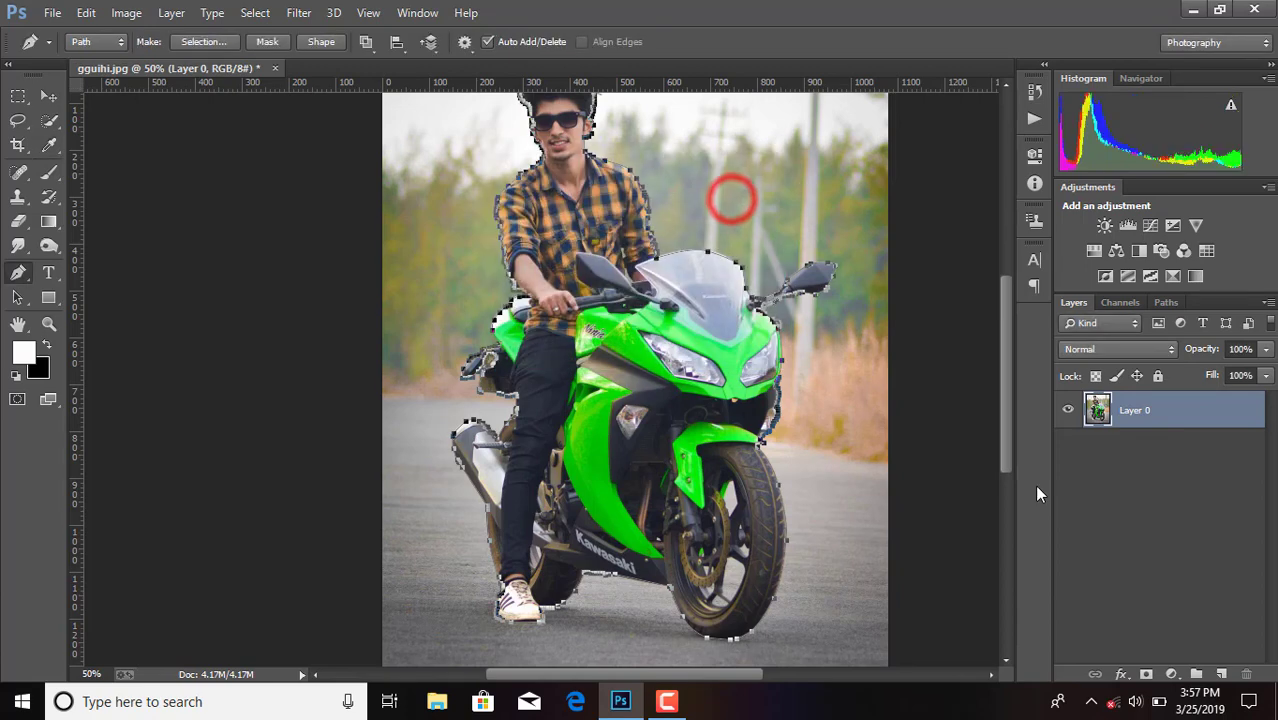
click(1146, 674)
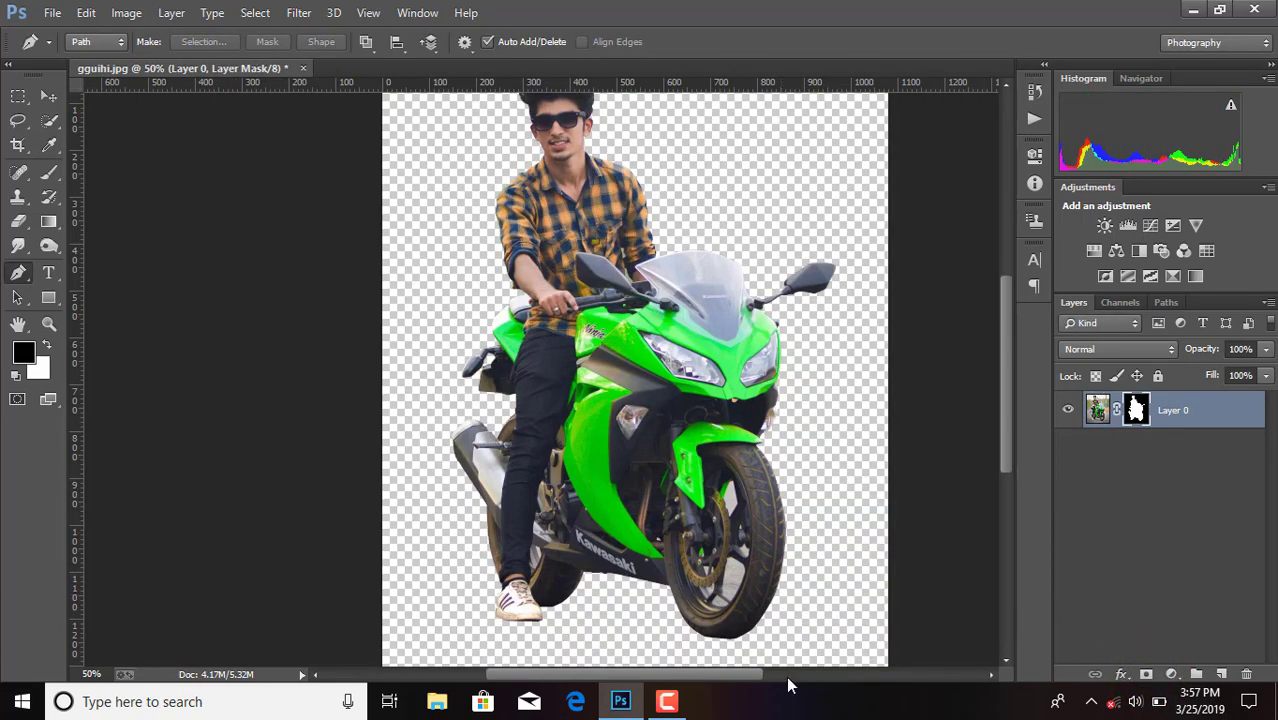
key(ctrl+plus)
key(ctrl+plus)
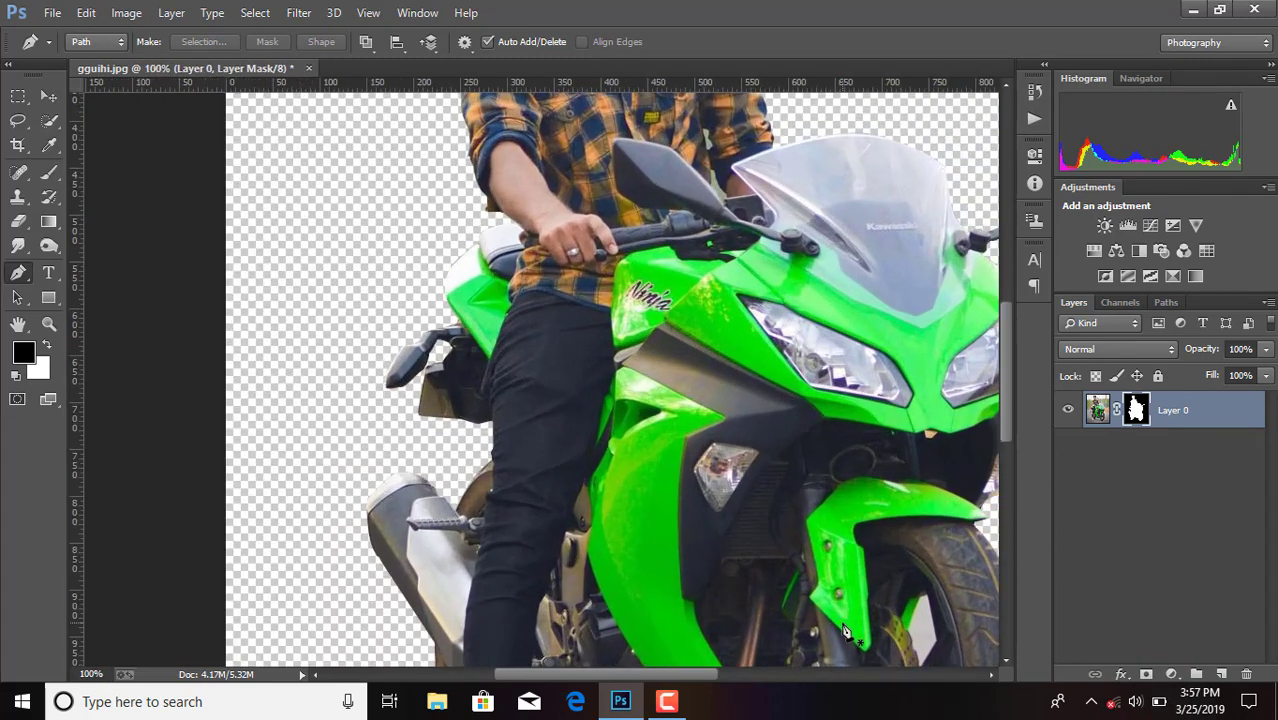
Step: Pen-trace a closed path around the gap between the front wheel's lower spokes
scroll(845, 632, down, 5)
scroll(603, 560, down, 1)
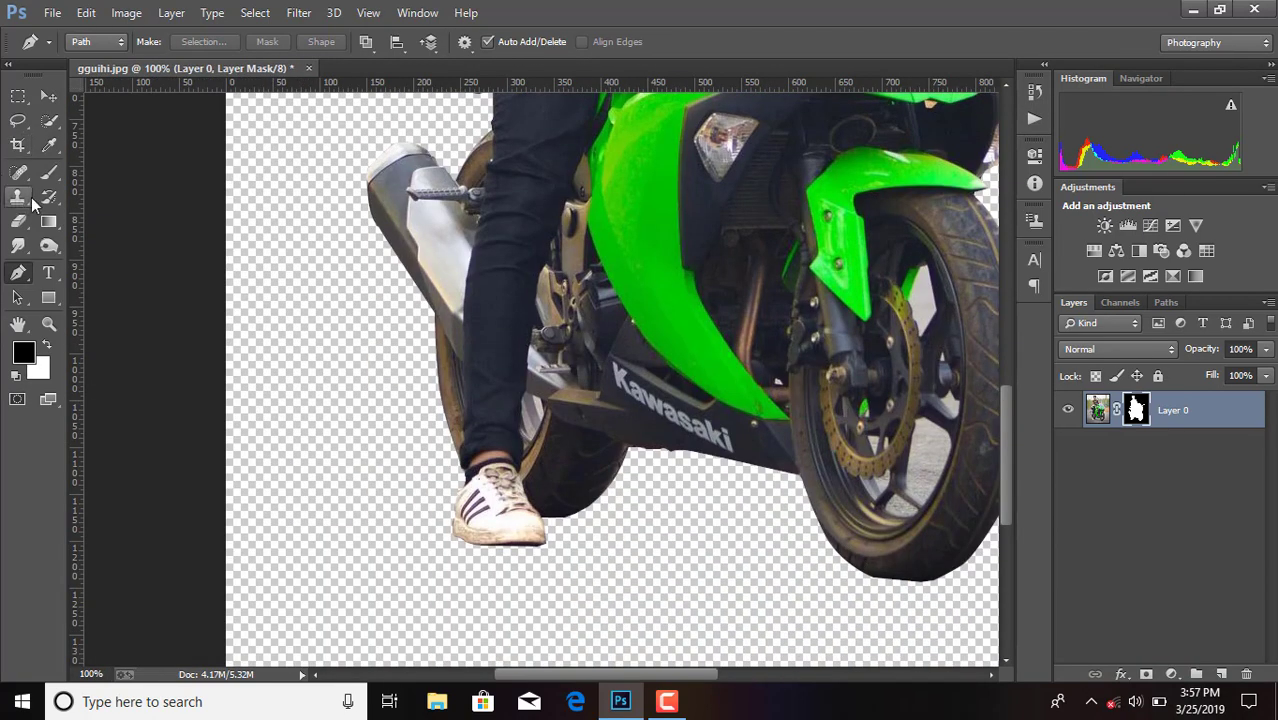
click(920, 507)
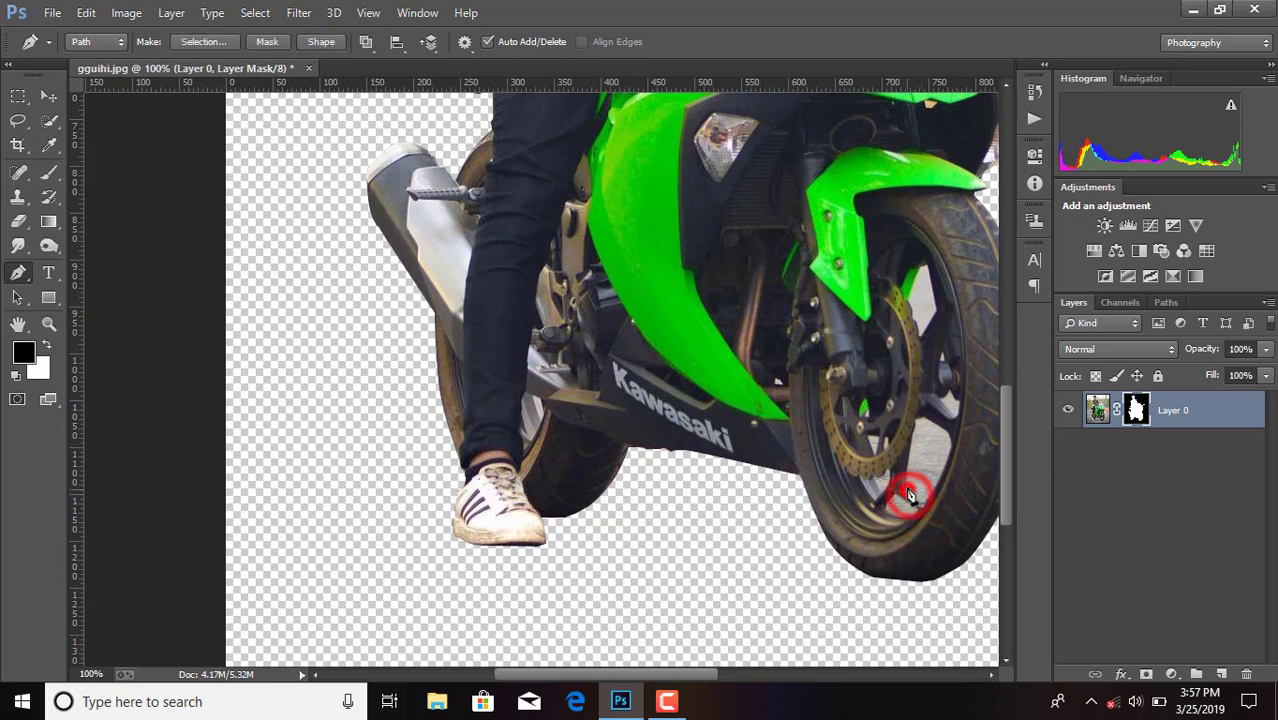
click(921, 425)
click(944, 432)
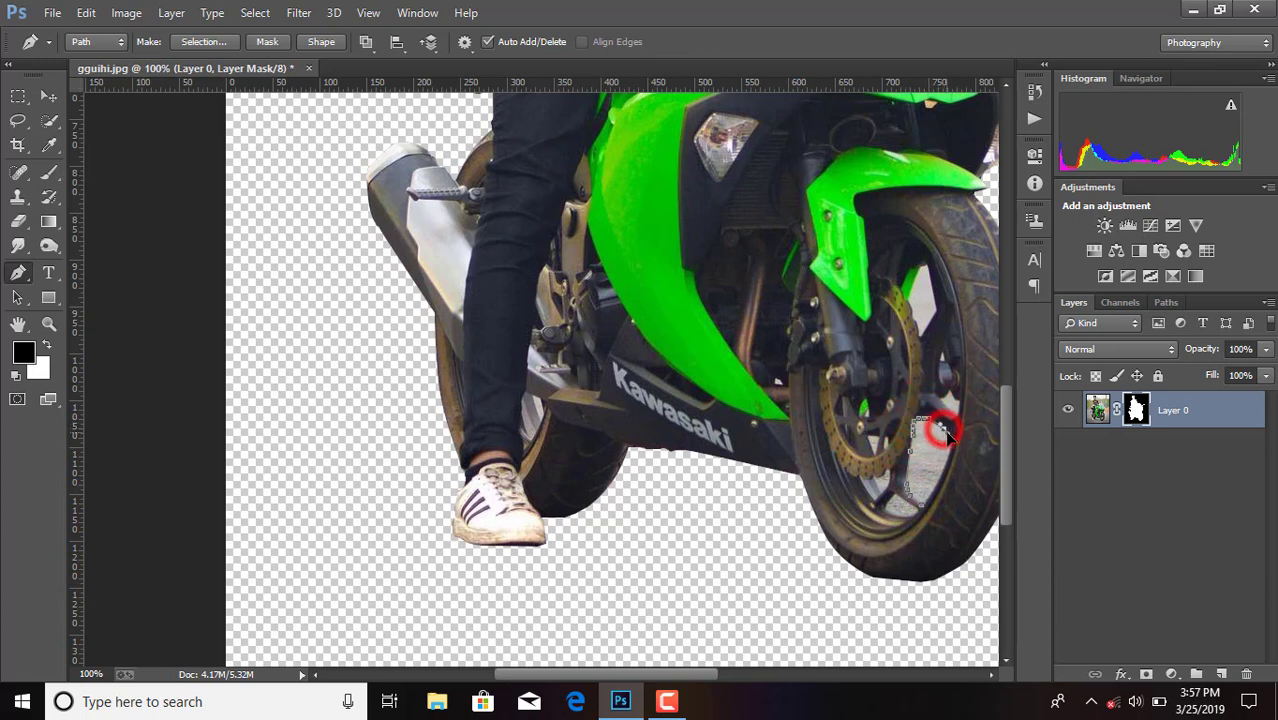
click(949, 444)
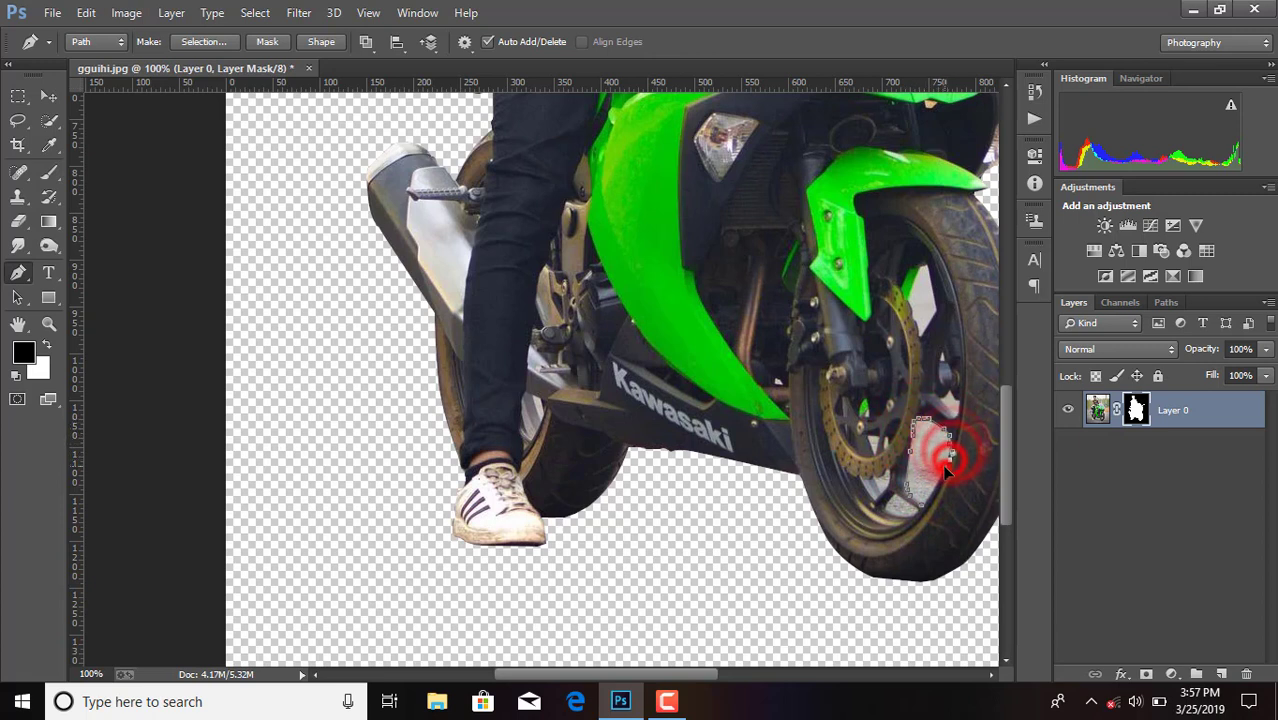
click(931, 487)
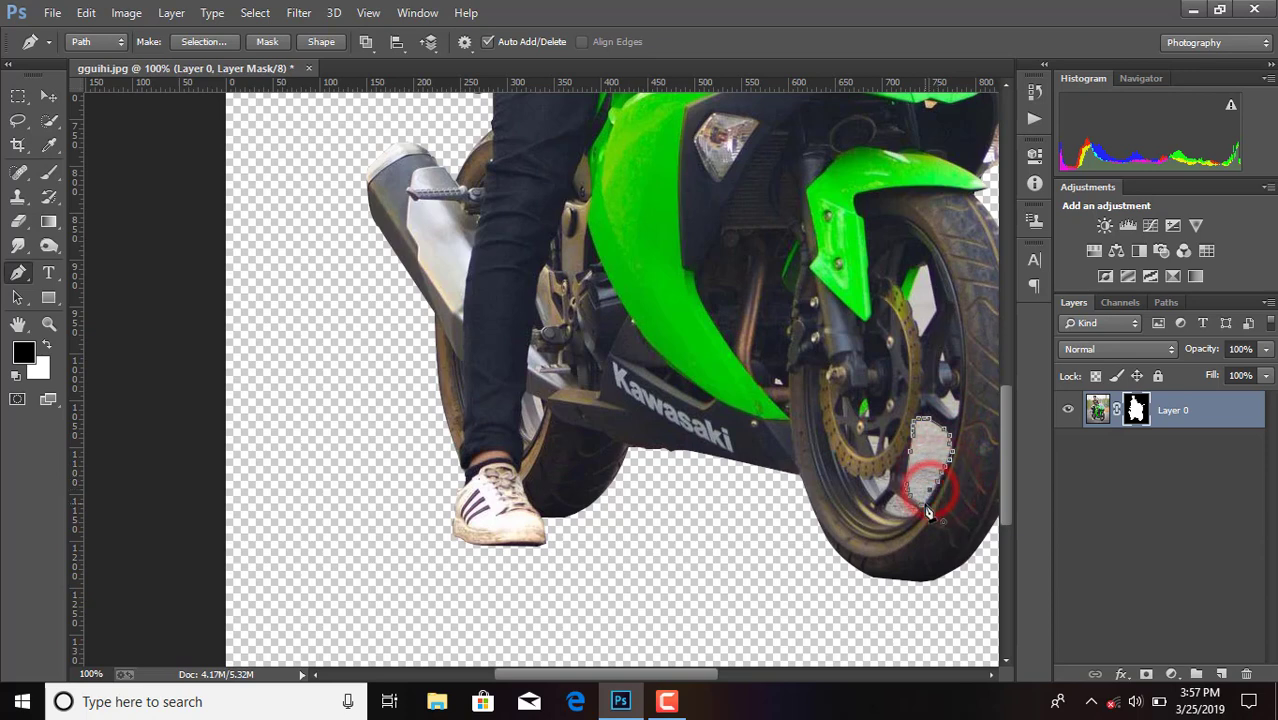
Step: Turn the gap path into a selection and paint it black on the mask
right_click(921, 465)
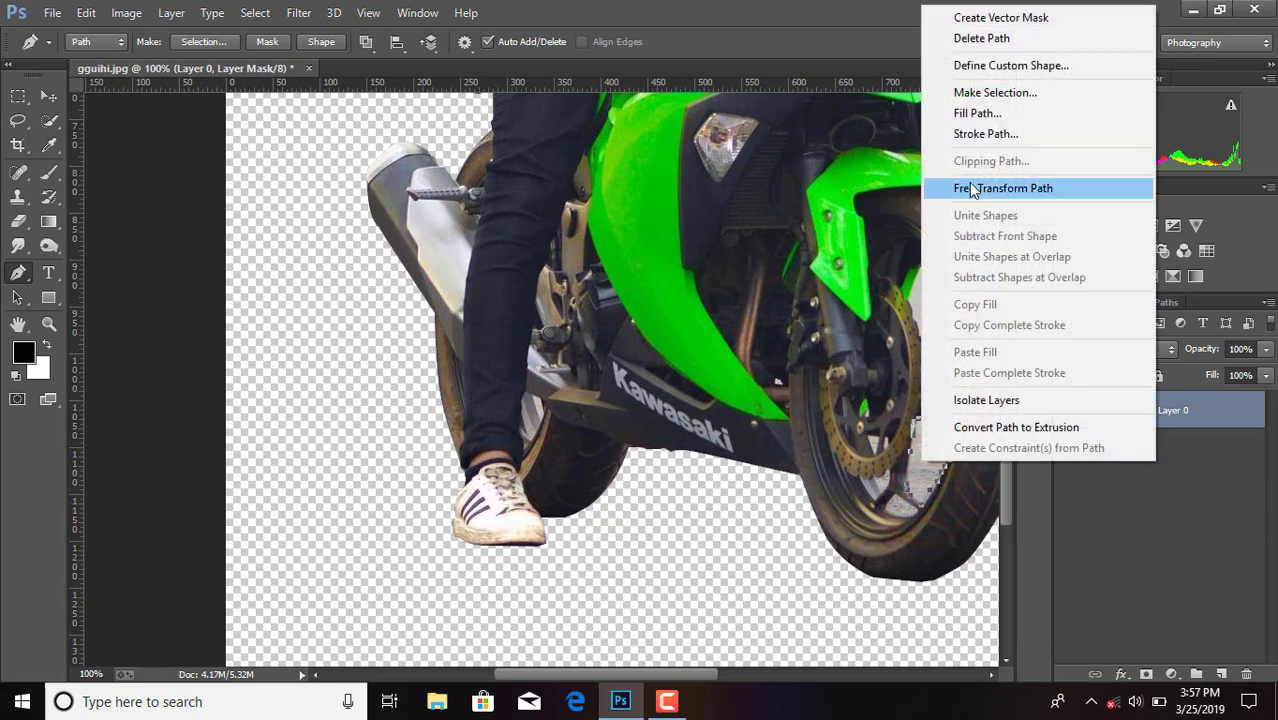
click(980, 95)
click(758, 203)
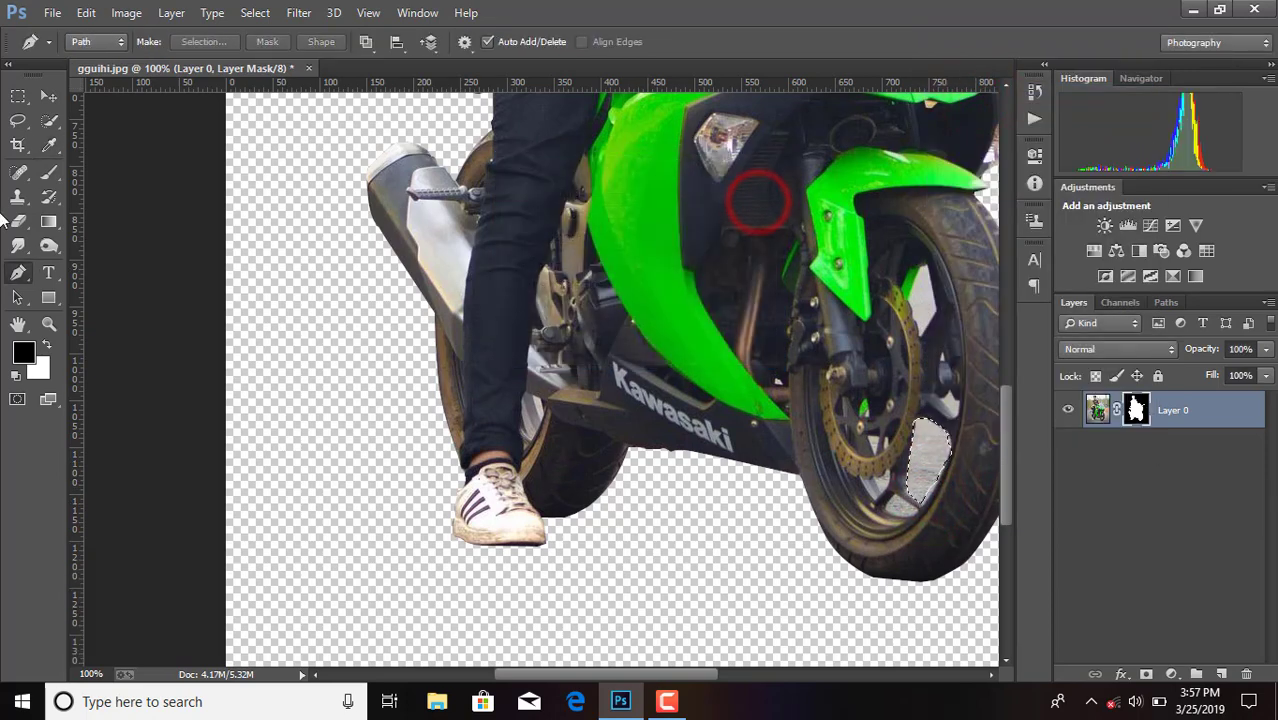
click(49, 172)
mouse_move(900, 415)
mouse_down()
mouse_move(897, 508)
mouse_move(922, 467)
mouse_up()
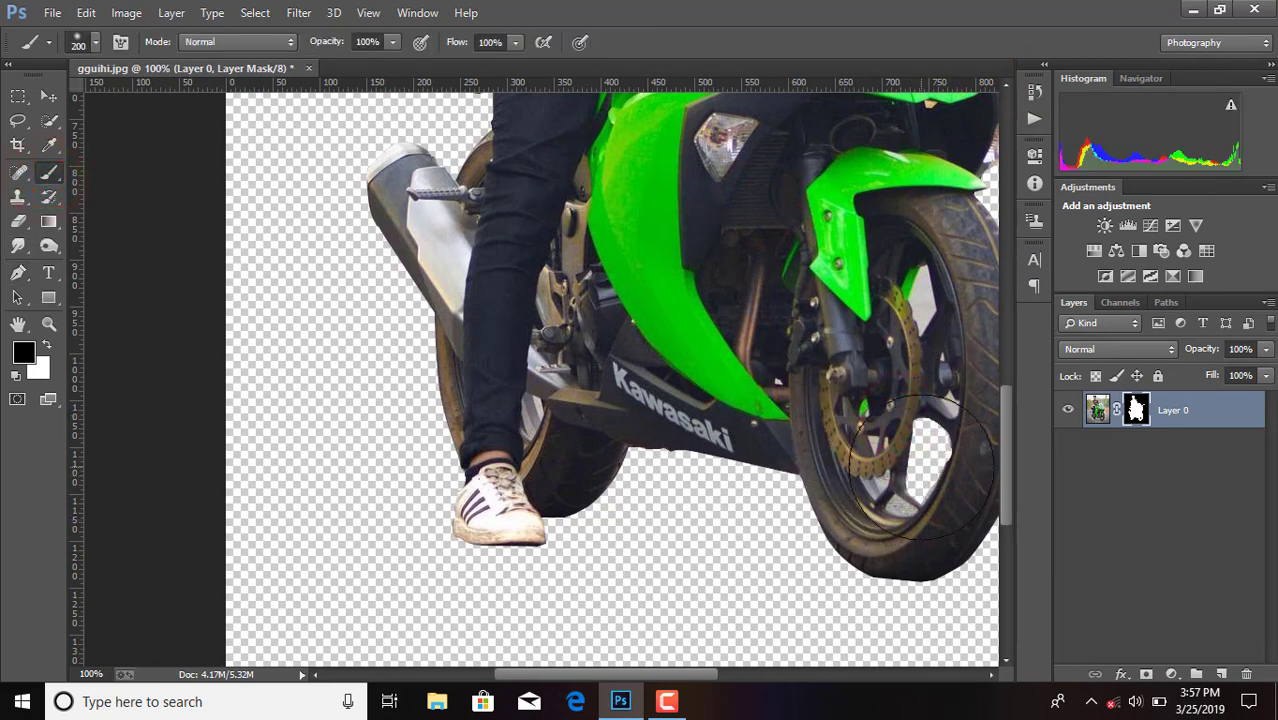
click(18, 272)
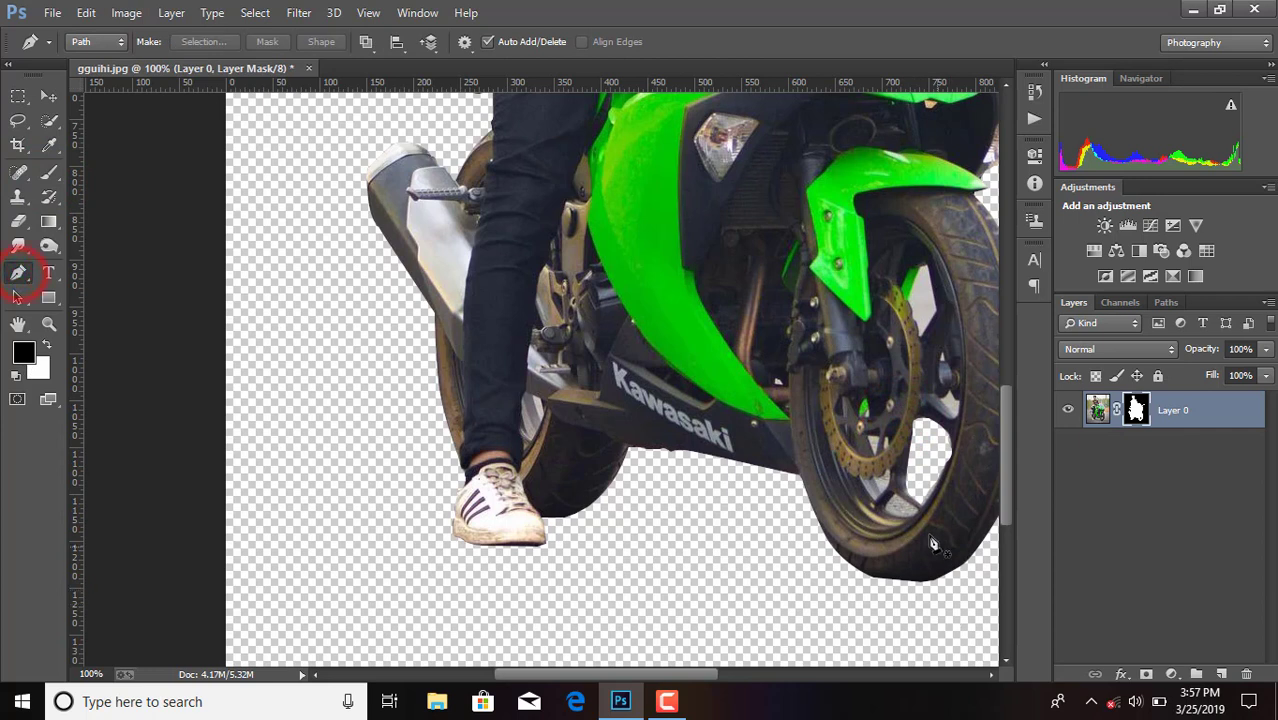
Step: Pen-trace the lower front-wheel gap, make it a selection, and paint it black on the mask
click(892, 512)
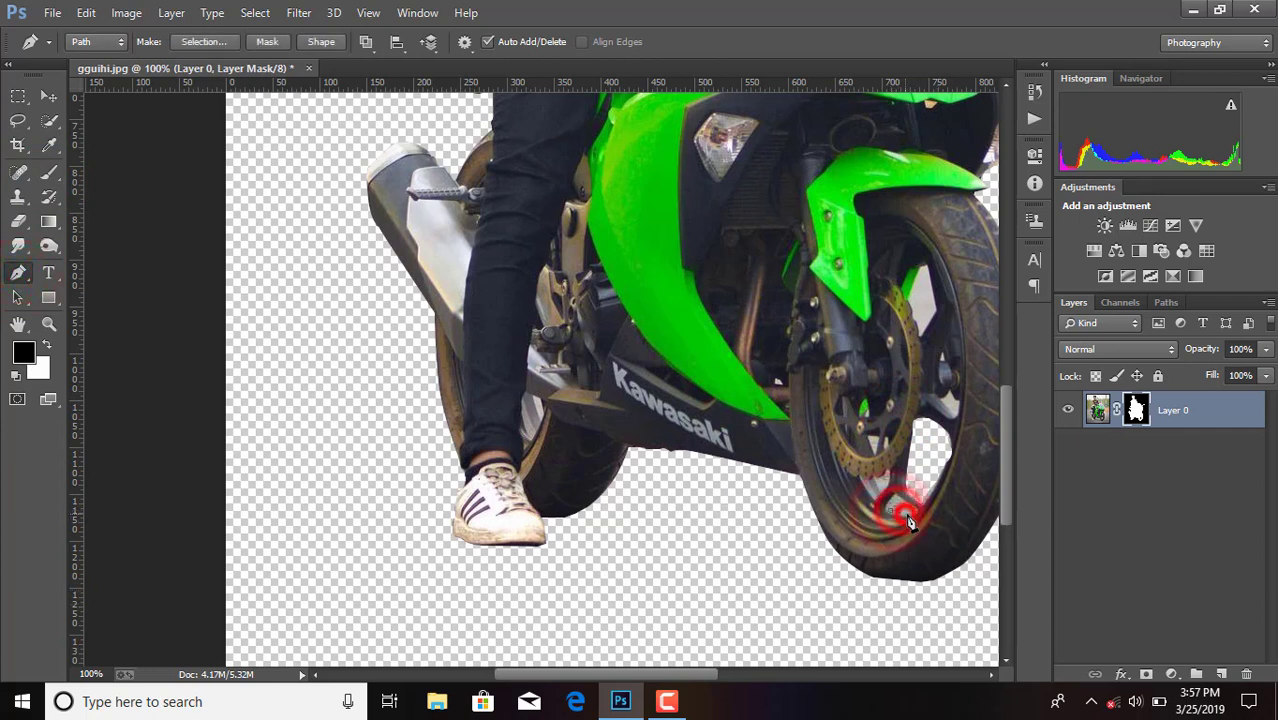
click(912, 510)
click(895, 503)
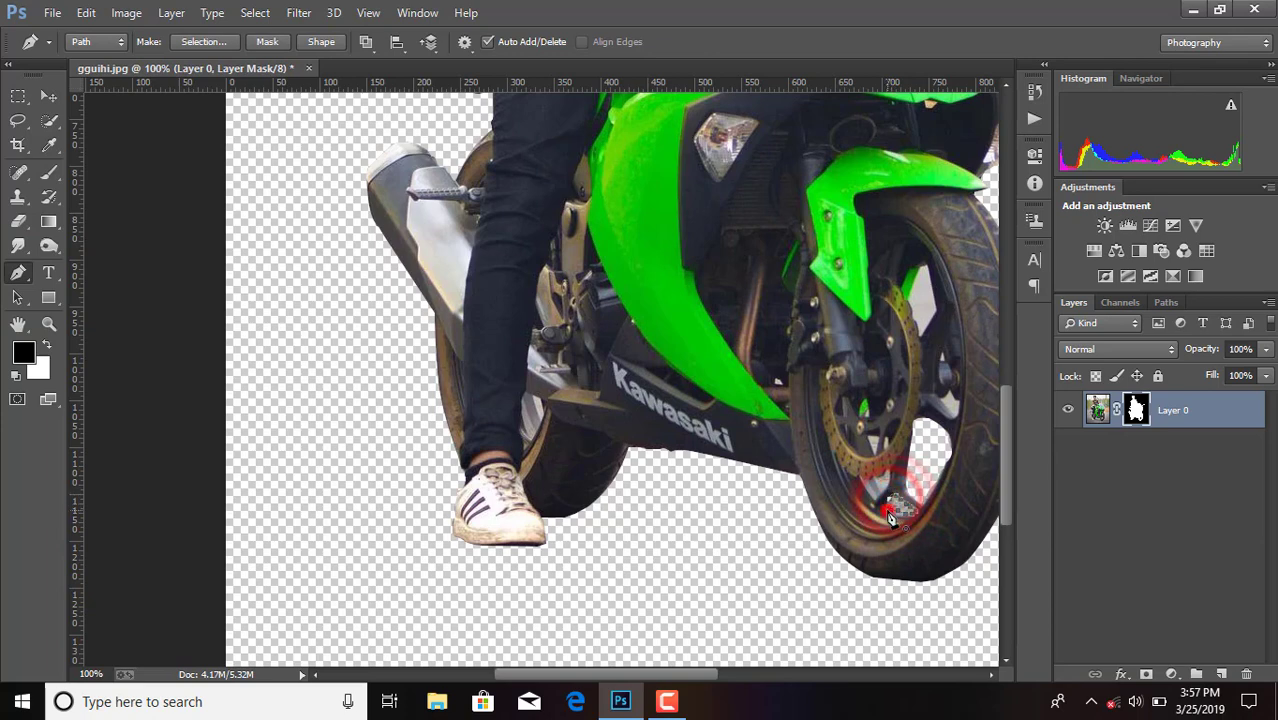
right_click(896, 505)
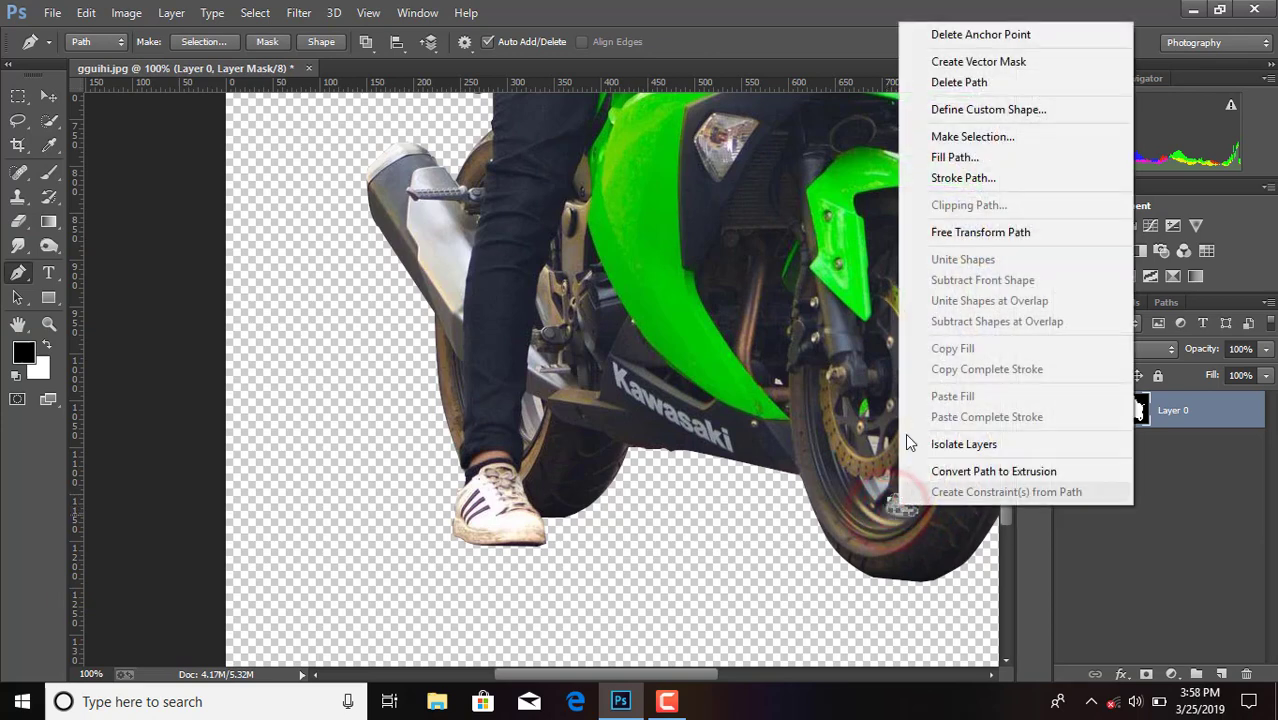
click(966, 136)
click(733, 201)
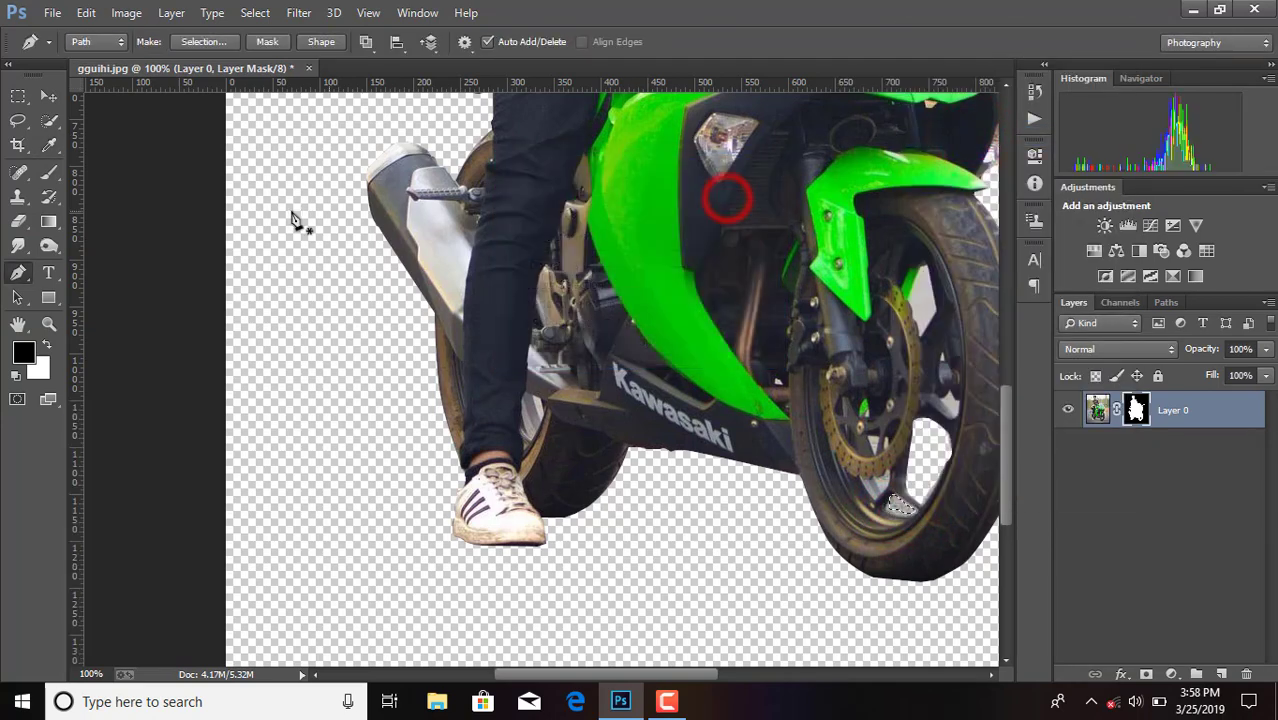
click(50, 172)
drag(950, 480, 918, 508)
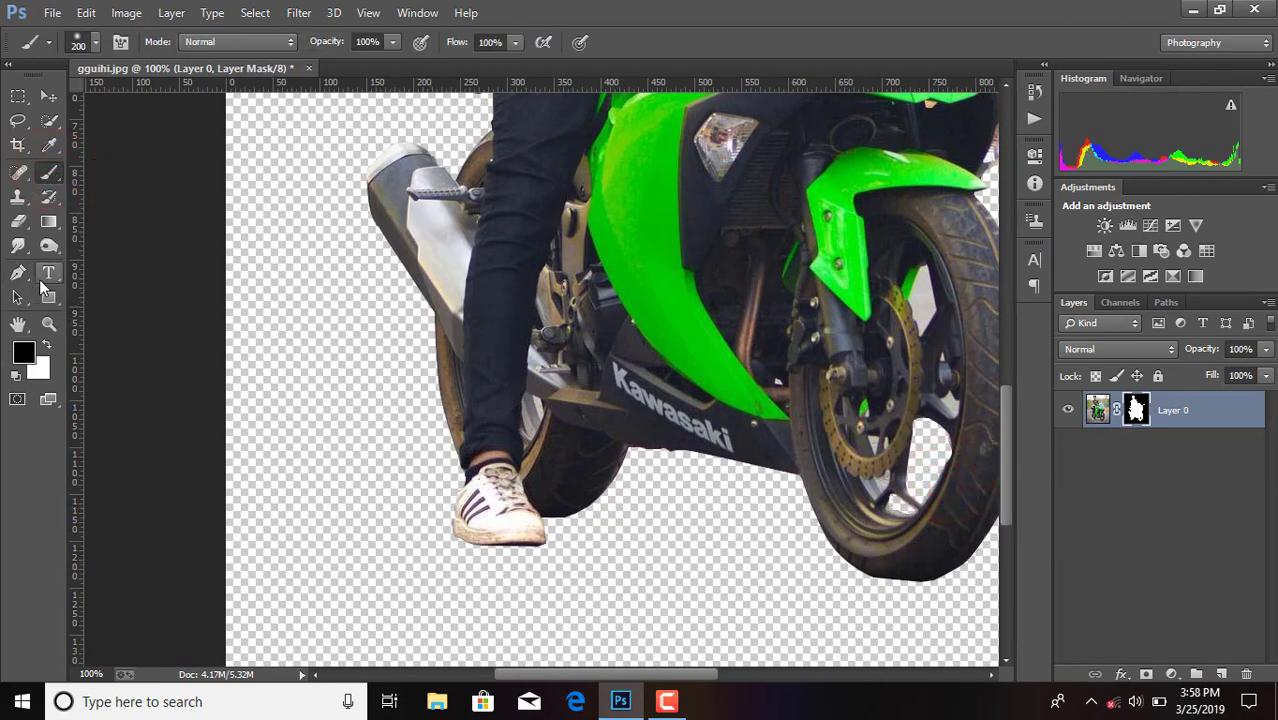
Step: Outline the gap beside the front fork and convert it into a selection for masking
click(18, 272)
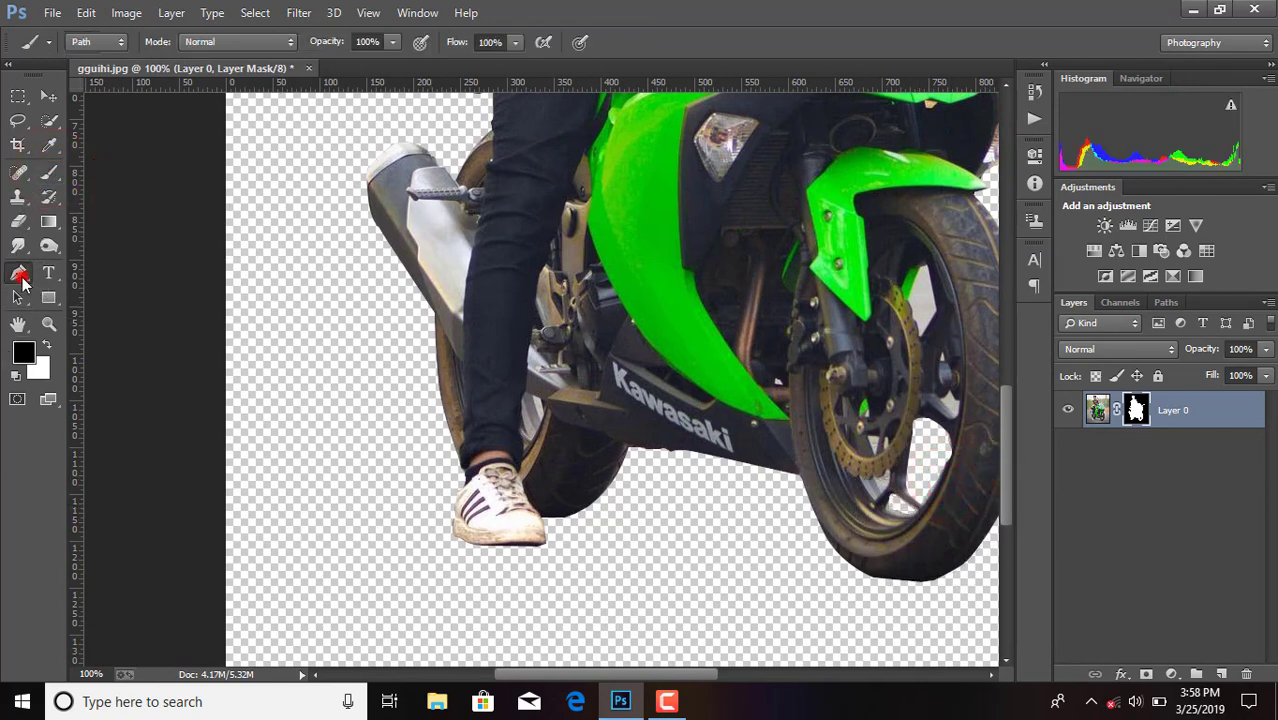
click(919, 333)
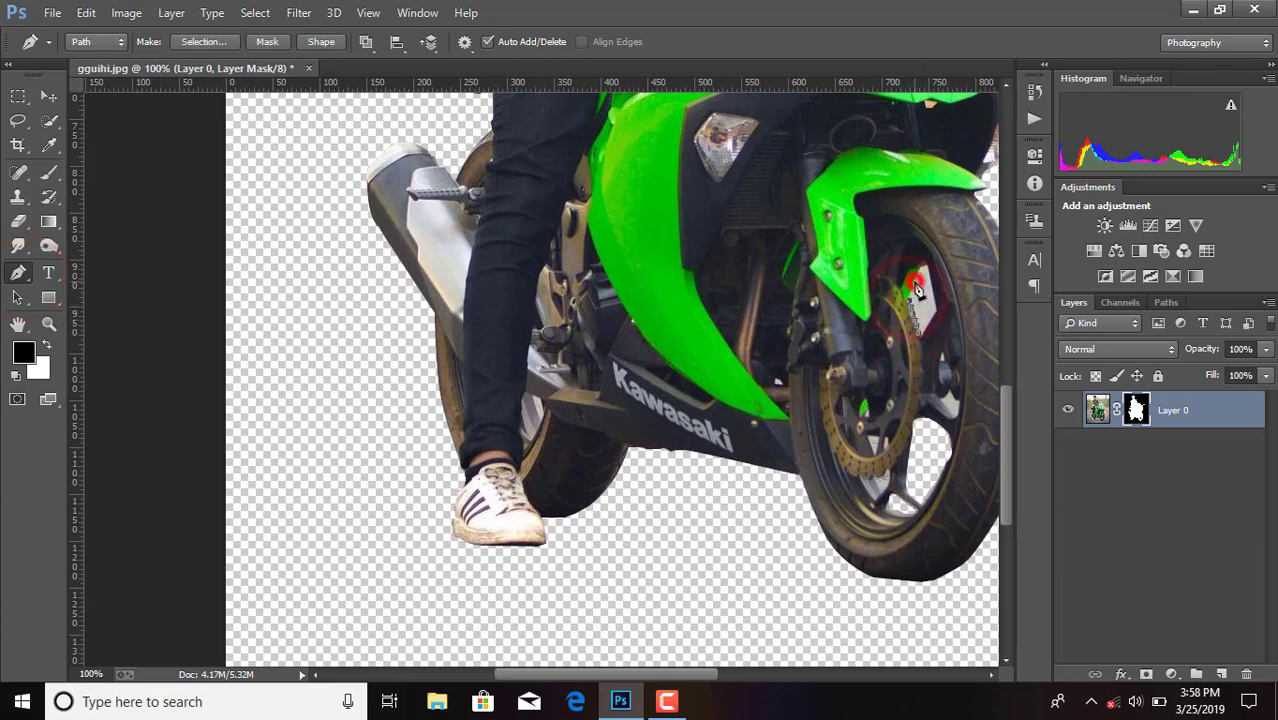
click(921, 275)
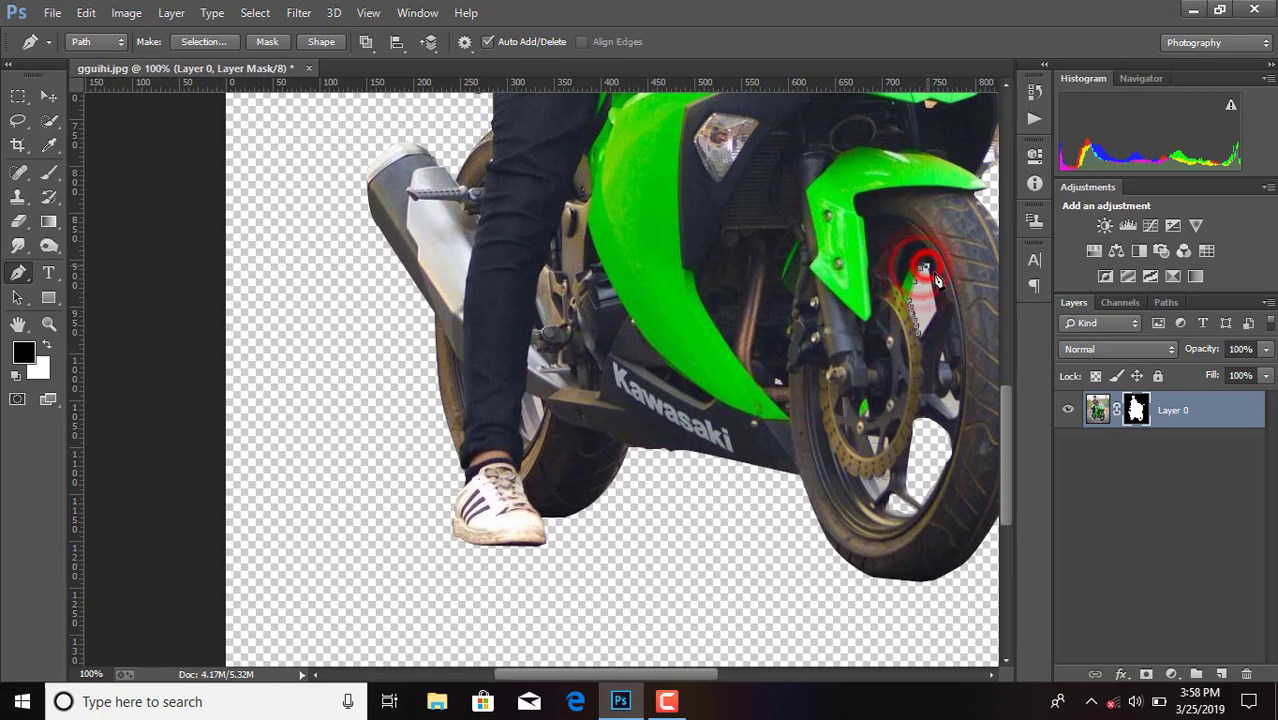
click(937, 314)
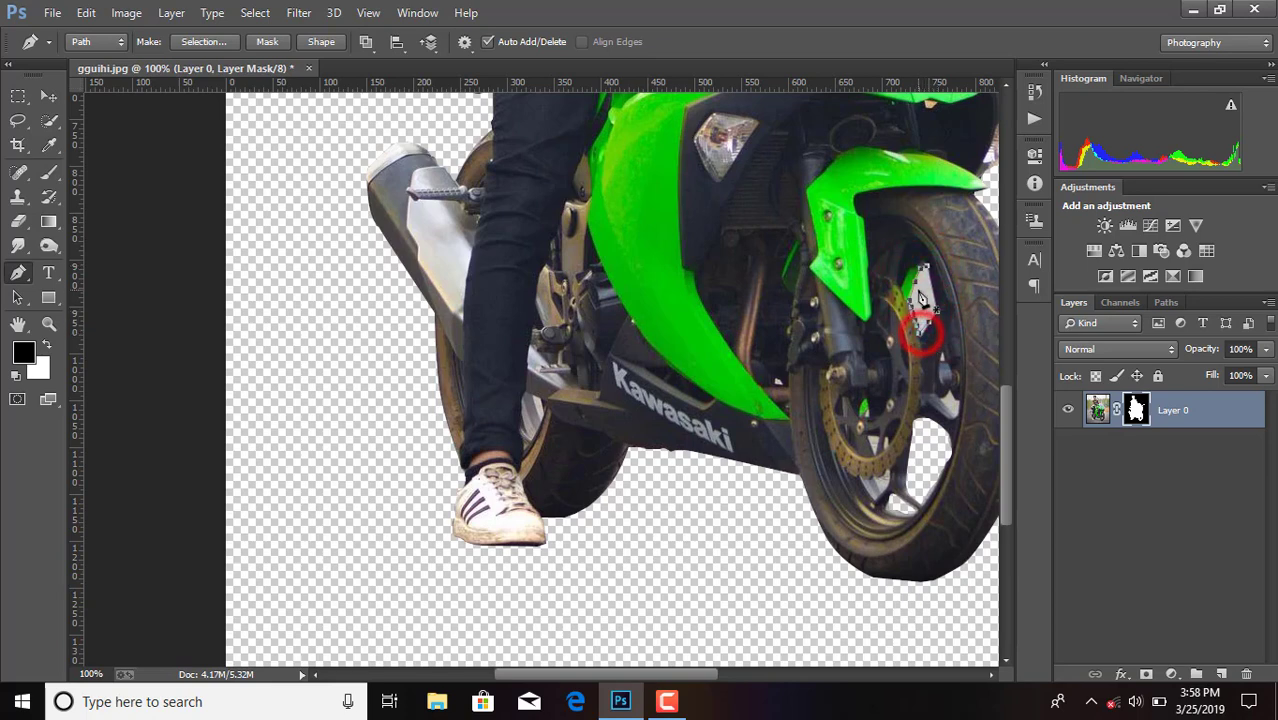
right_click(915, 332)
click(990, 314)
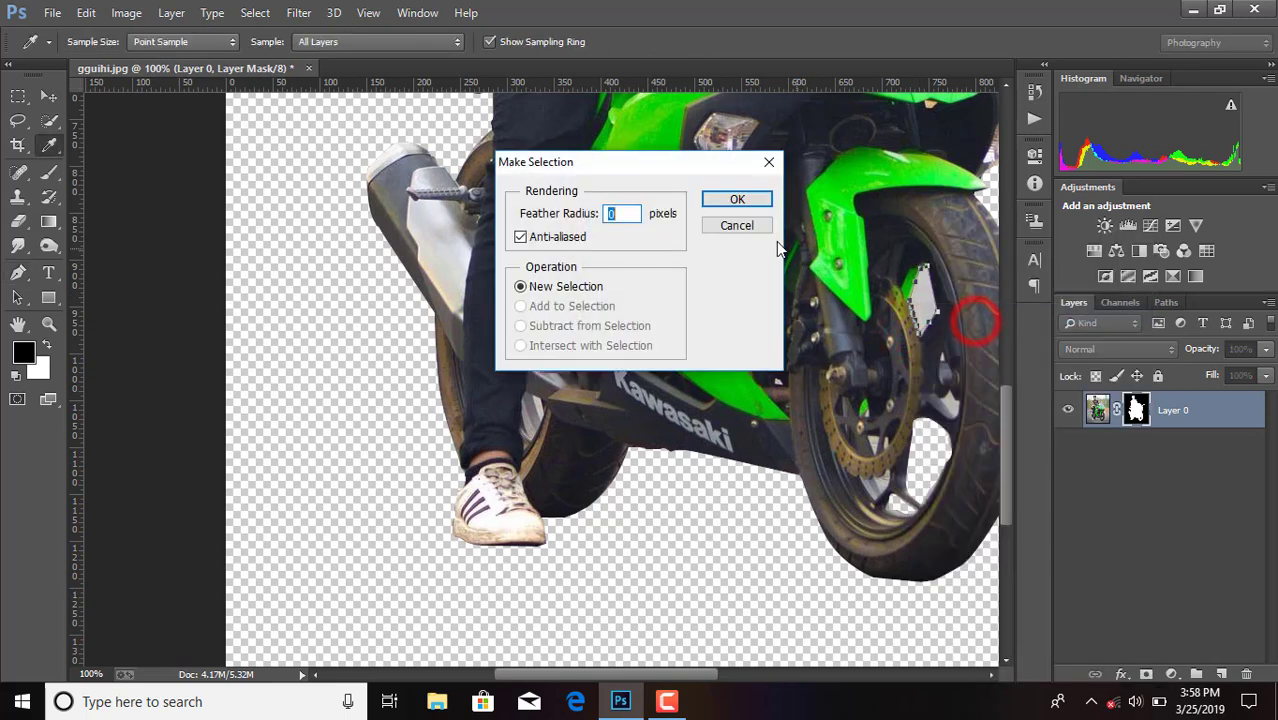
click(730, 200)
click(48, 172)
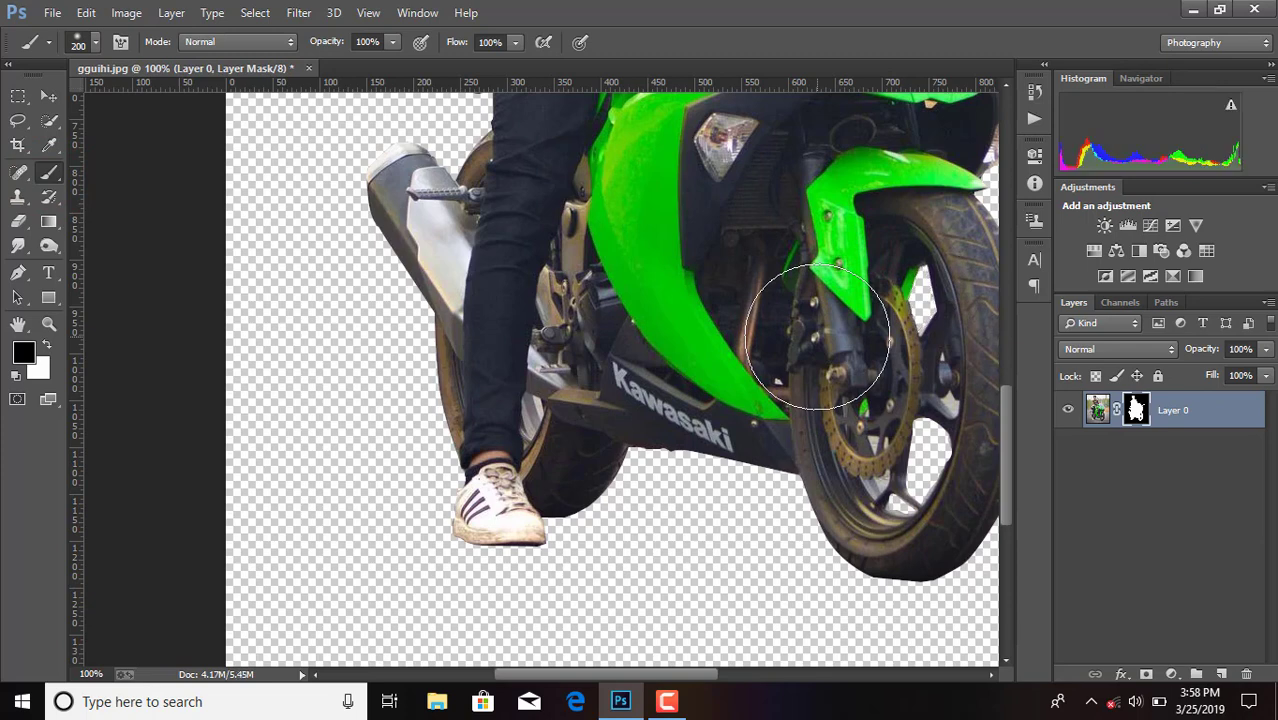
Step: Zoom out and permanently apply Layer 0's mask to finish the rider-and-bike cutout
key(ctrl+minus)
key(ctrl+minus)
key(ctrl+minus)
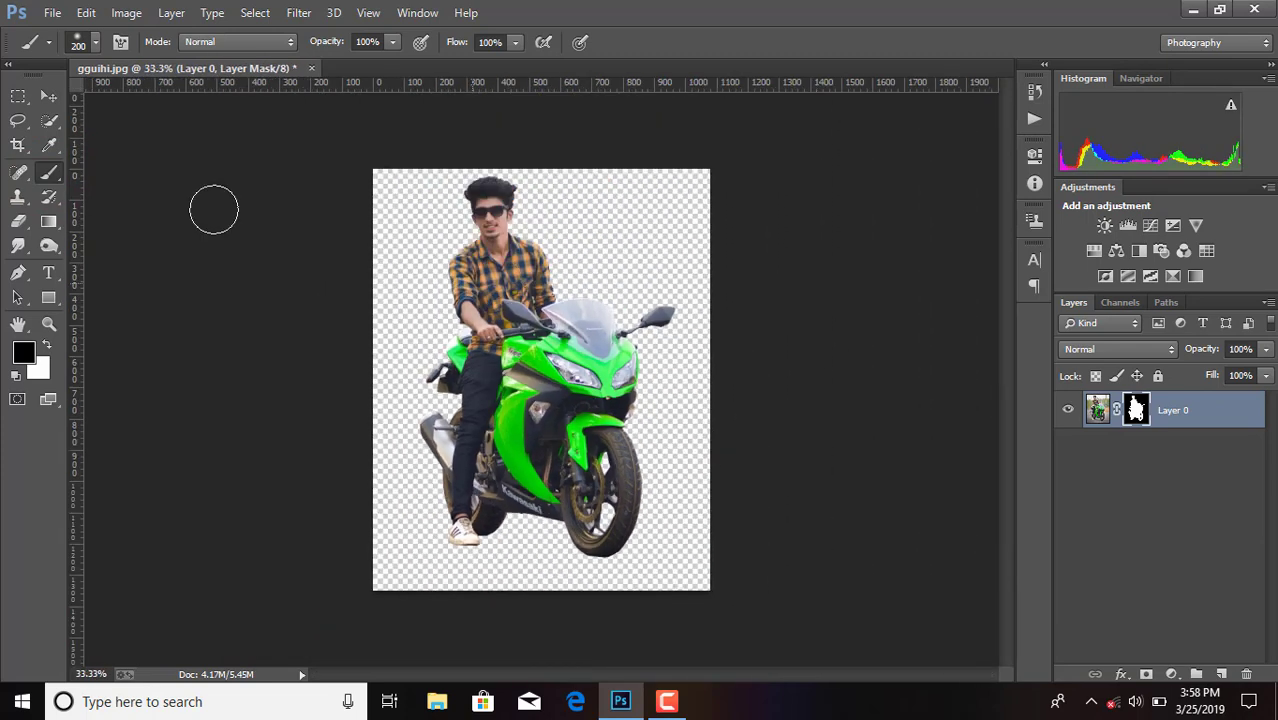
click(54, 93)
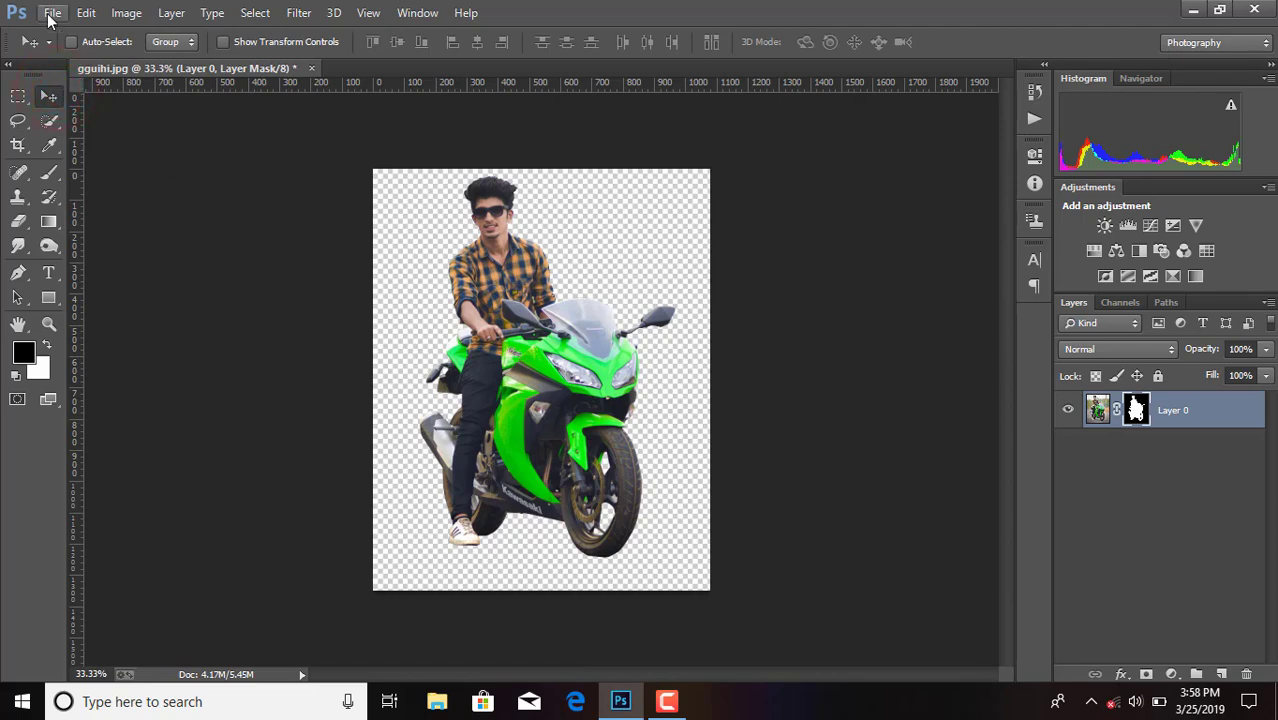
right_click(1140, 418)
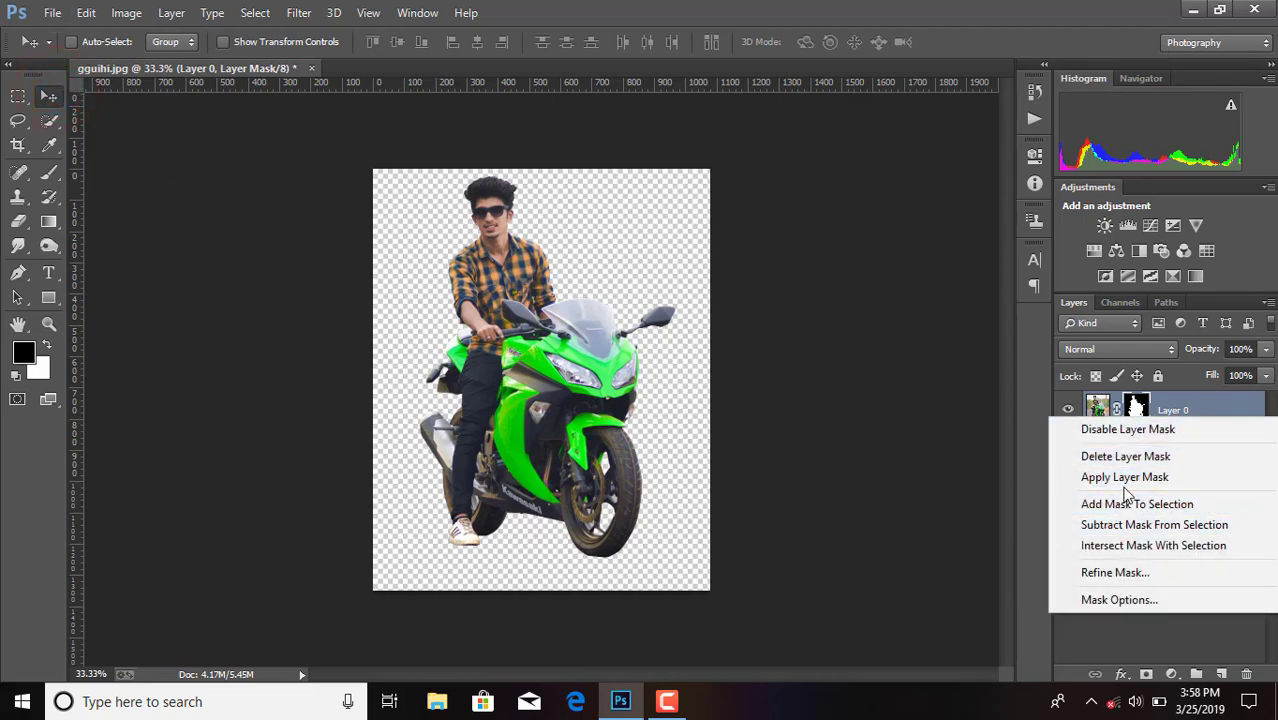
click(1125, 479)
click(55, 12)
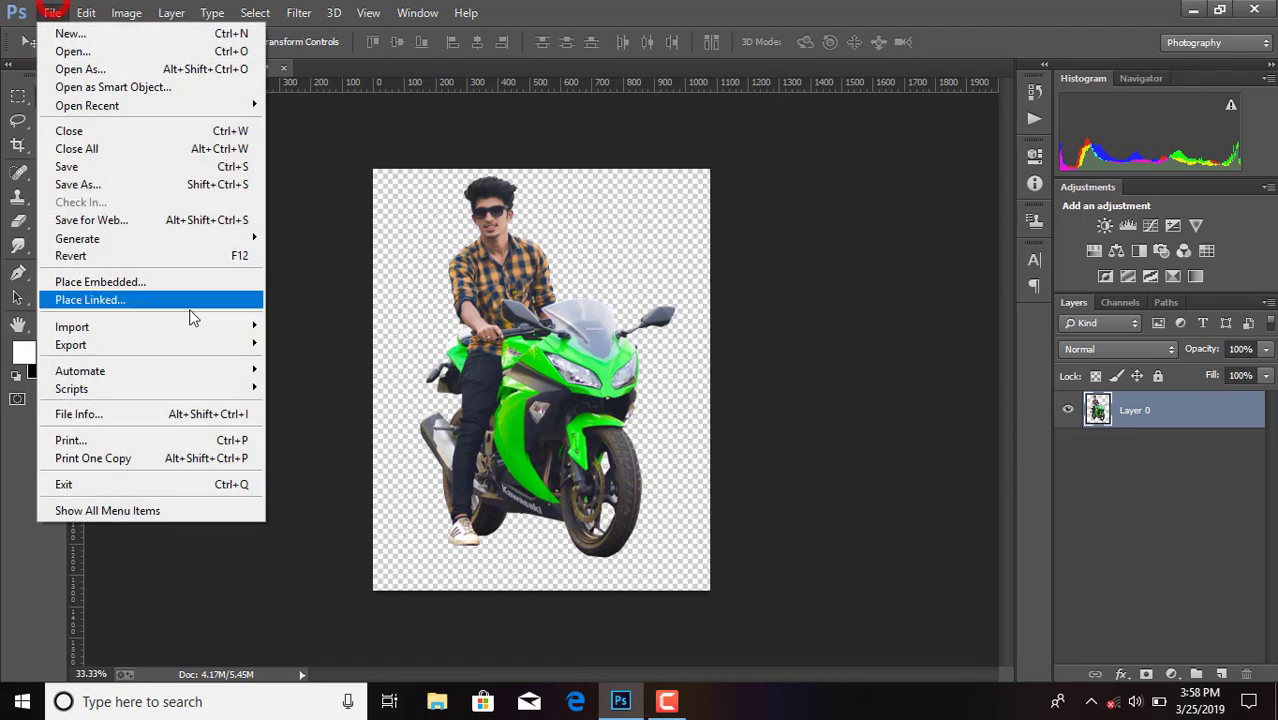
Step: Place the h editz image as a linked layer and enlarge it toward the bottom-left
click(181, 301)
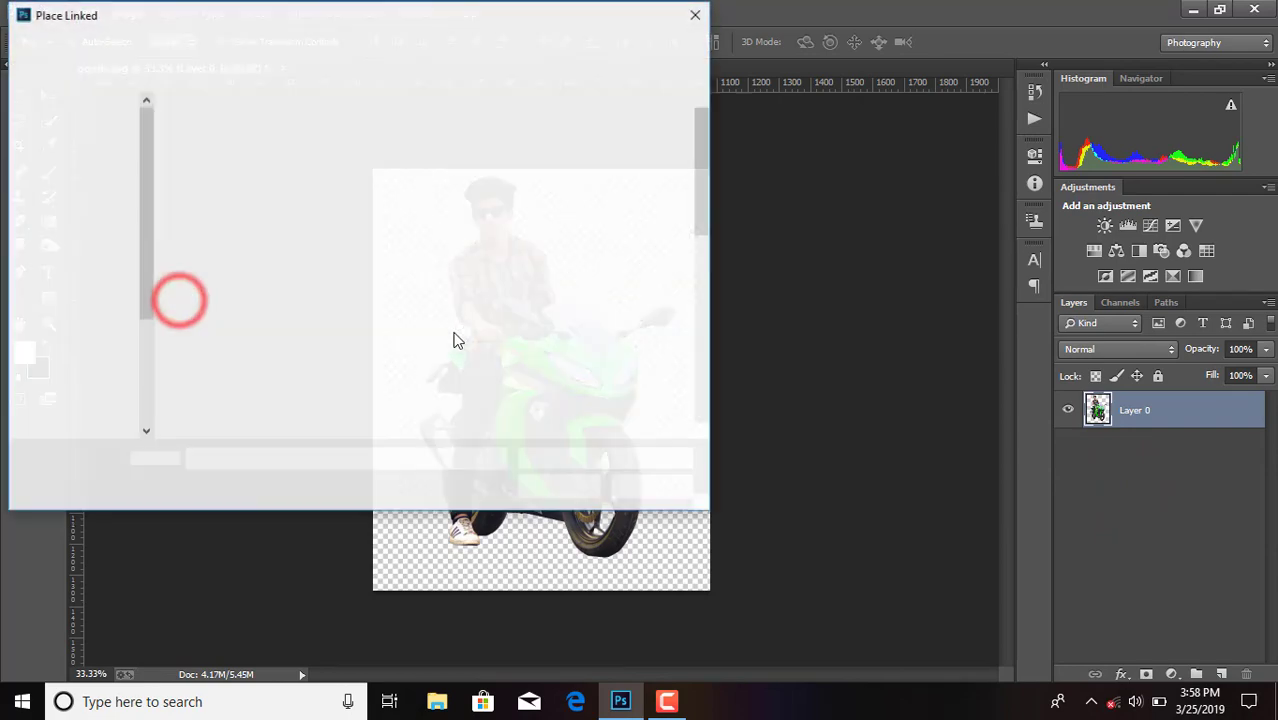
click(213, 220)
double_click(213, 220)
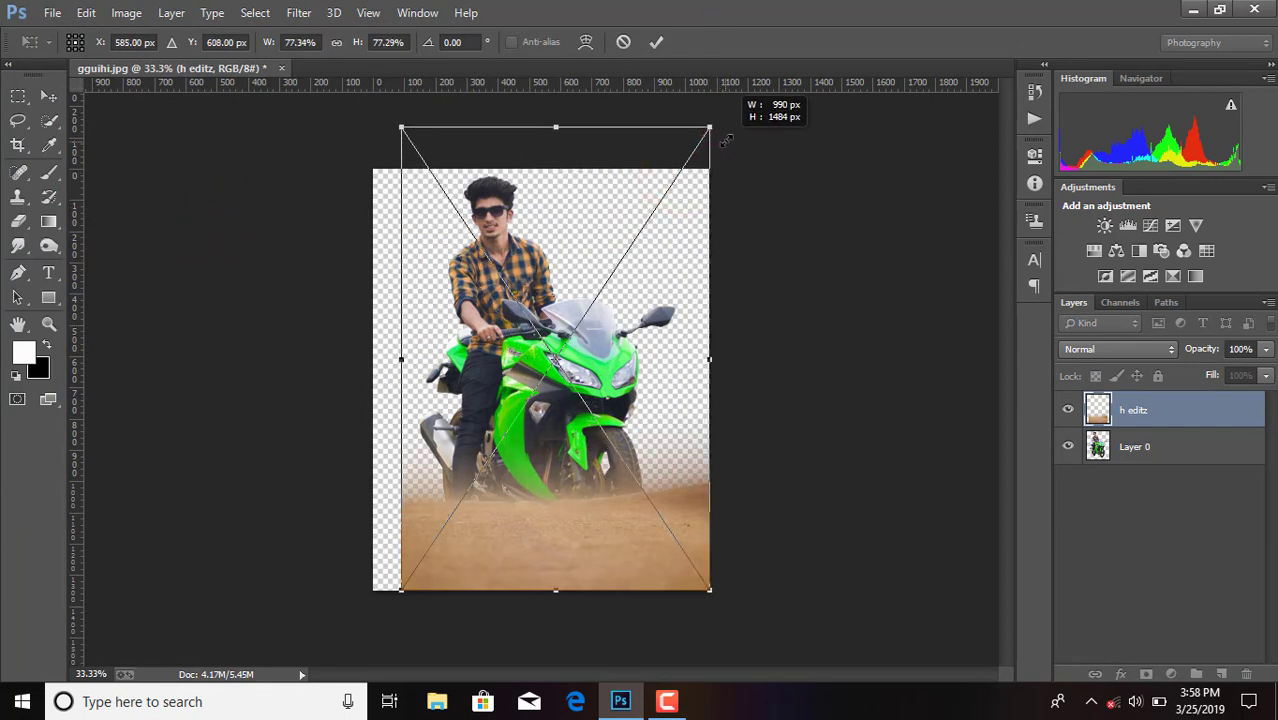
drag(683, 173, 710, 127)
drag(400, 593, 366, 627)
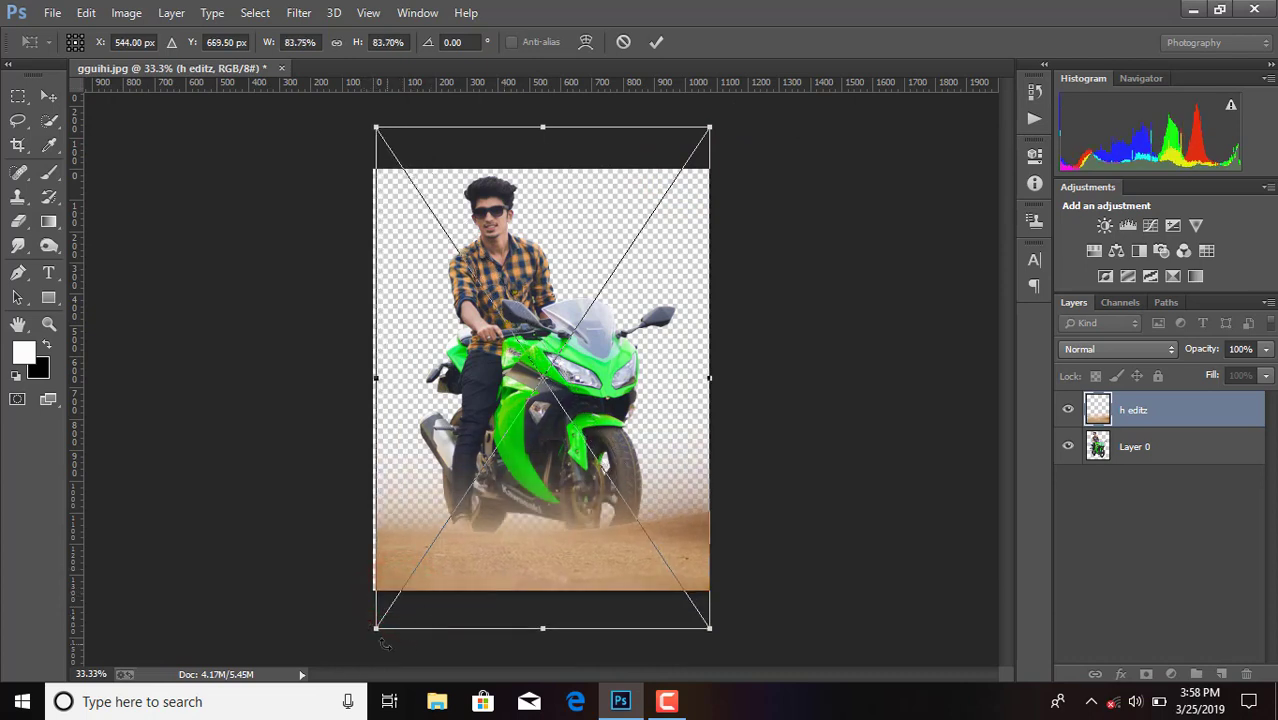
drag(377, 631, 371, 636)
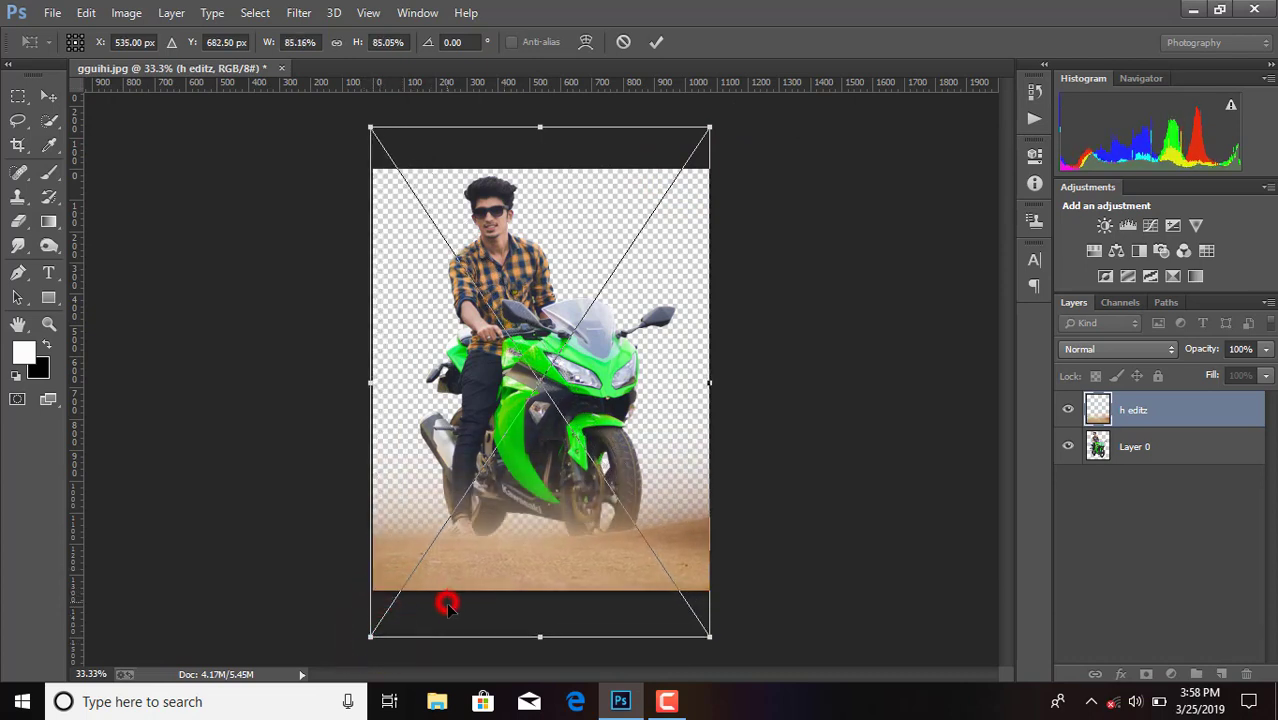
drag(447, 604, 447, 611)
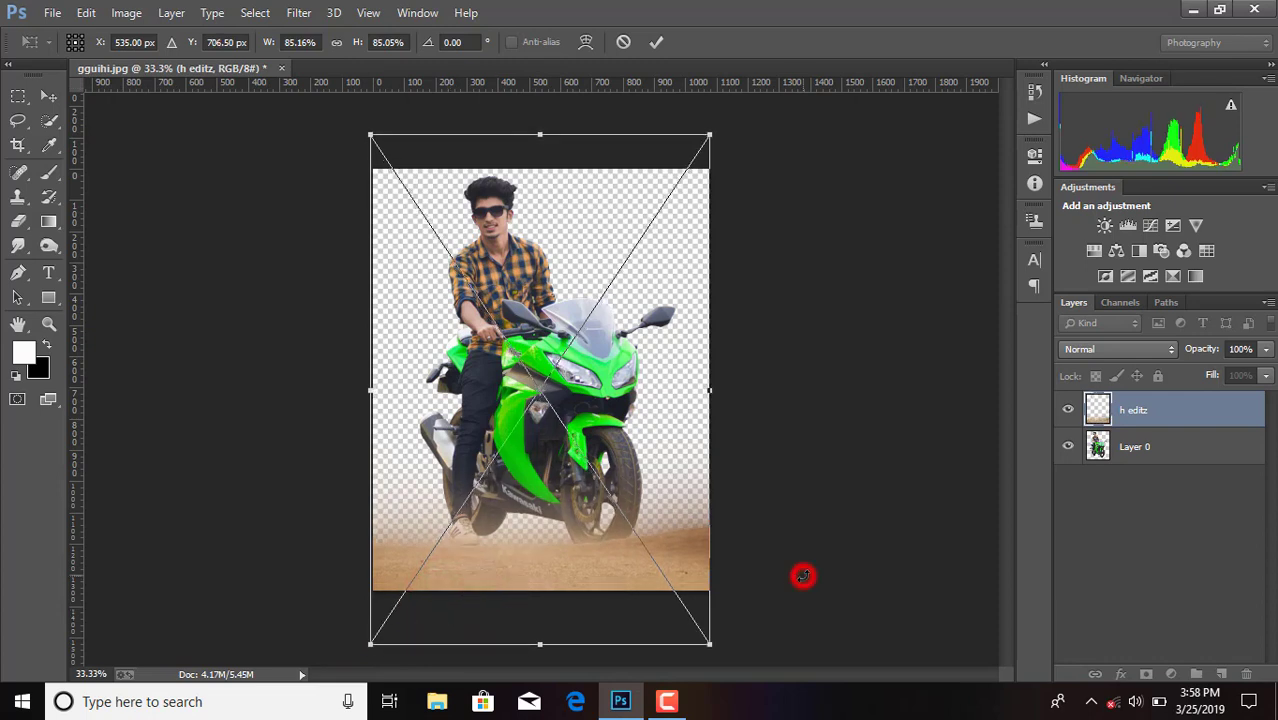
Step: Rotate the h editz layer 4.81°, scale it to about 89%, and commit the transform
drag(803, 575, 811, 587)
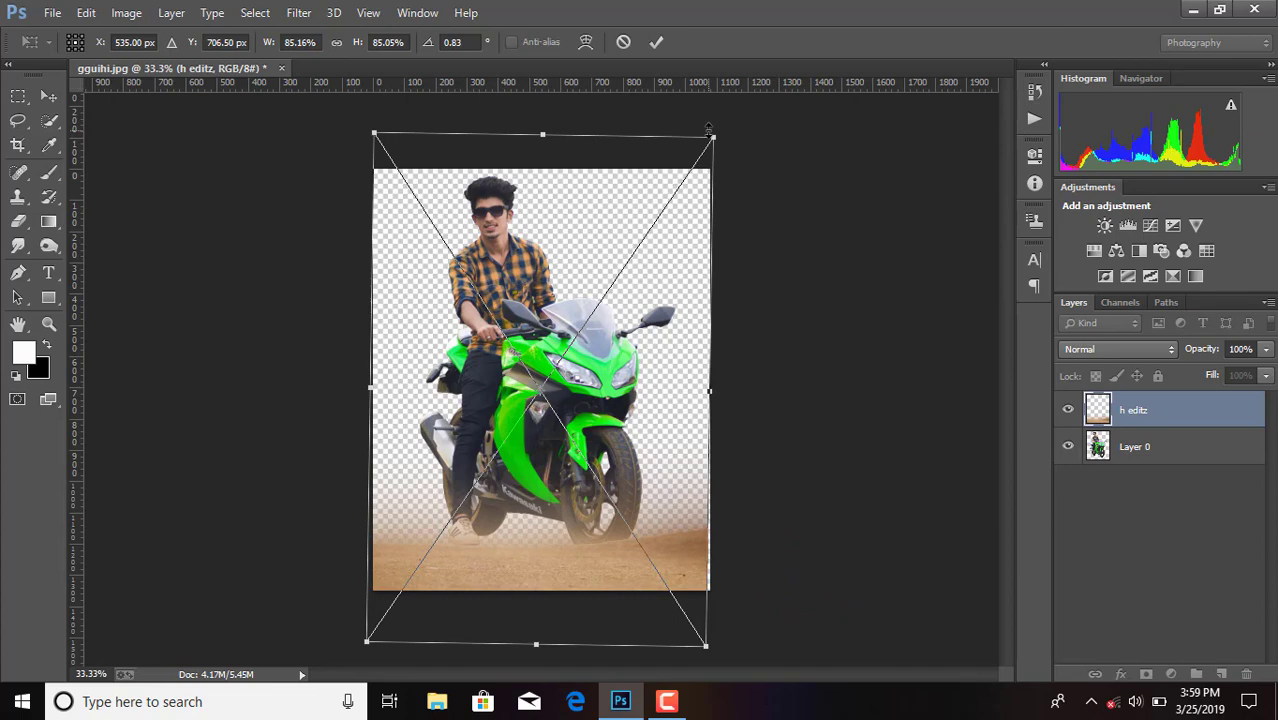
drag(708, 130, 716, 108)
drag(815, 242, 807, 262)
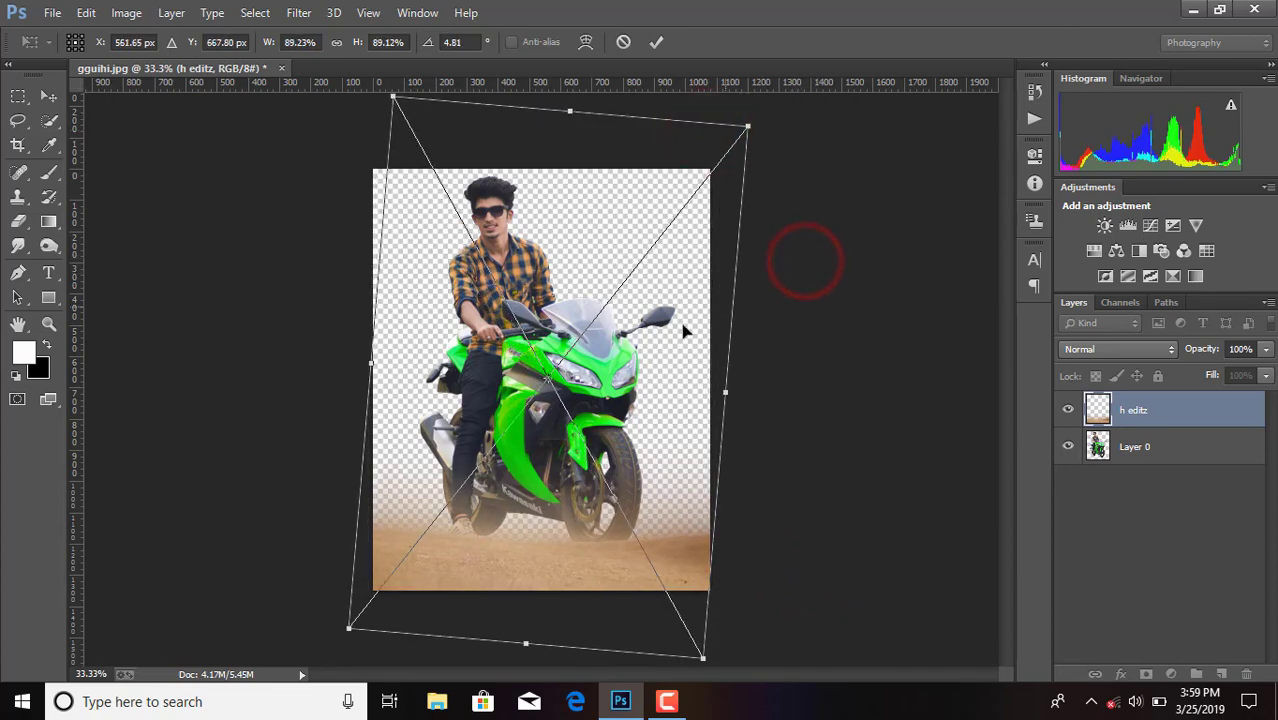
drag(685, 331, 669, 351)
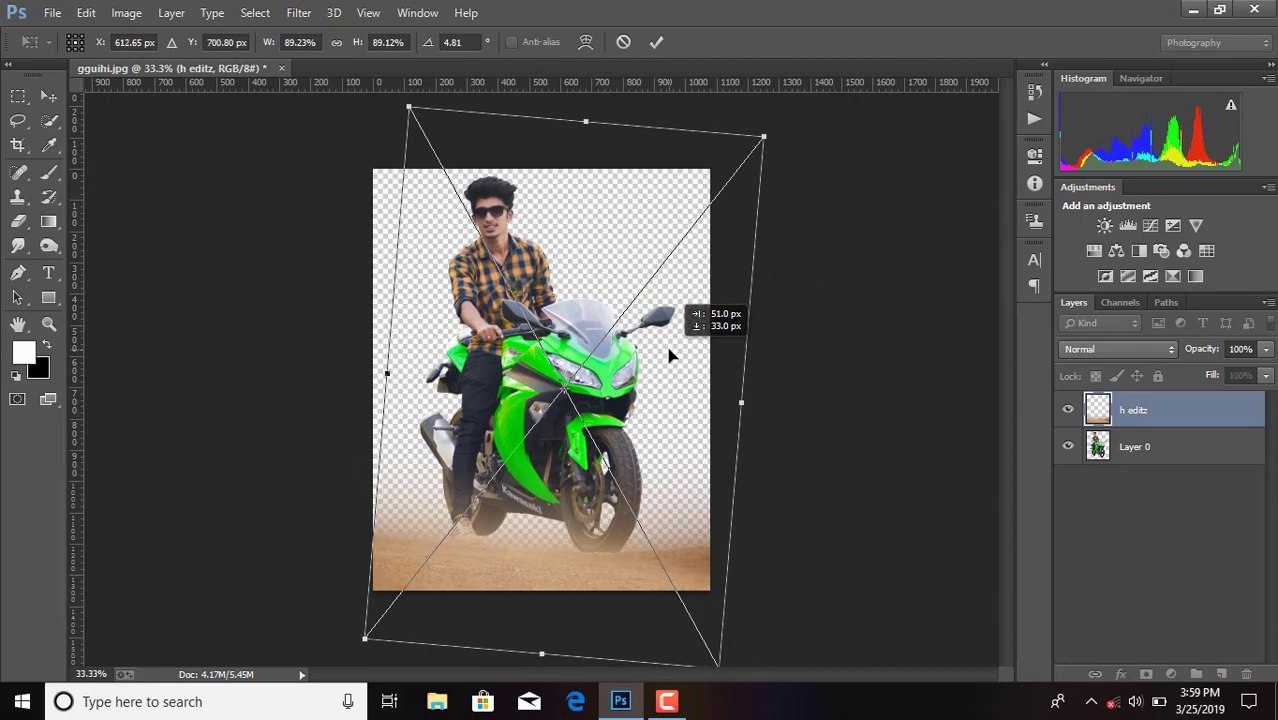
click(658, 44)
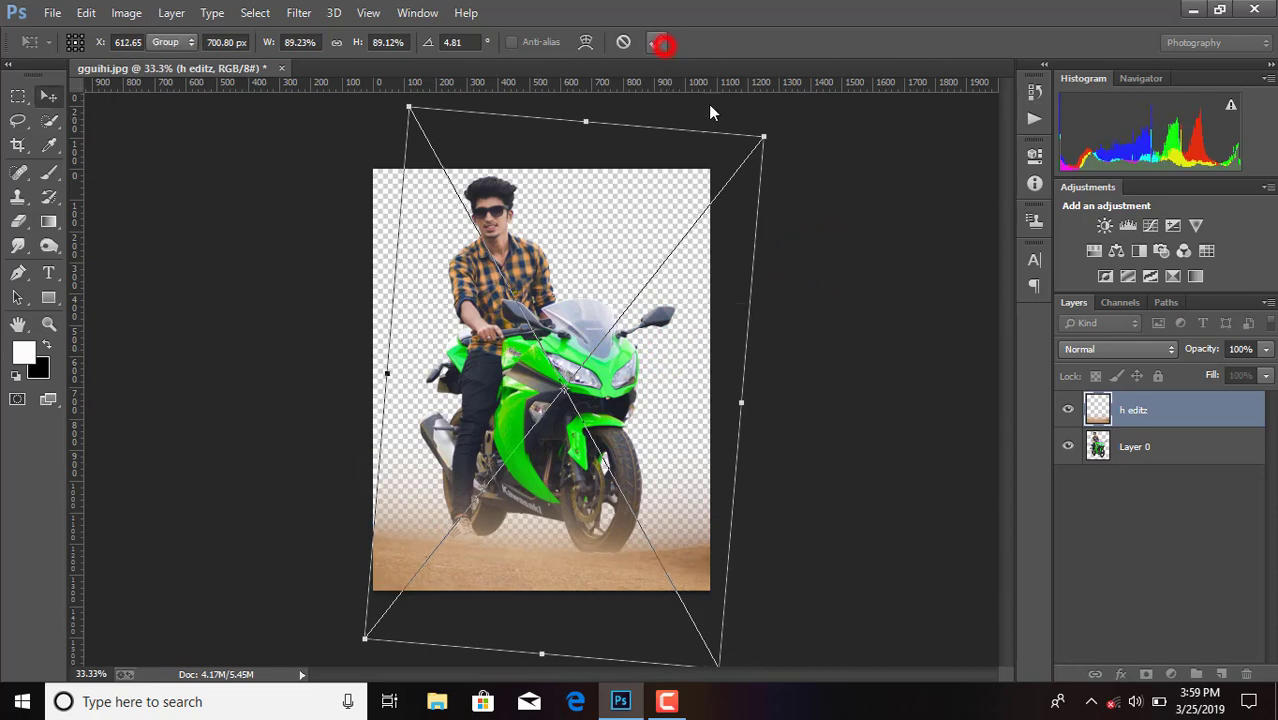
right_click(1145, 414)
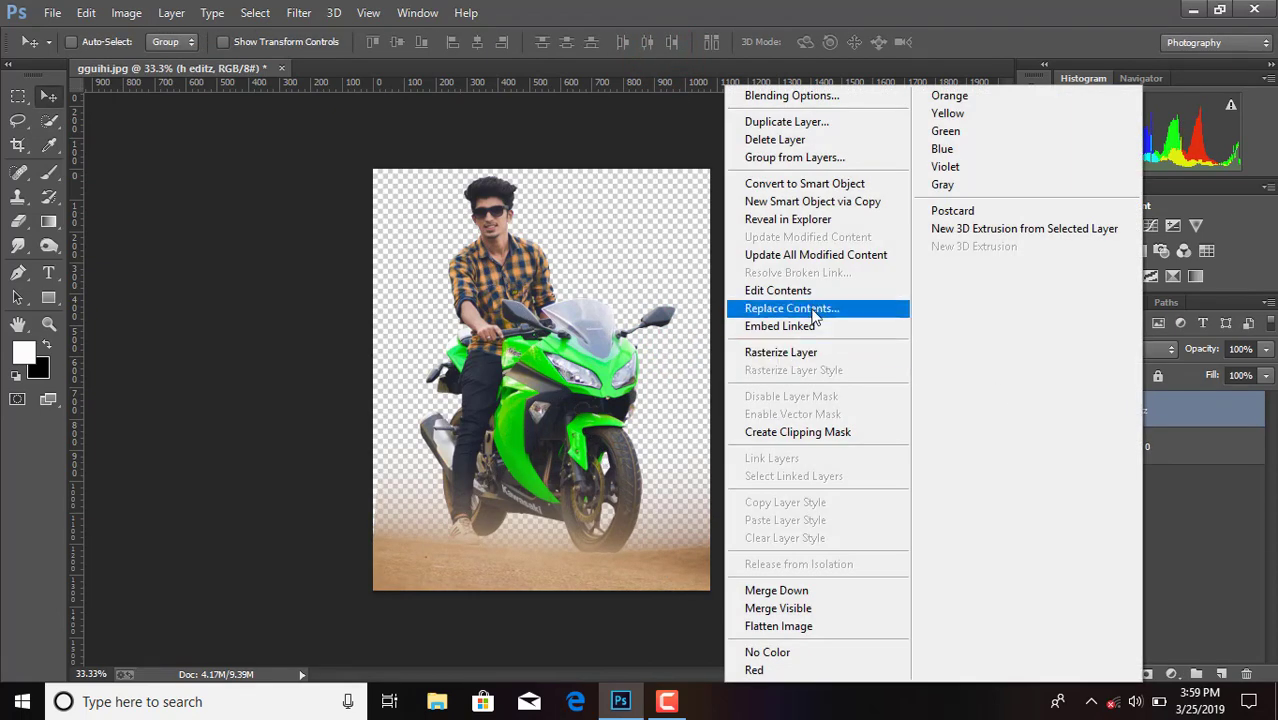
Step: Rasterize the dust layer, then place another copy of h editz from Layer 0
click(822, 347)
click(1182, 453)
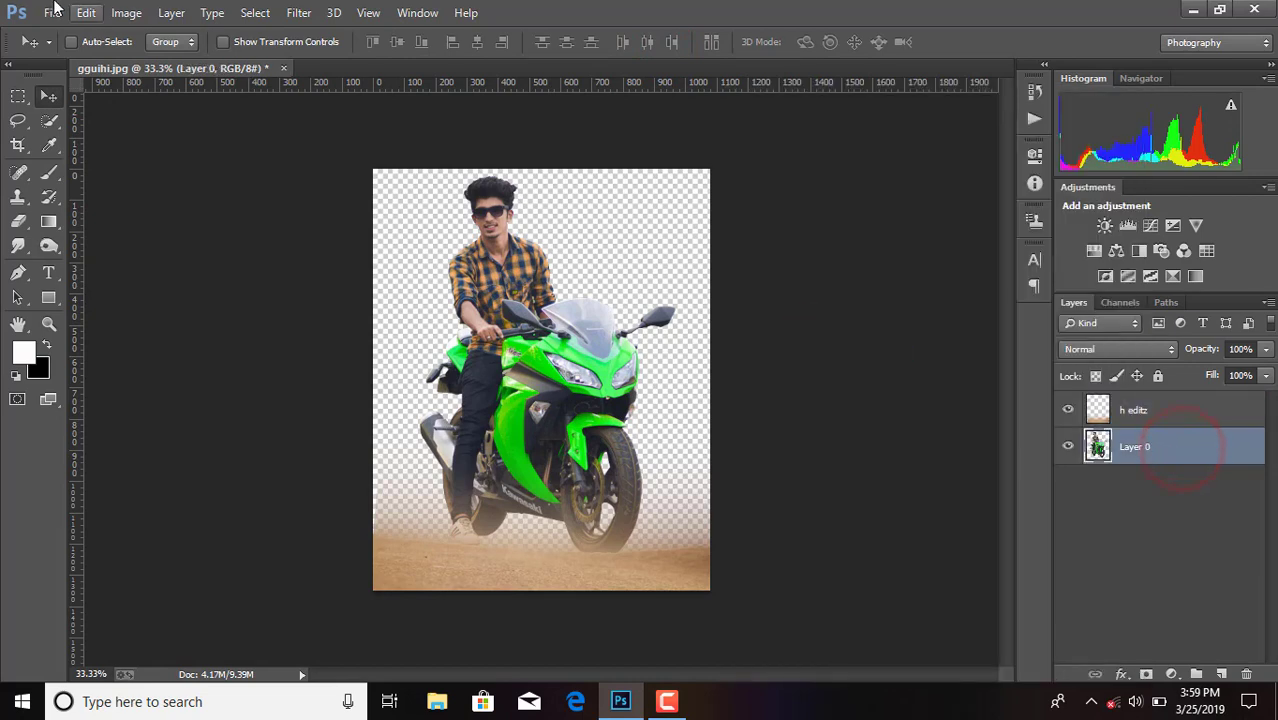
click(52, 12)
click(125, 305)
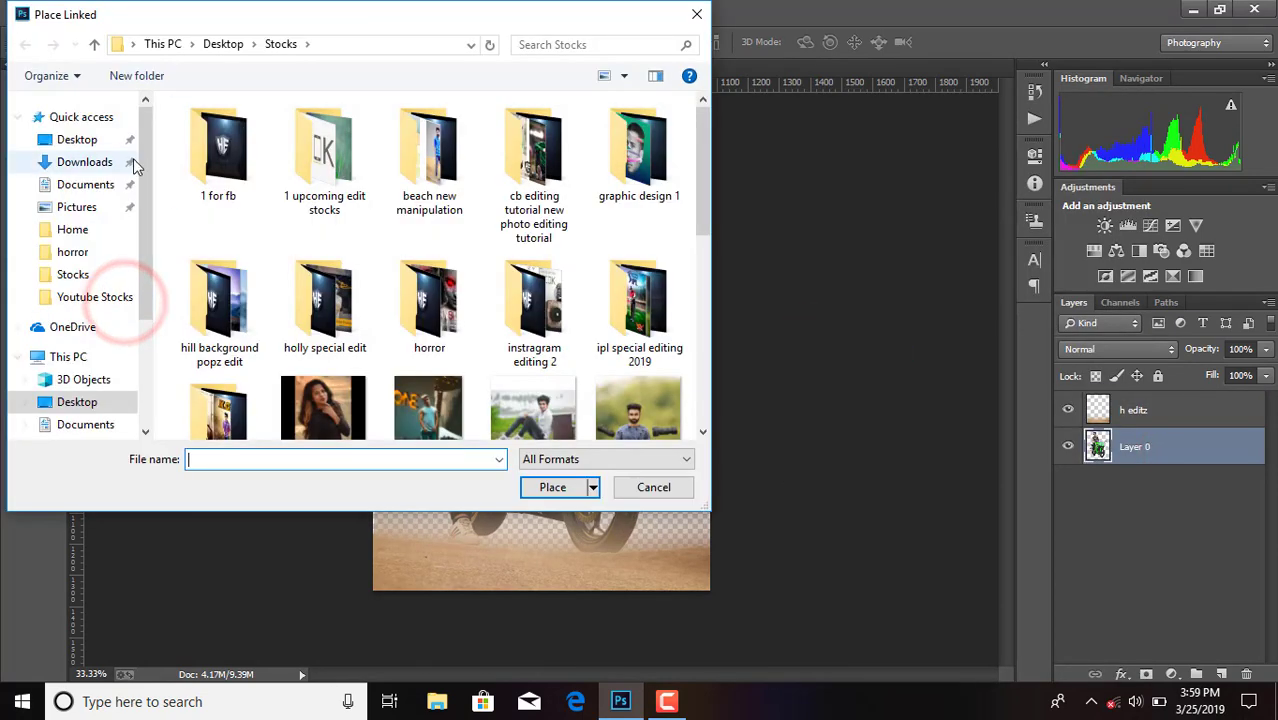
scroll(191, 243, down, 5)
double_click(648, 121)
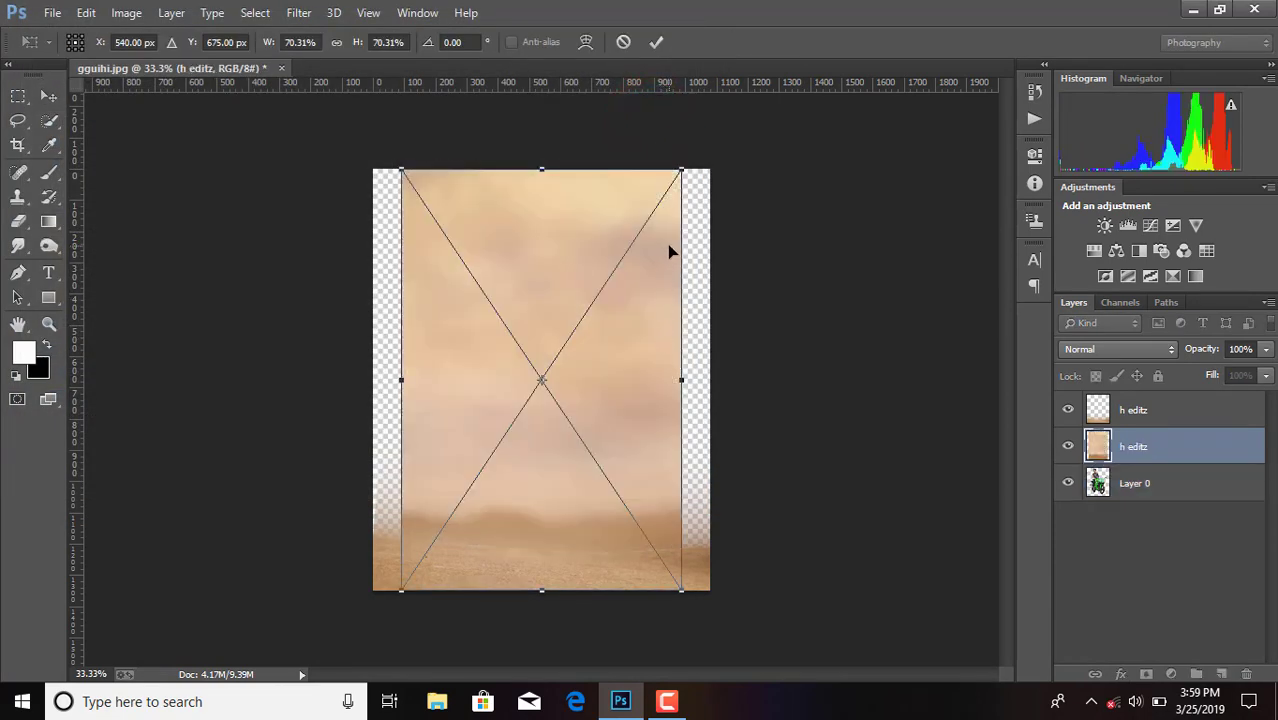
Step: Scale the new h editz to about 86%, move it beneath Layer 0, and rasterize it
mouse_move(681, 171)
mouse_down()
mouse_move(746, 118)
mouse_move(728, 120)
mouse_up()
mouse_move(405, 118)
mouse_down()
mouse_move(372, 108)
mouse_move(368, 68)
mouse_up()
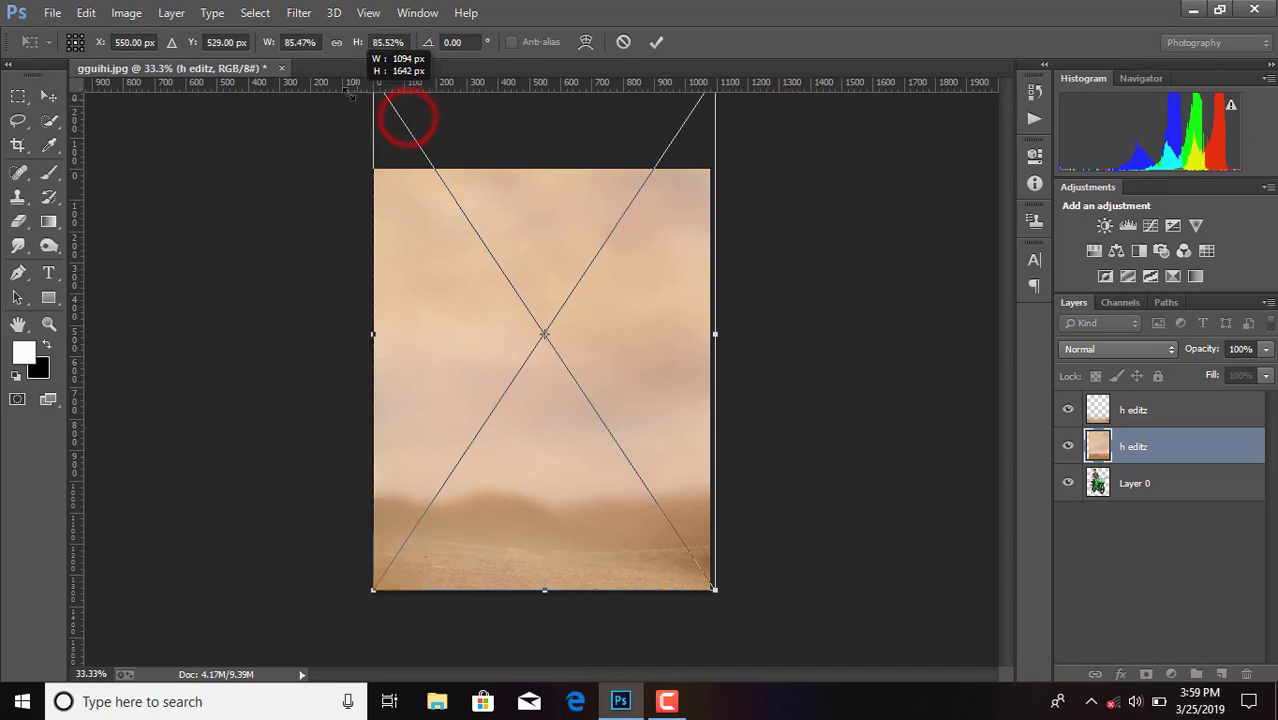
click(657, 41)
drag(1200, 446, 1176, 493)
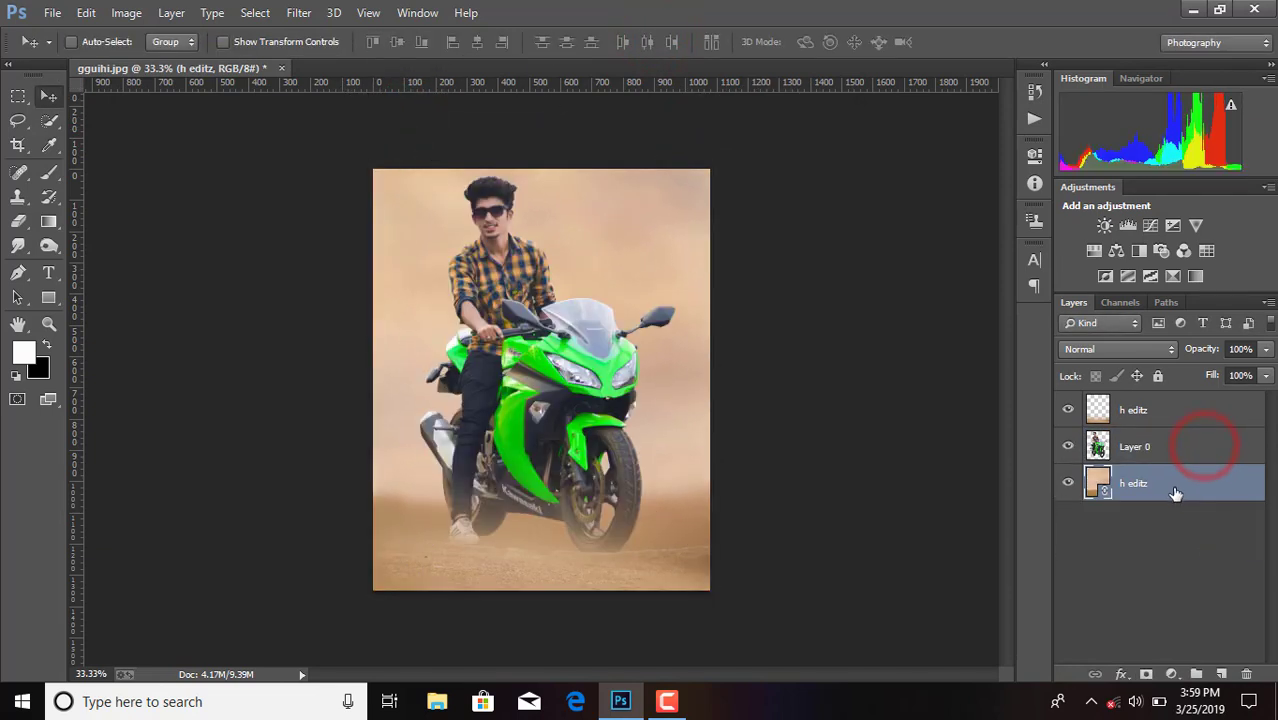
right_click(1176, 493)
click(780, 351)
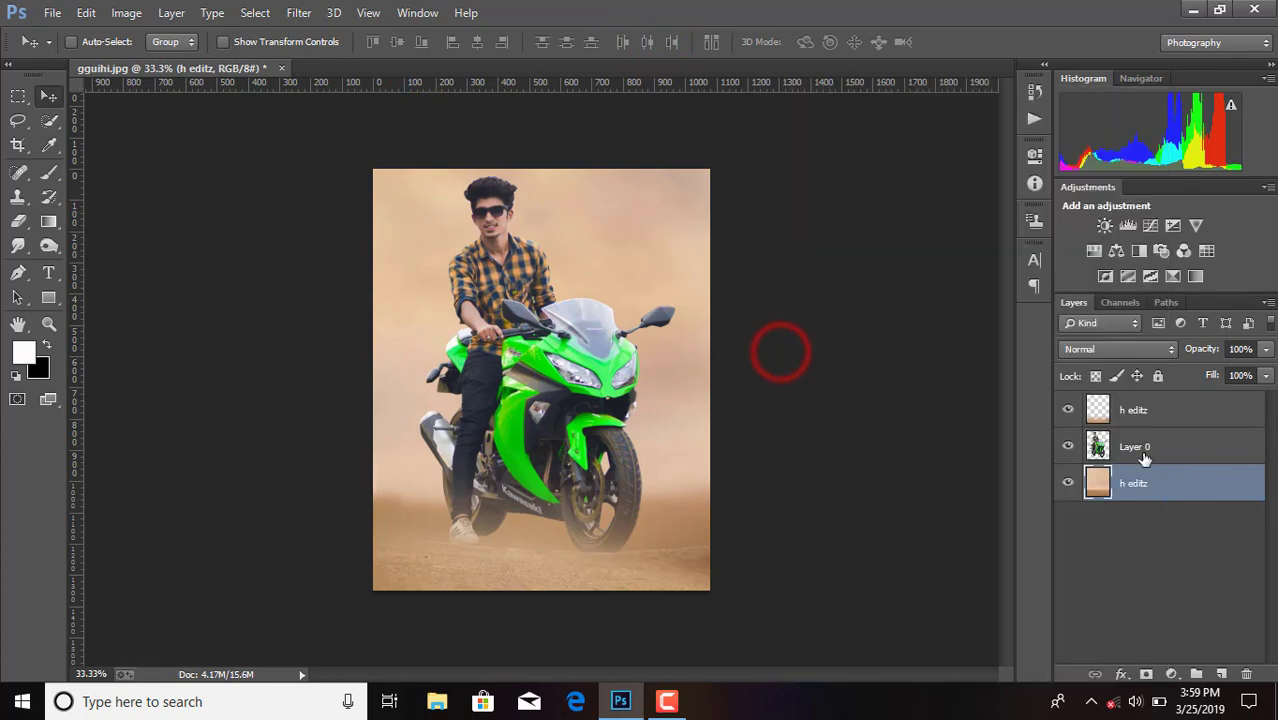
click(1160, 410)
click(17, 143)
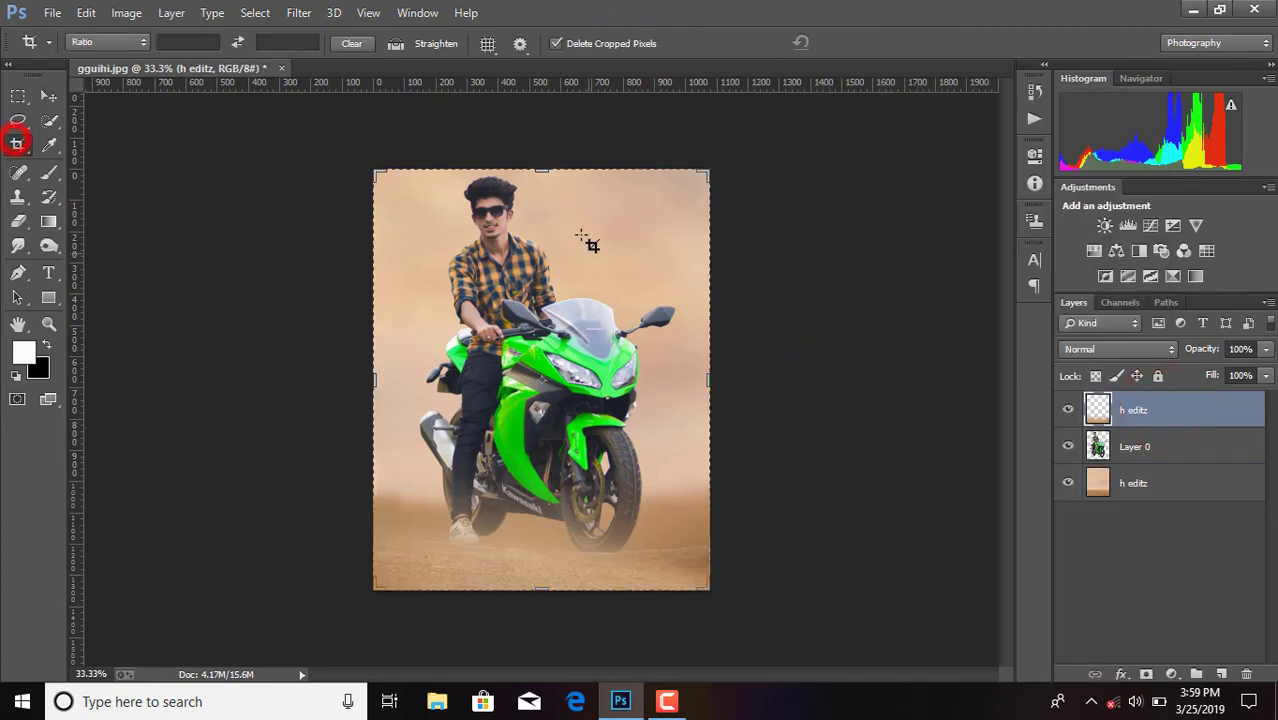
Step: Drag the crop box outward to enlarge the canvas to about 1233 × 1694 px
drag(540, 170, 546, 133)
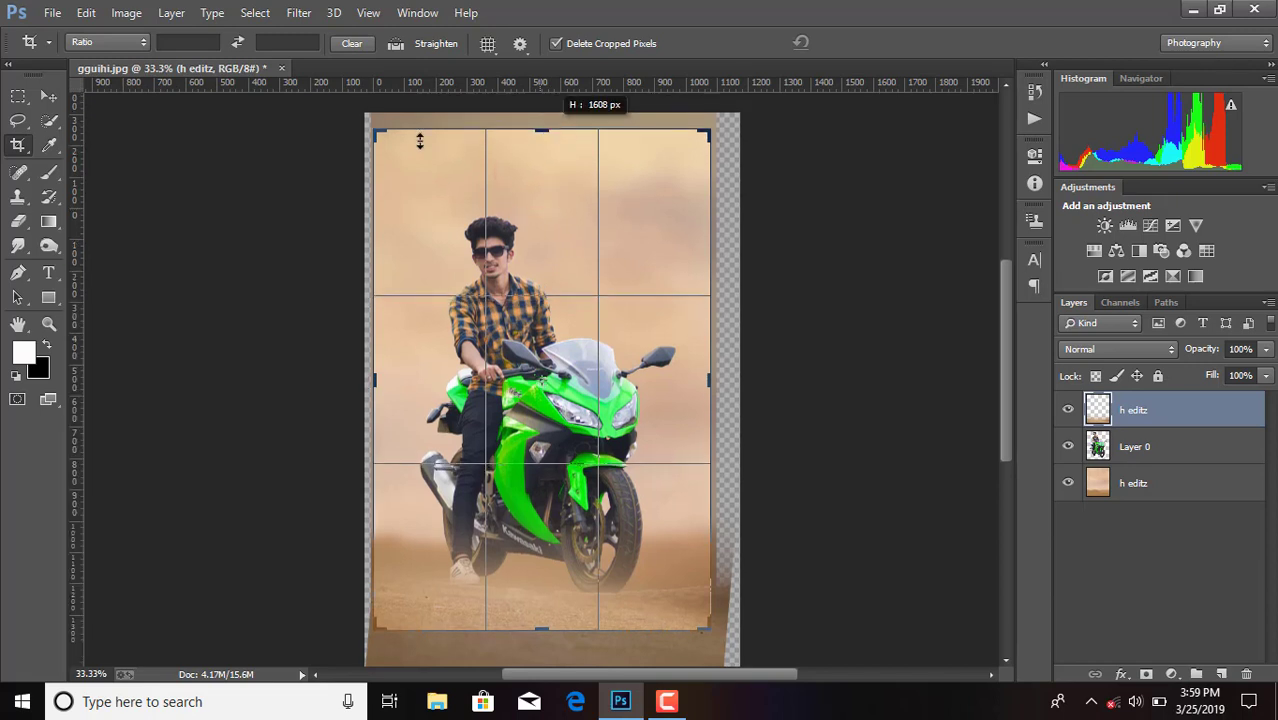
drag(546, 133, 366, 123)
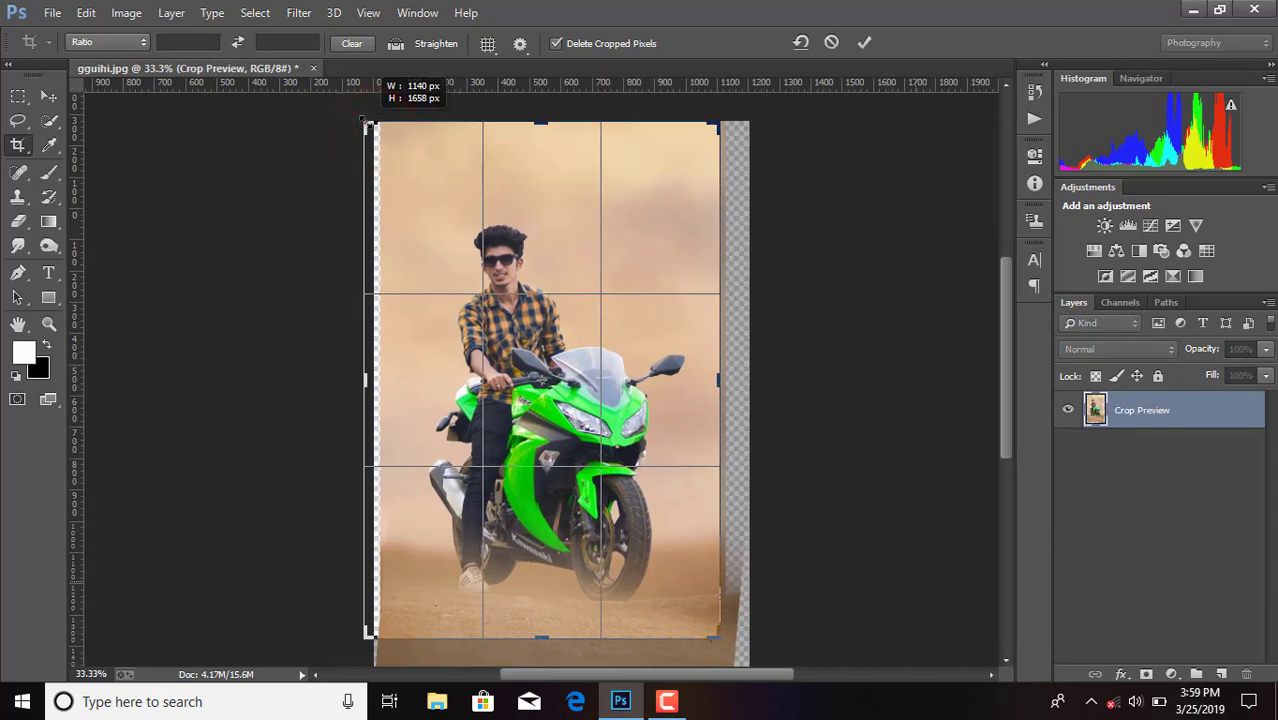
drag(716, 126, 734, 117)
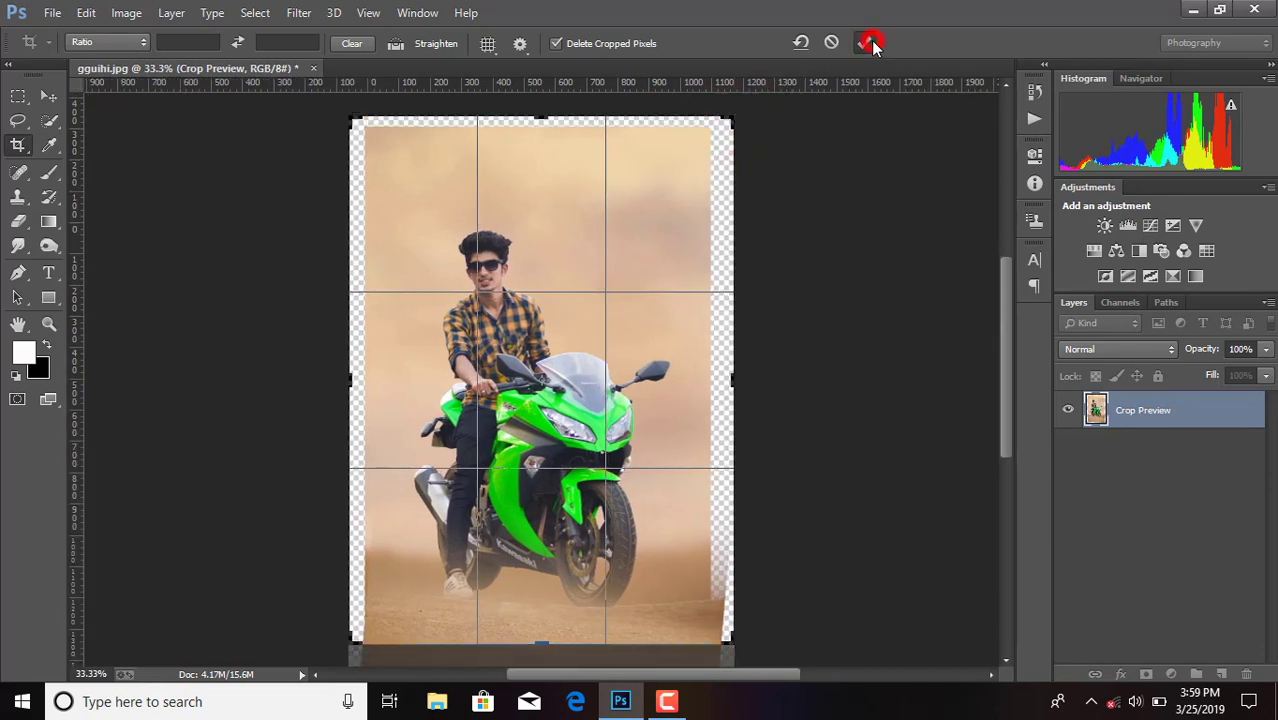
click(871, 42)
click(1155, 489)
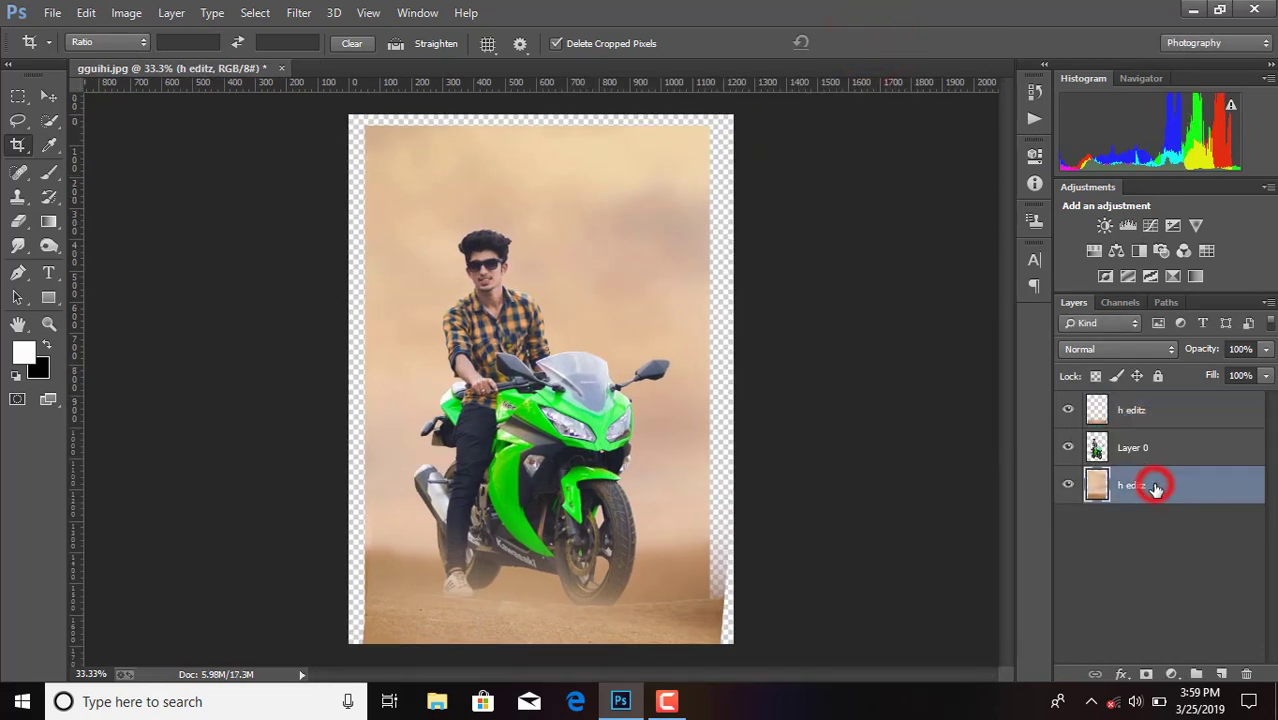
Step: Free-transform the beige backdrop to about 114% × 109% so it covers the whole canvas
key(ctrl+t)
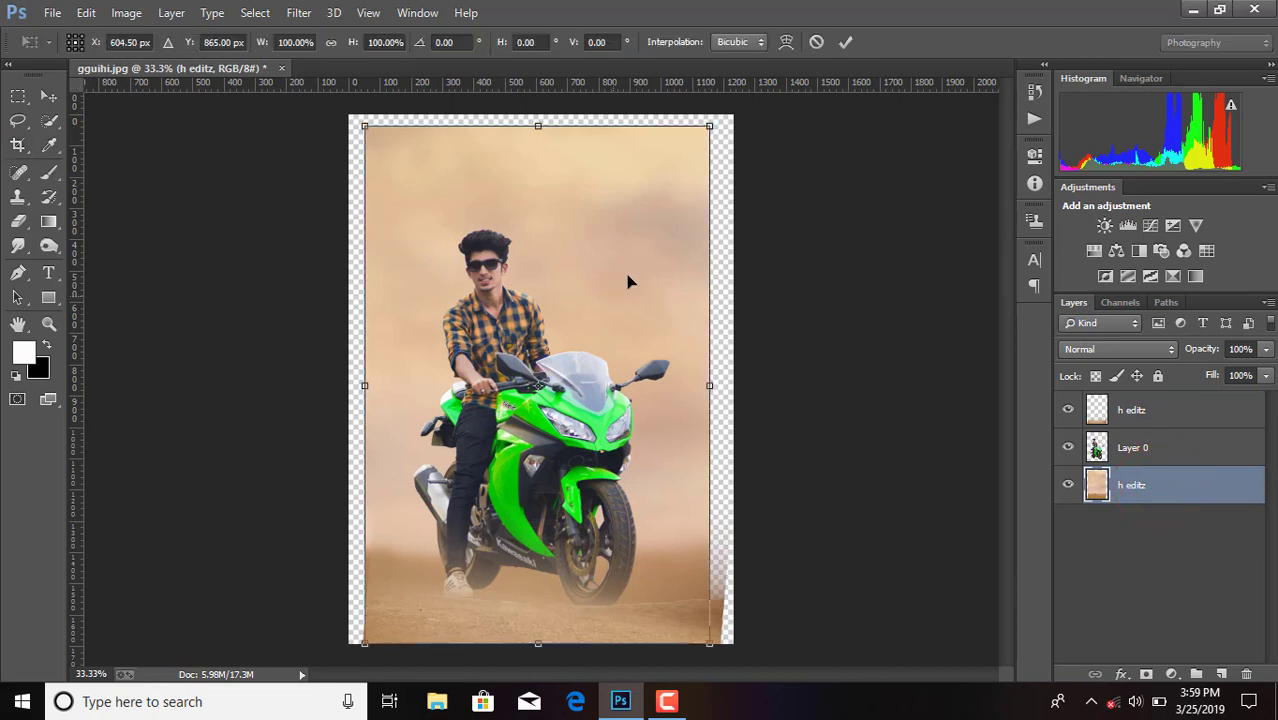
drag(709, 128, 751, 104)
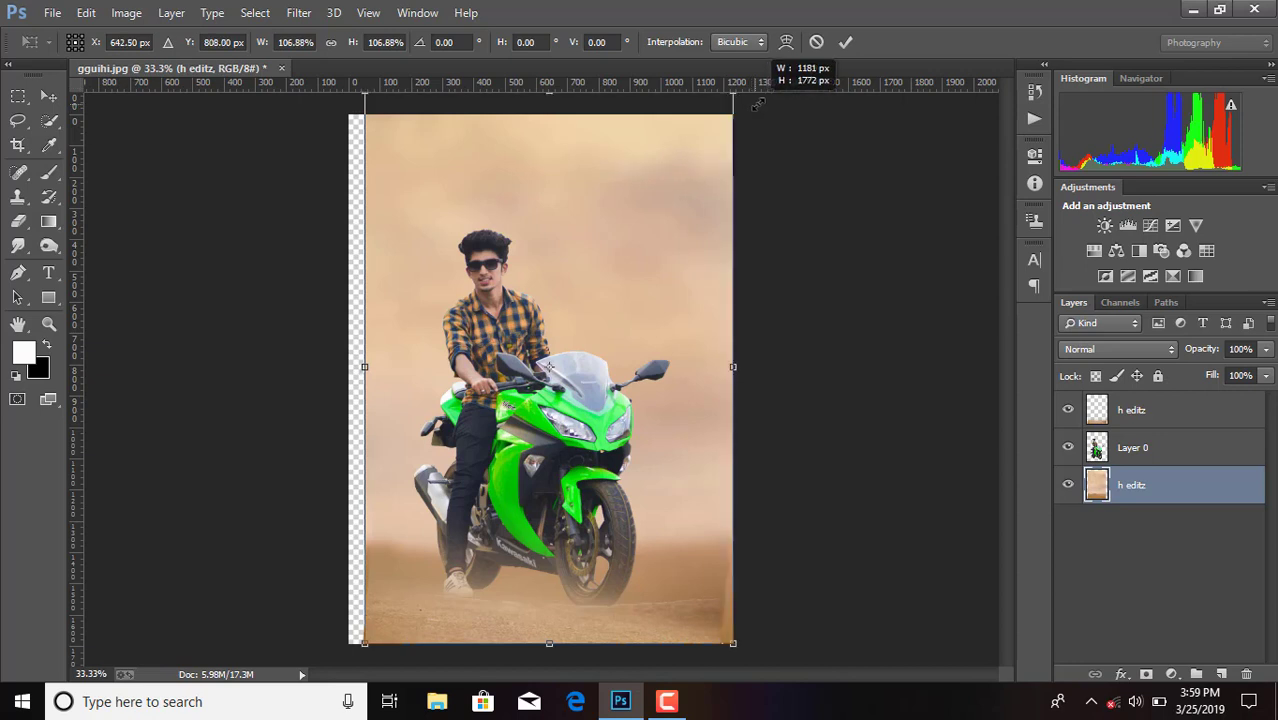
drag(751, 104, 755, 90)
drag(679, 195, 680, 226)
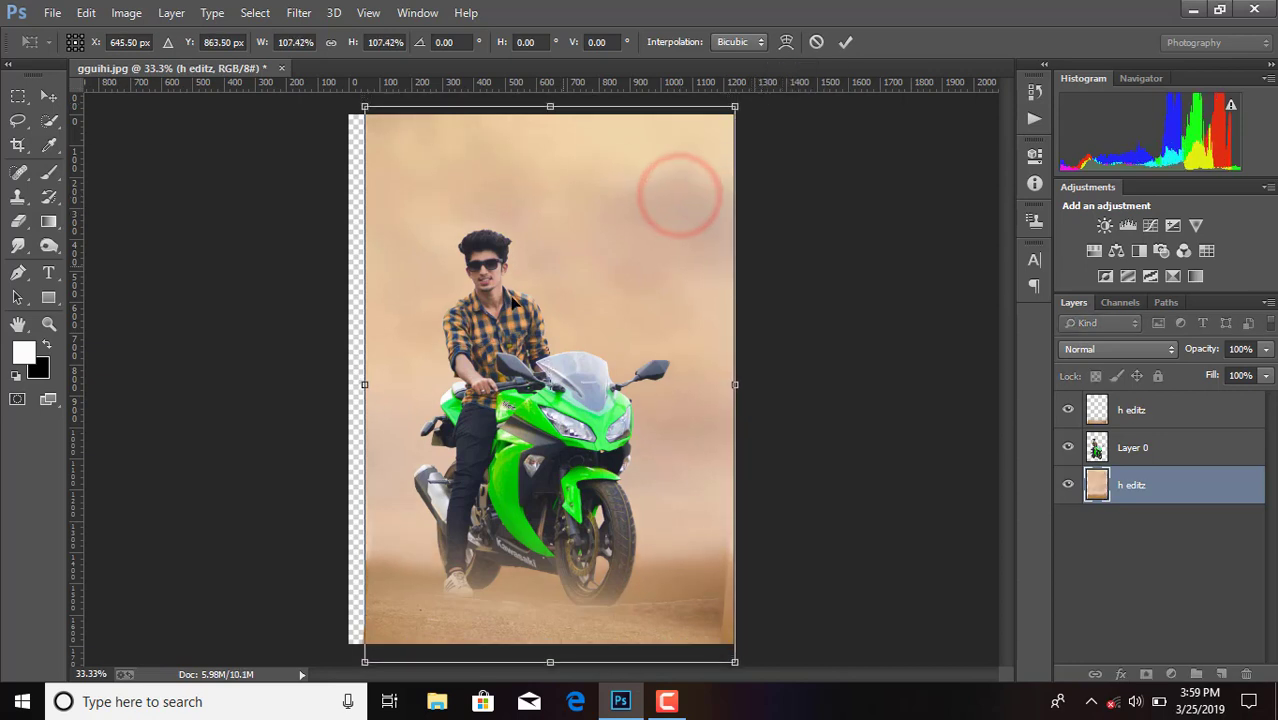
drag(367, 384, 349, 384)
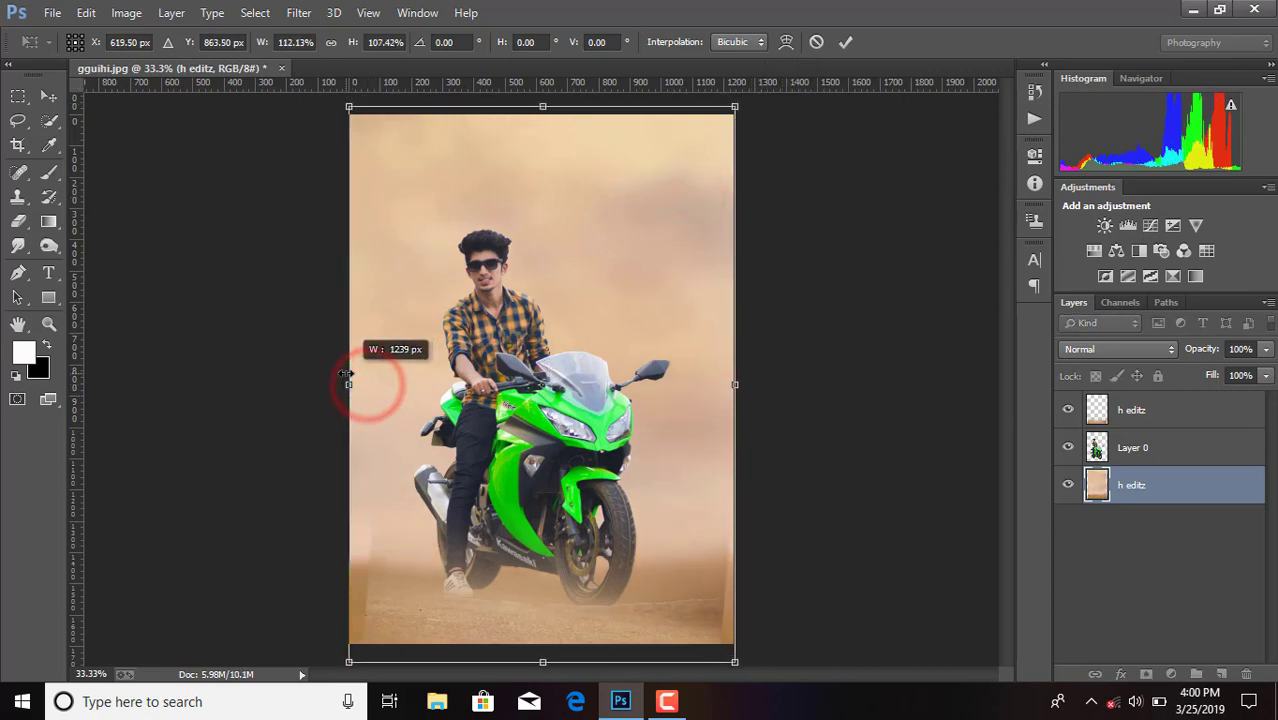
drag(349, 108, 344, 100)
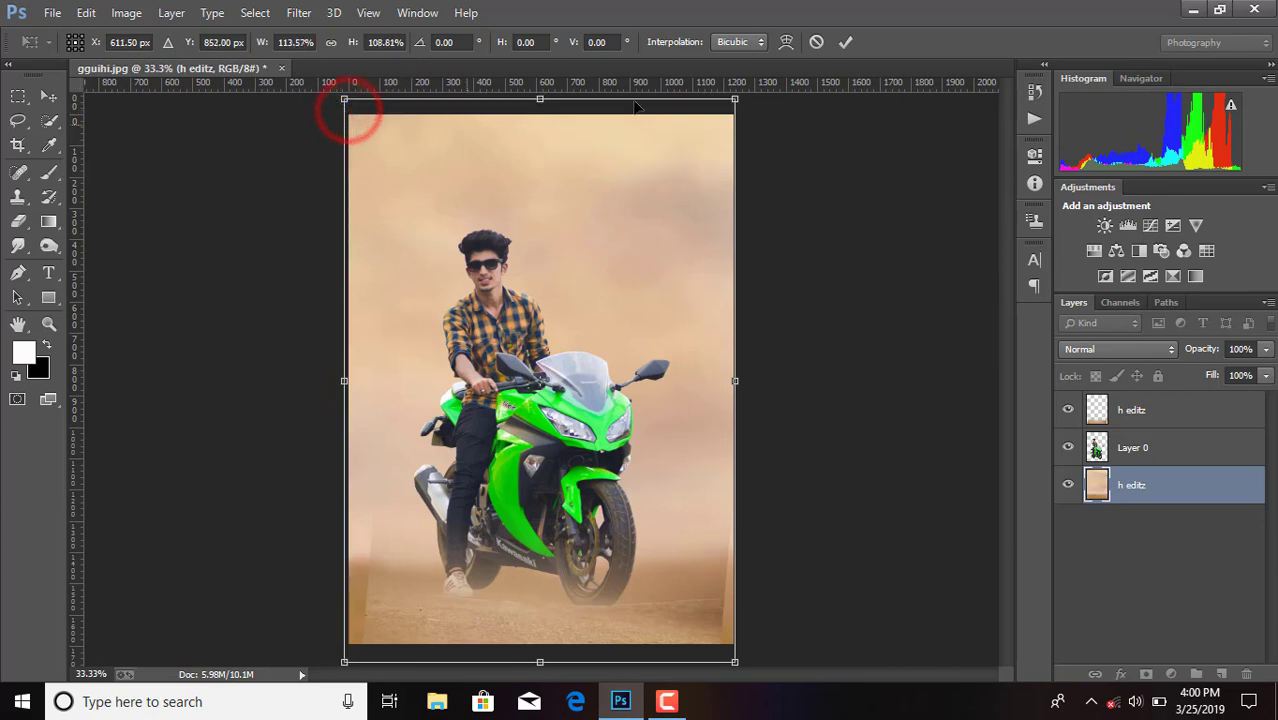
click(848, 44)
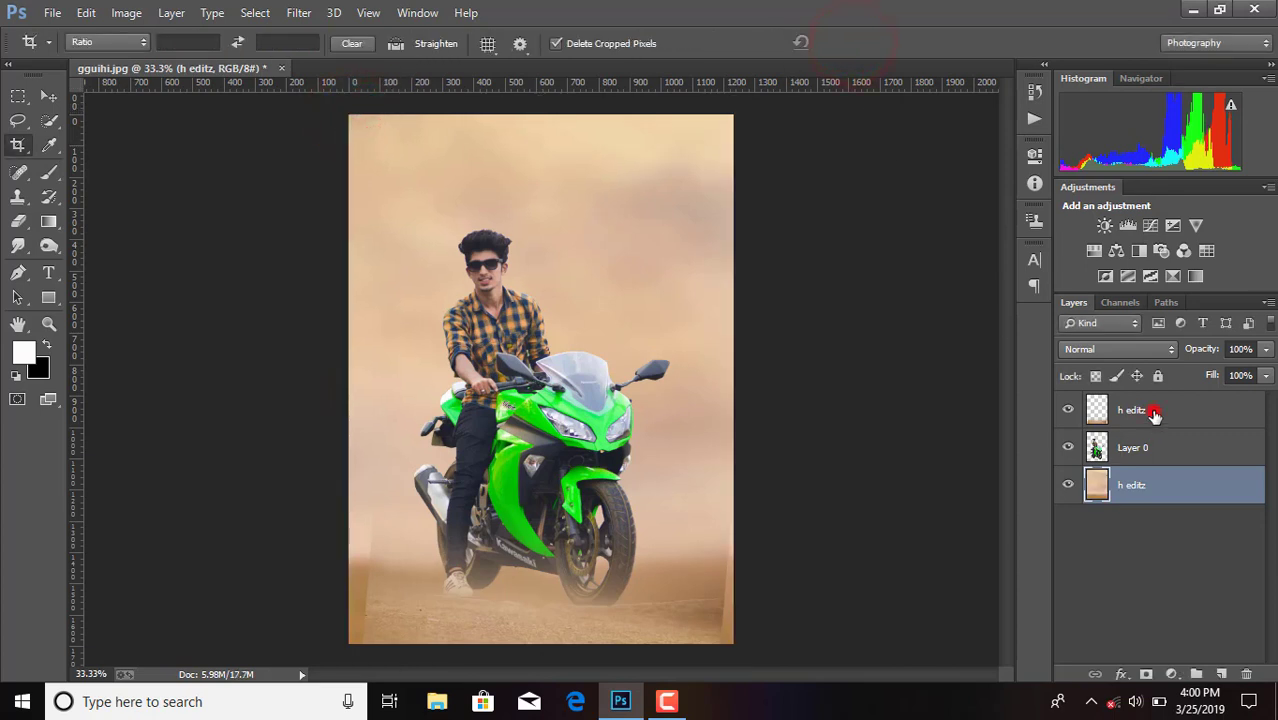
Step: Select the top h editz dust layer and scale it up to about 114%
click(1154, 412)
key(ctrl+t)
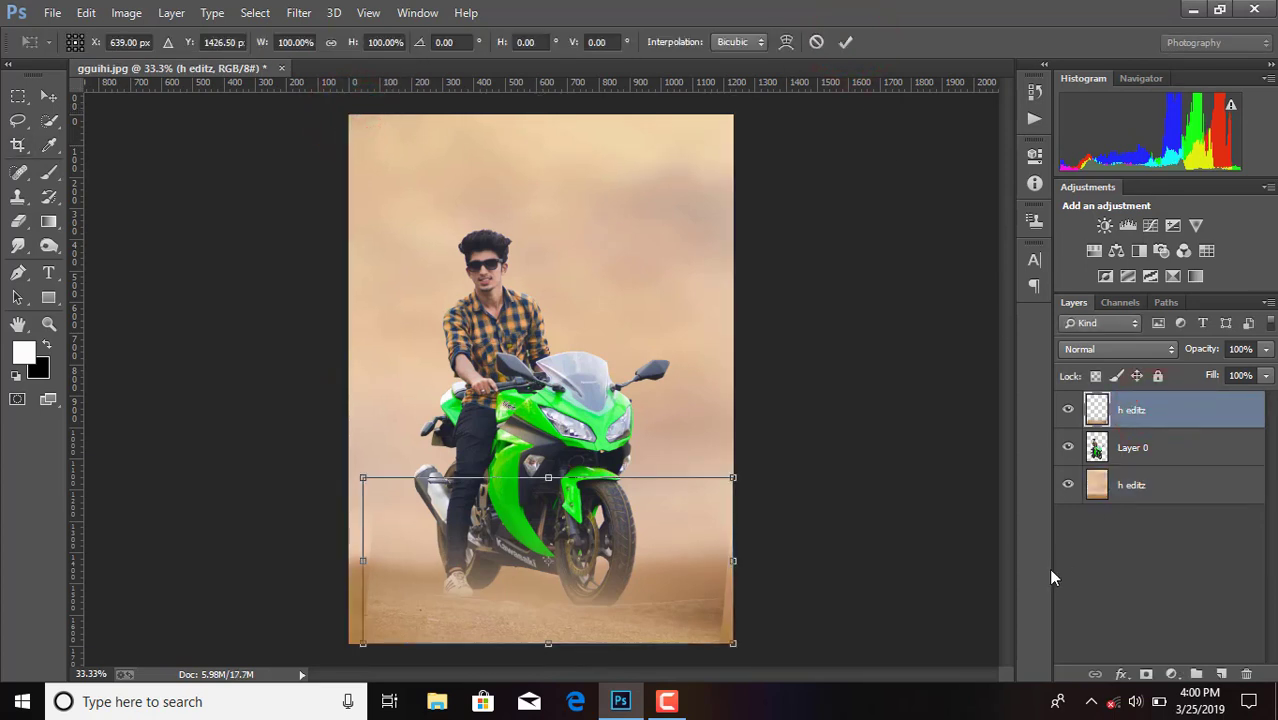
drag(364, 481, 342, 467)
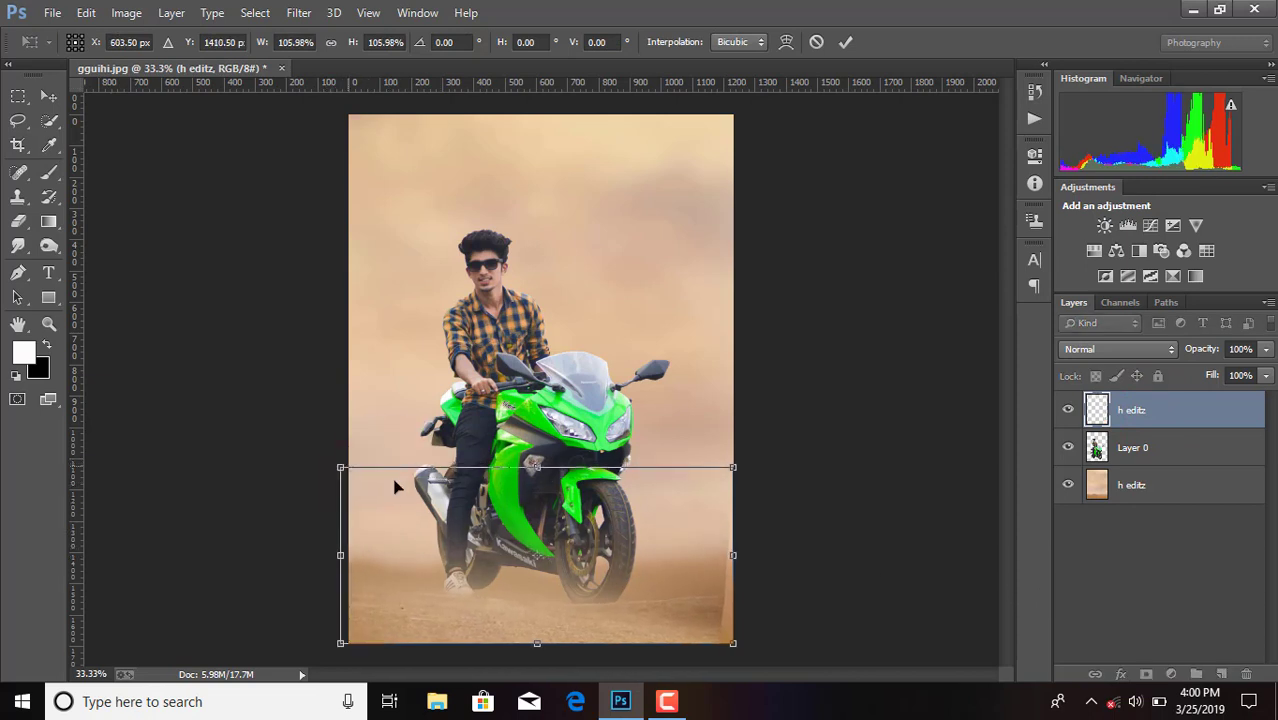
drag(735, 468, 764, 453)
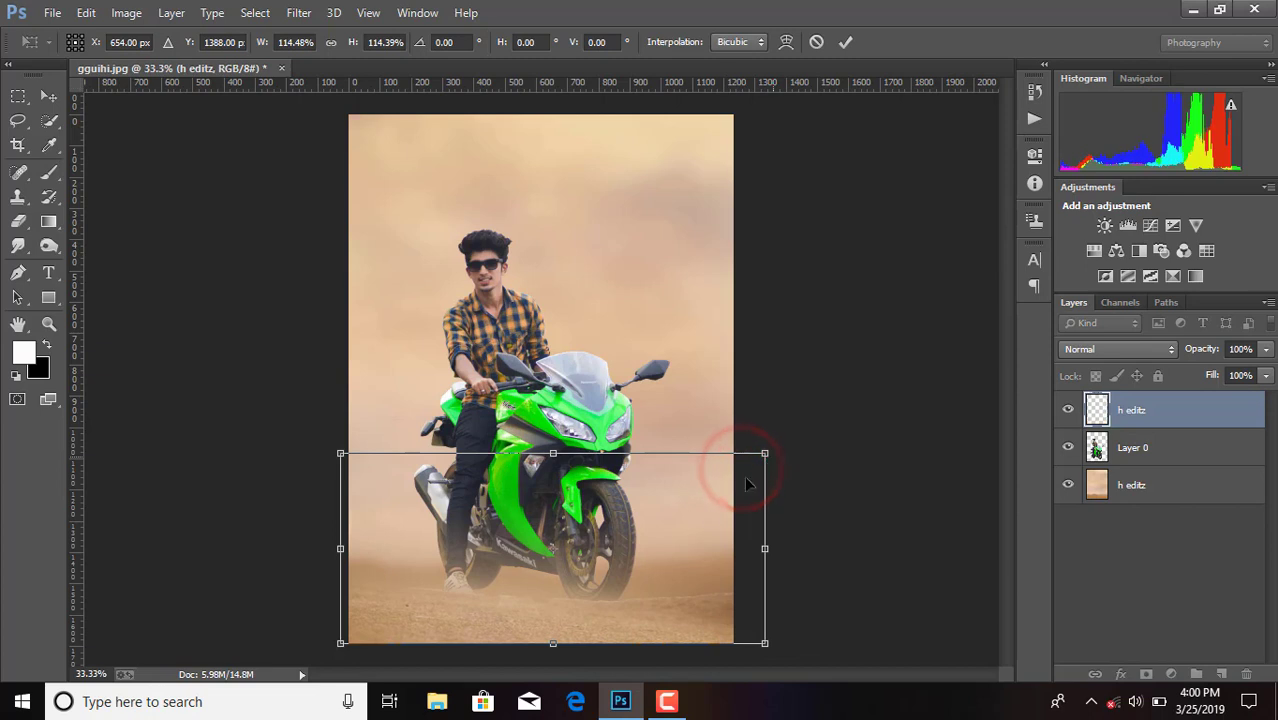
drag(696, 522, 697, 529)
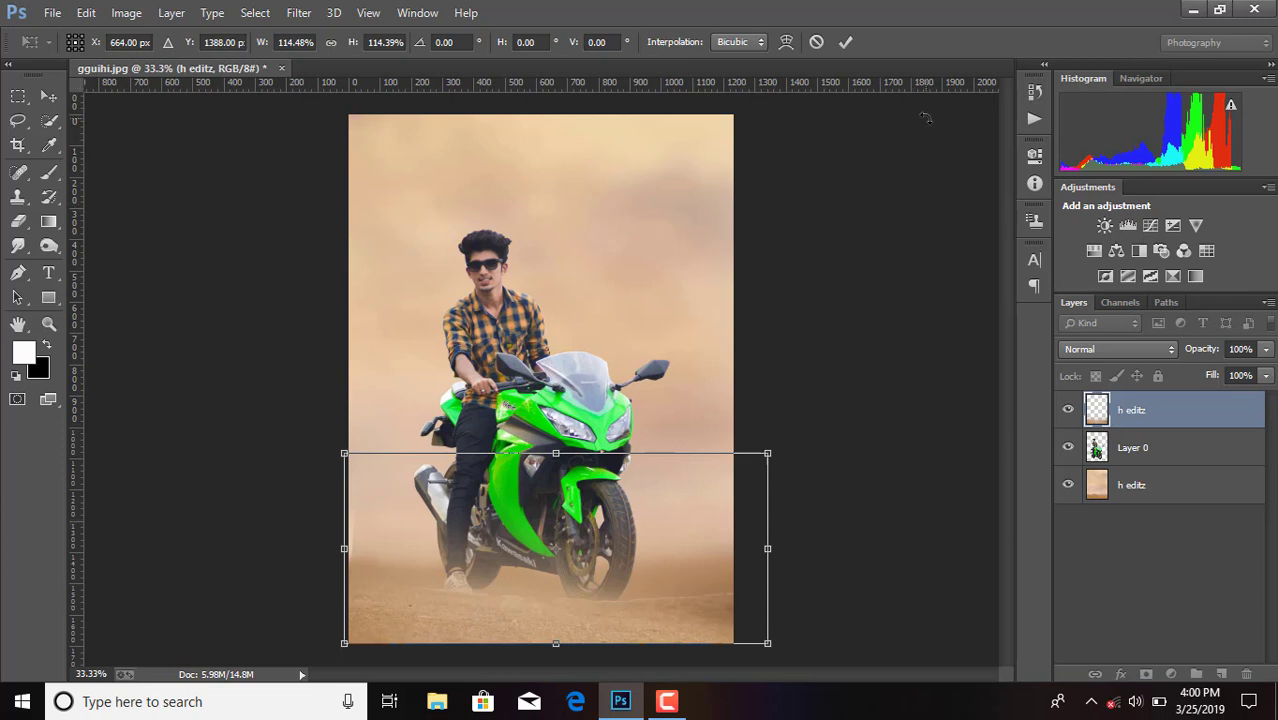
key(Down)
key(Down)
key(Down)
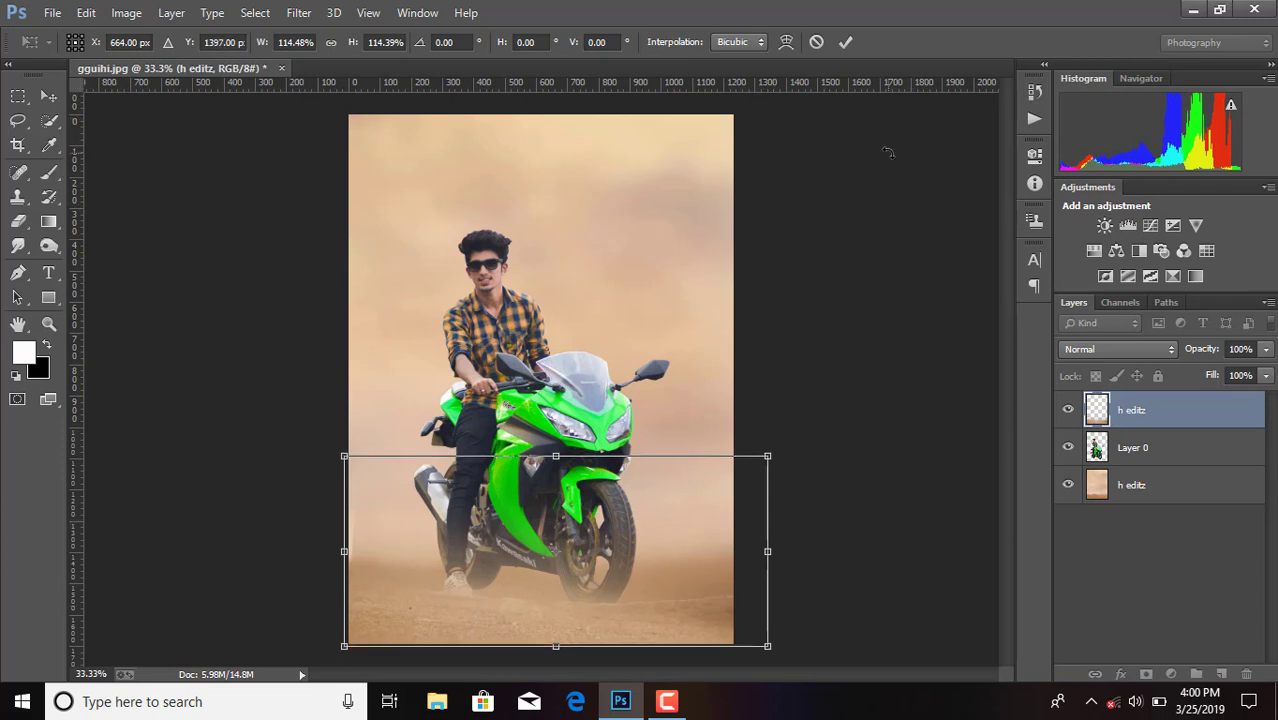
Step: Tilt the dust layer 0.81°, nudge it into place along the bottom, and commit
drag(880, 485, 882, 499)
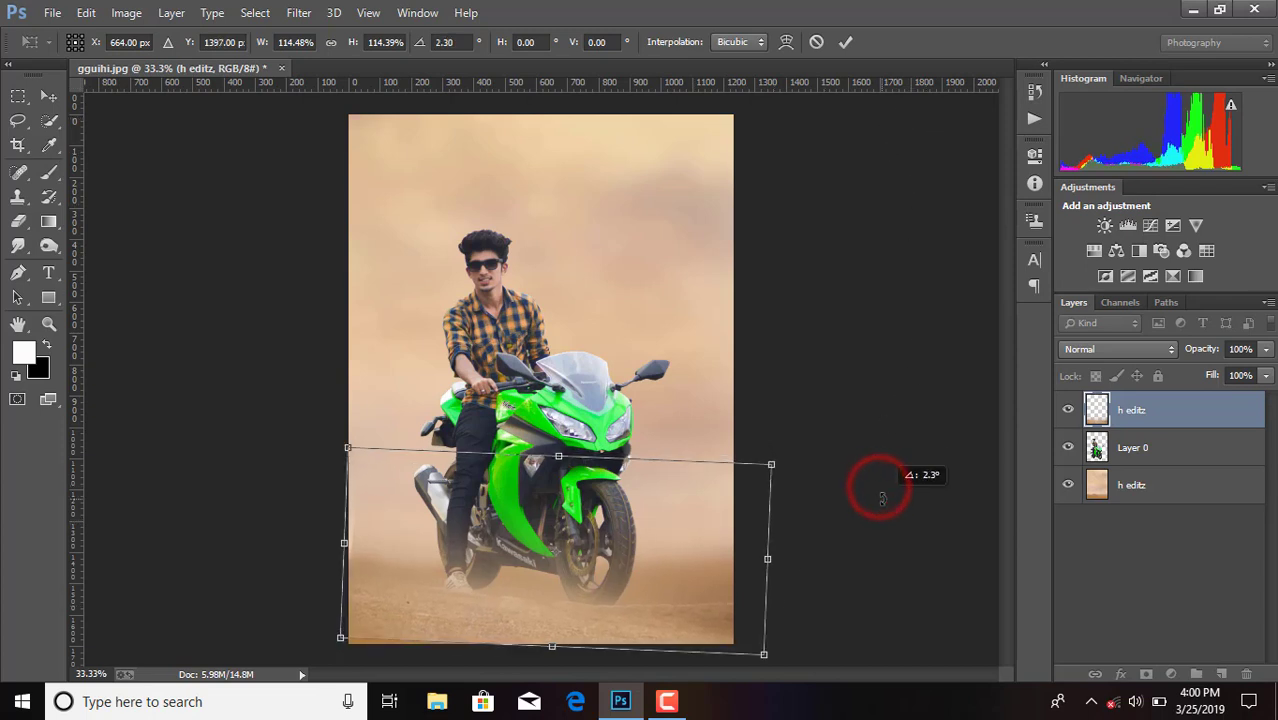
key(Down)
key(Down)
key(Down)
key(Down)
key(Down)
key(Down)
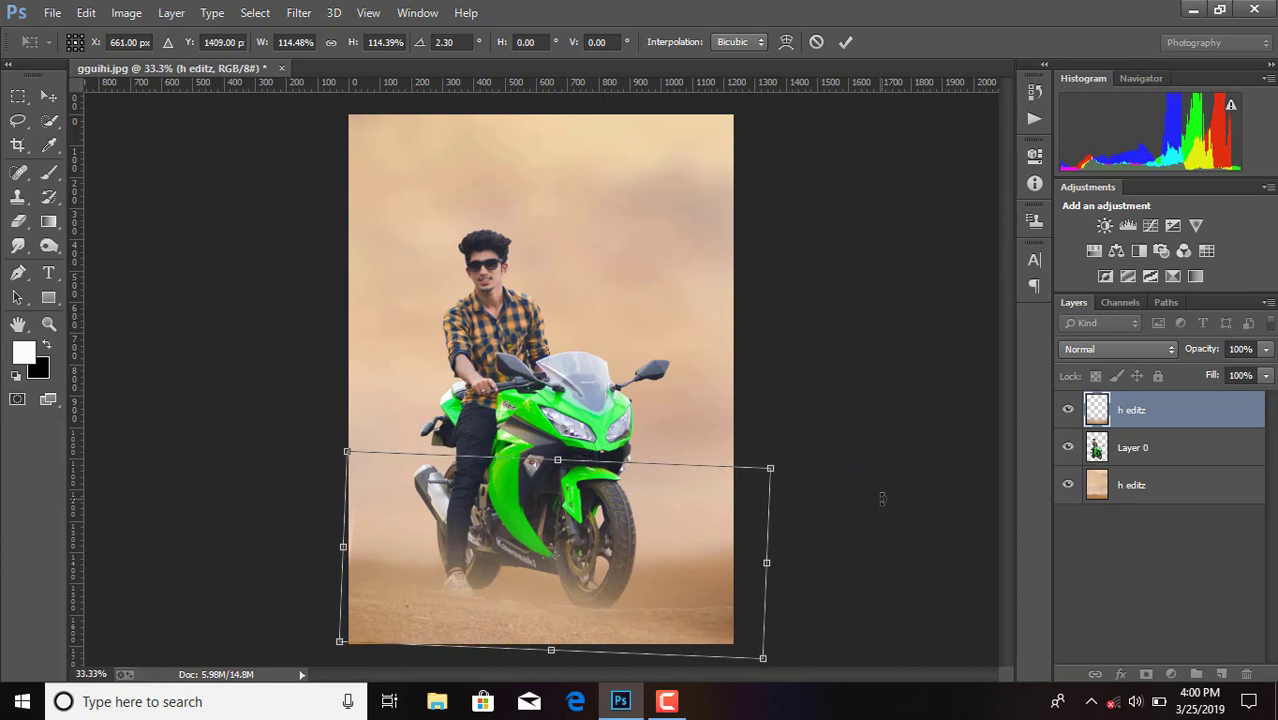
key(Down)
key(Down)
key(Down)
drag(882, 499, 880, 484)
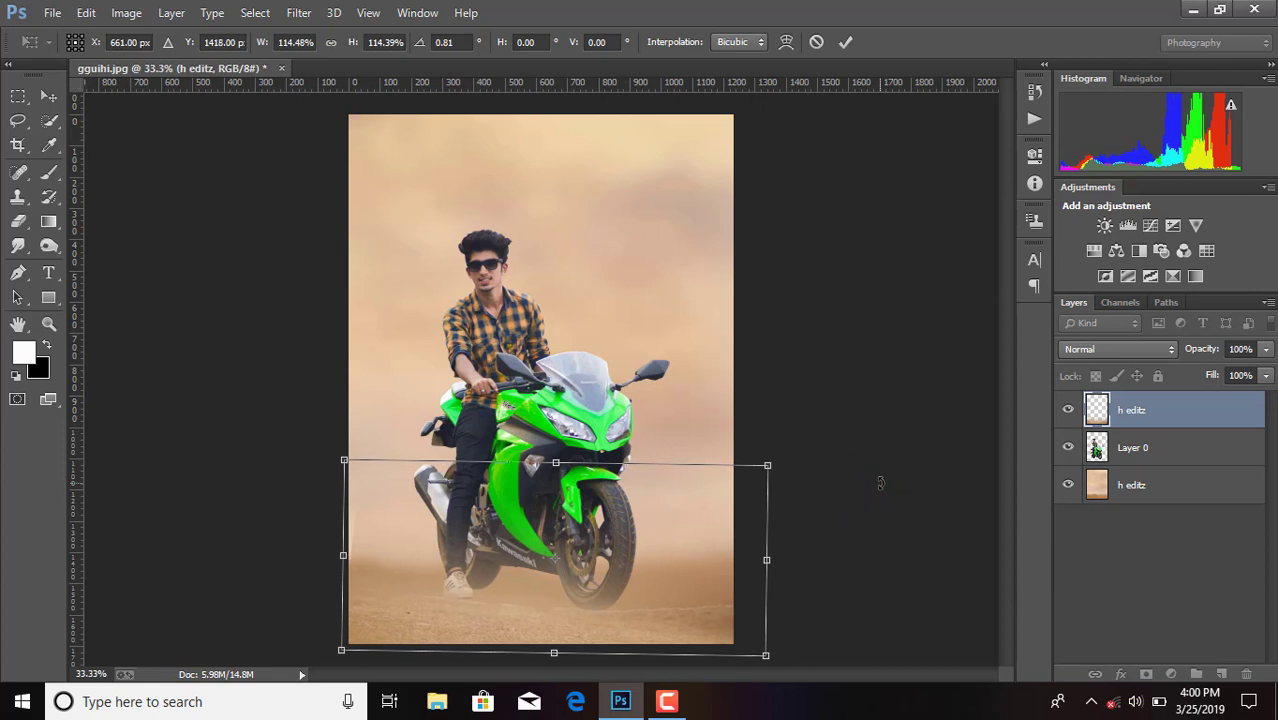
key(Up)
key(Up)
key(Up)
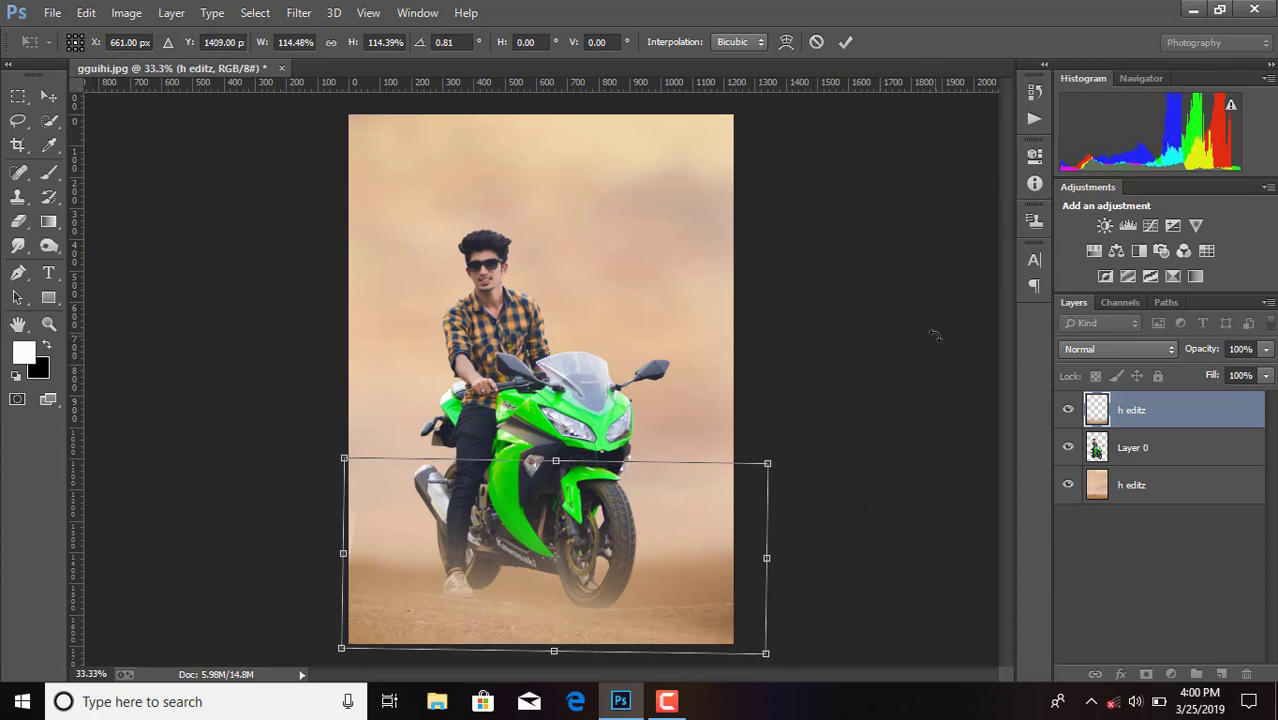
key(Up)
key(Up)
key(Up)
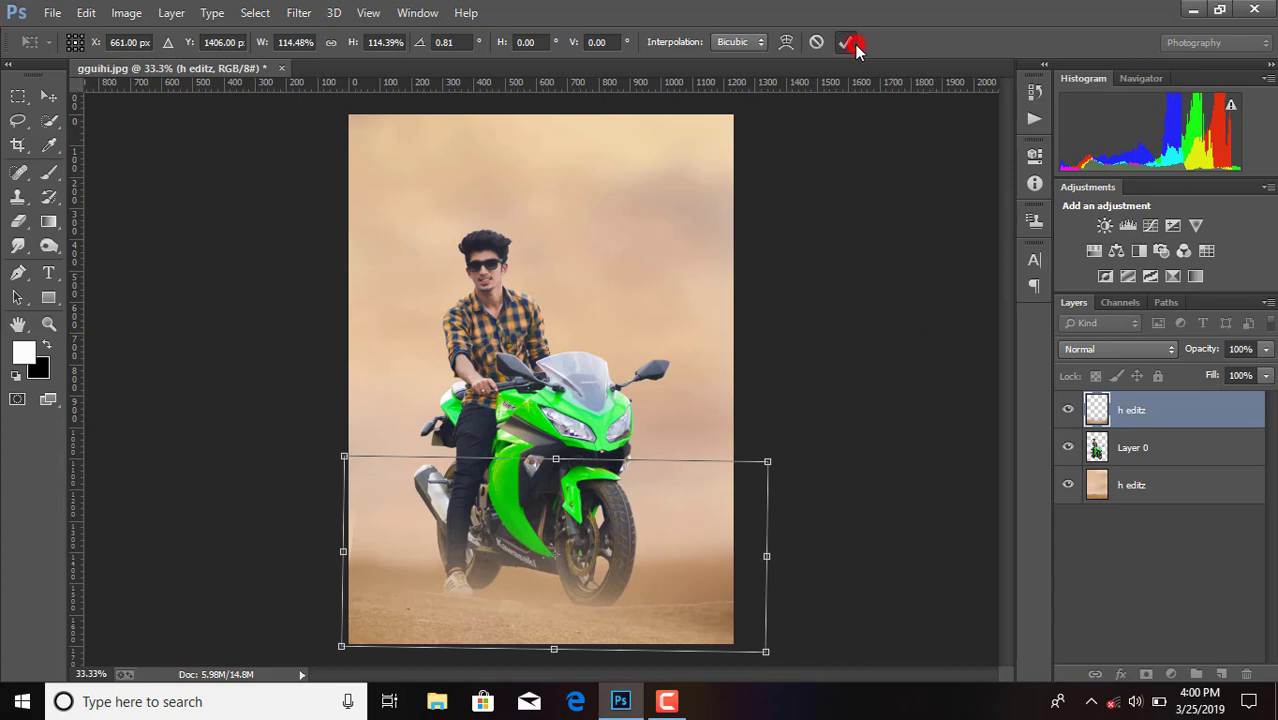
click(853, 44)
Step: Set the foreground to near-white fffcfd and paint a soft dab on a new layer above the backdrop
click(1183, 490)
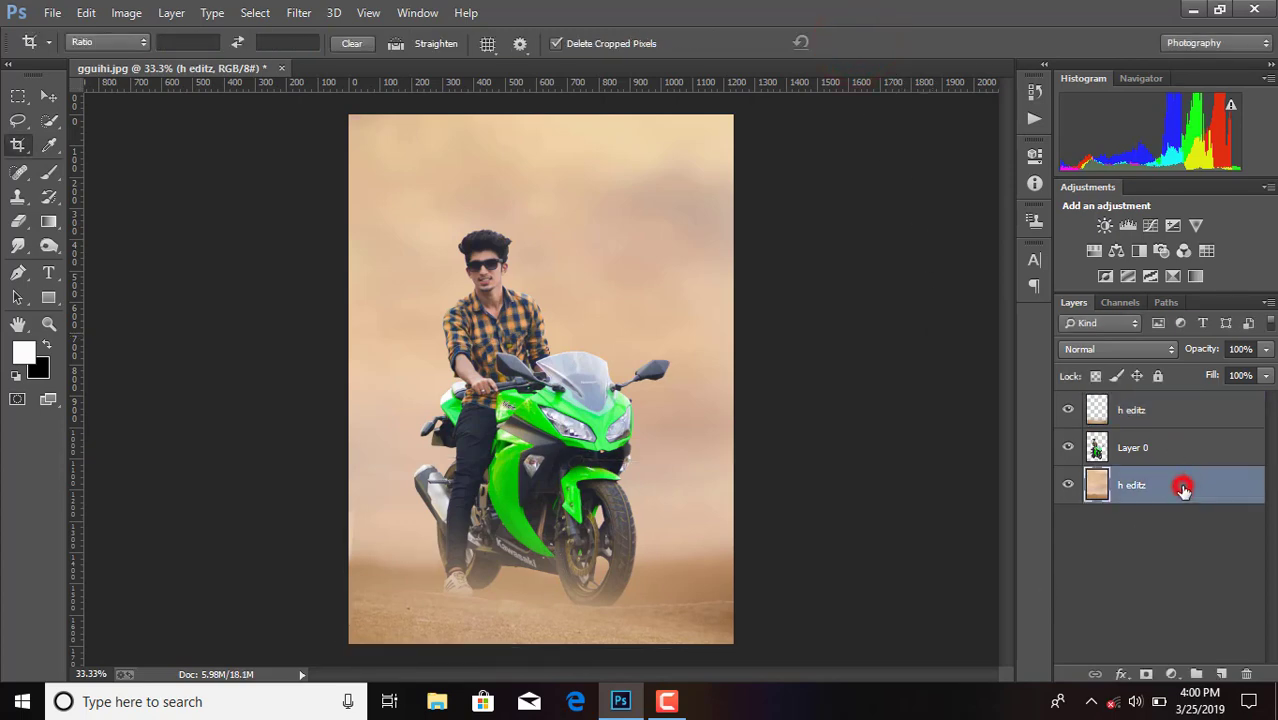
click(24, 349)
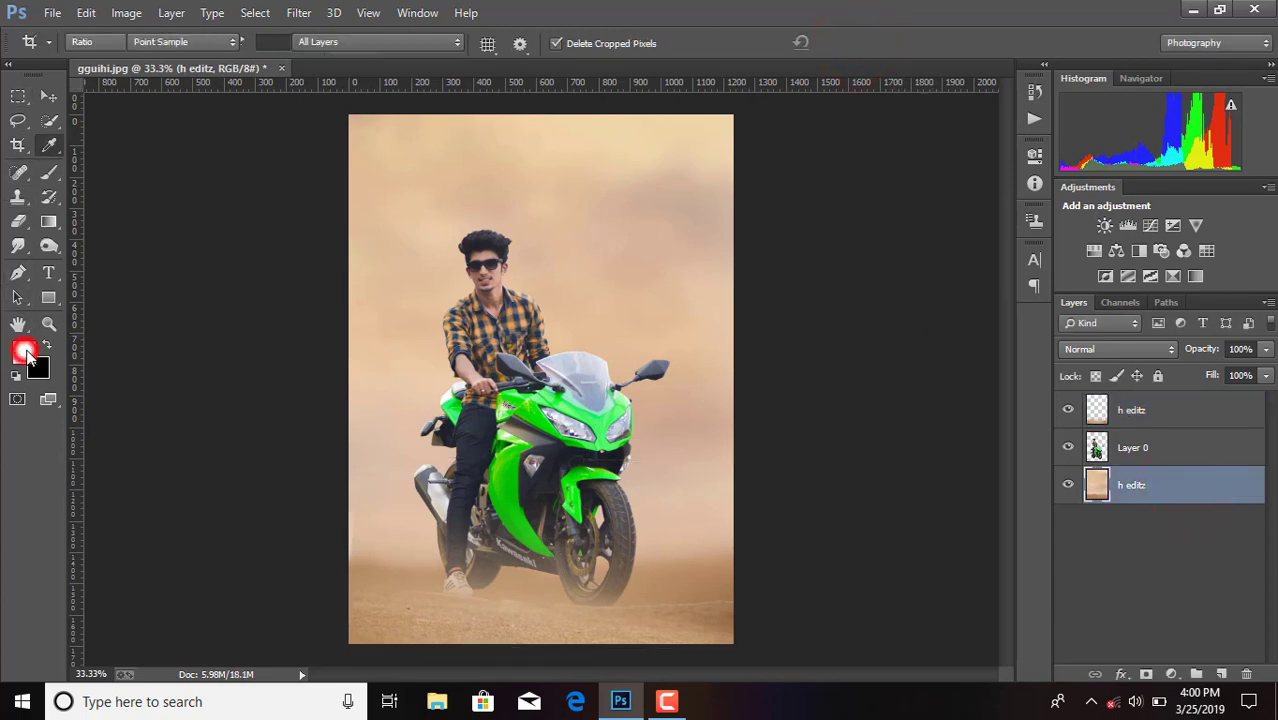
click(1140, 120)
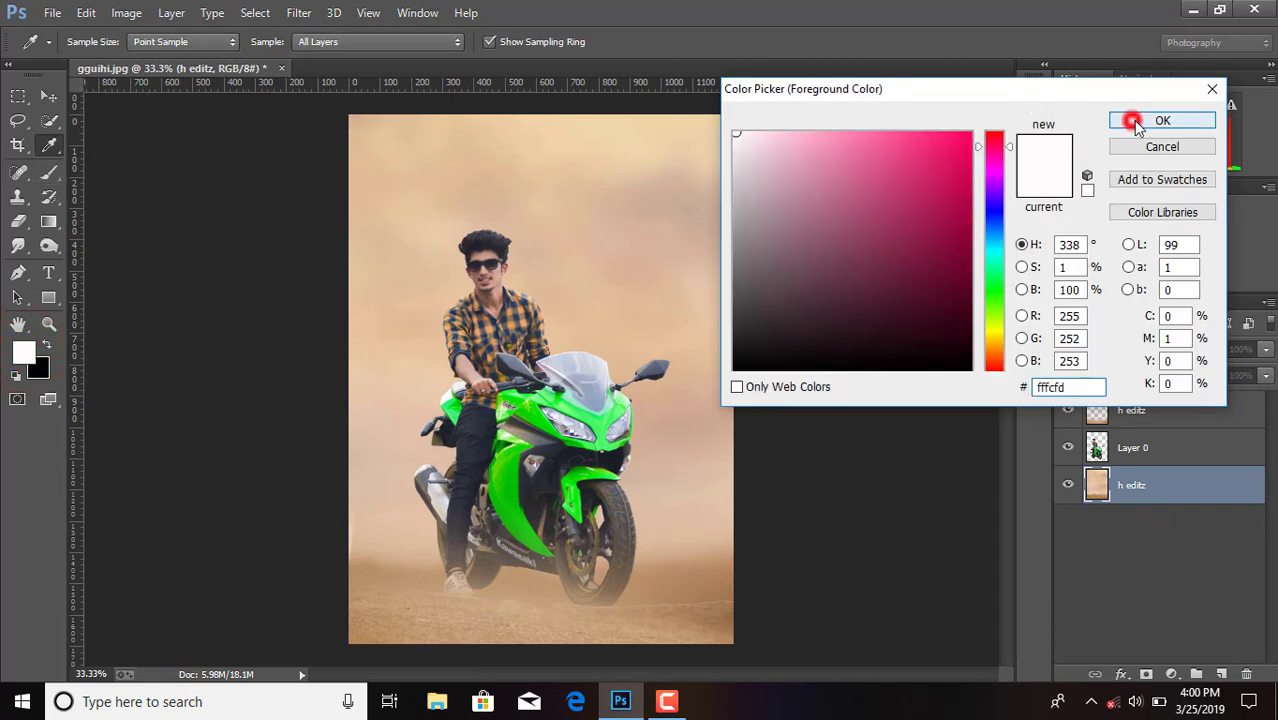
click(44, 170)
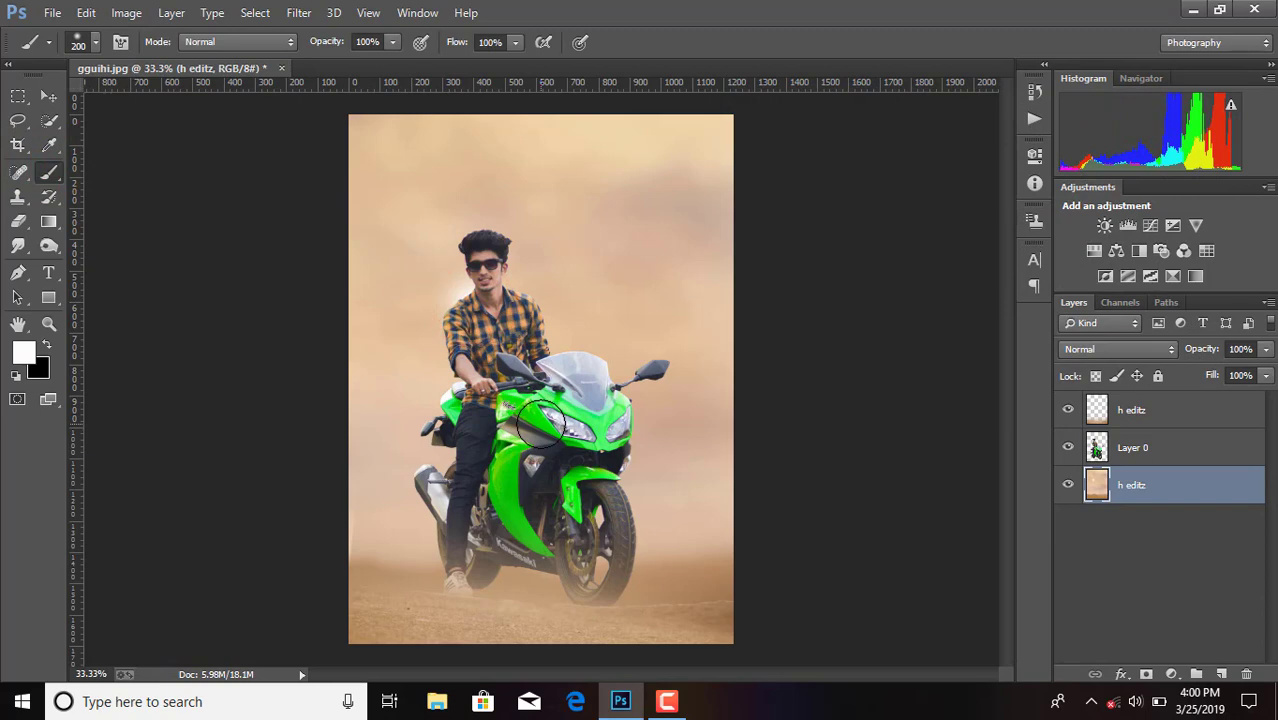
click(84, 12)
click(146, 44)
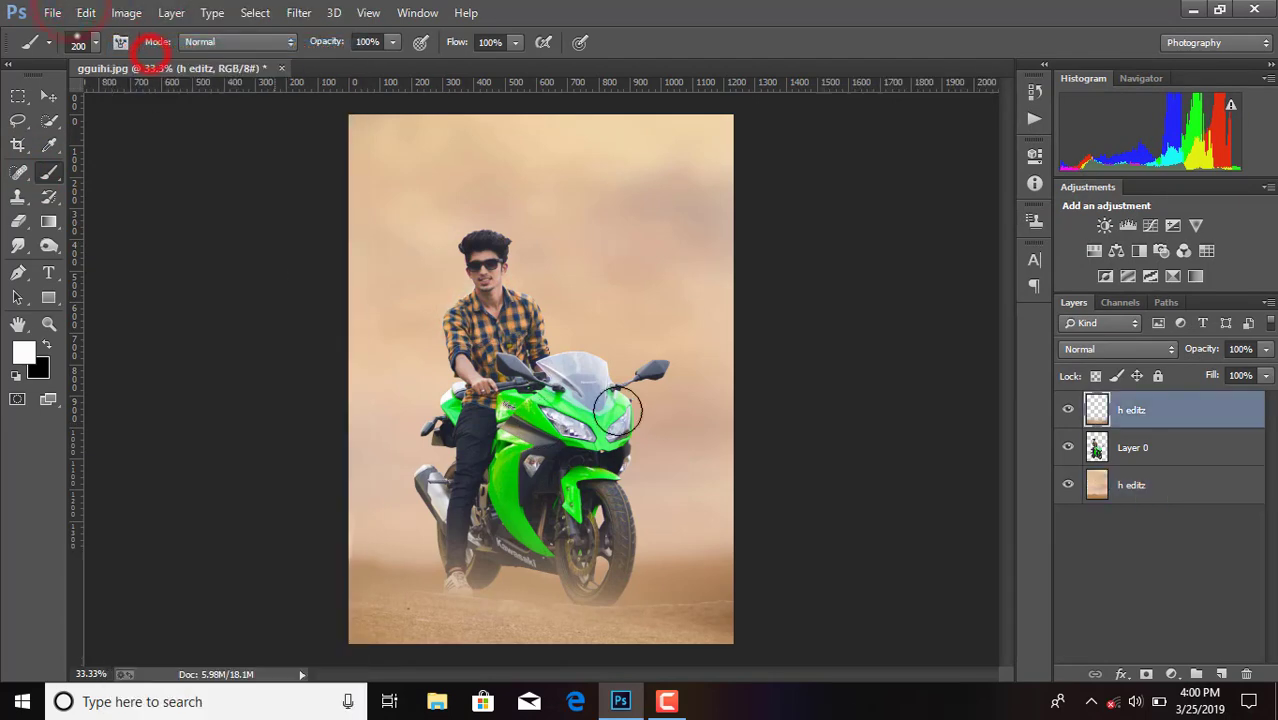
click(1140, 484)
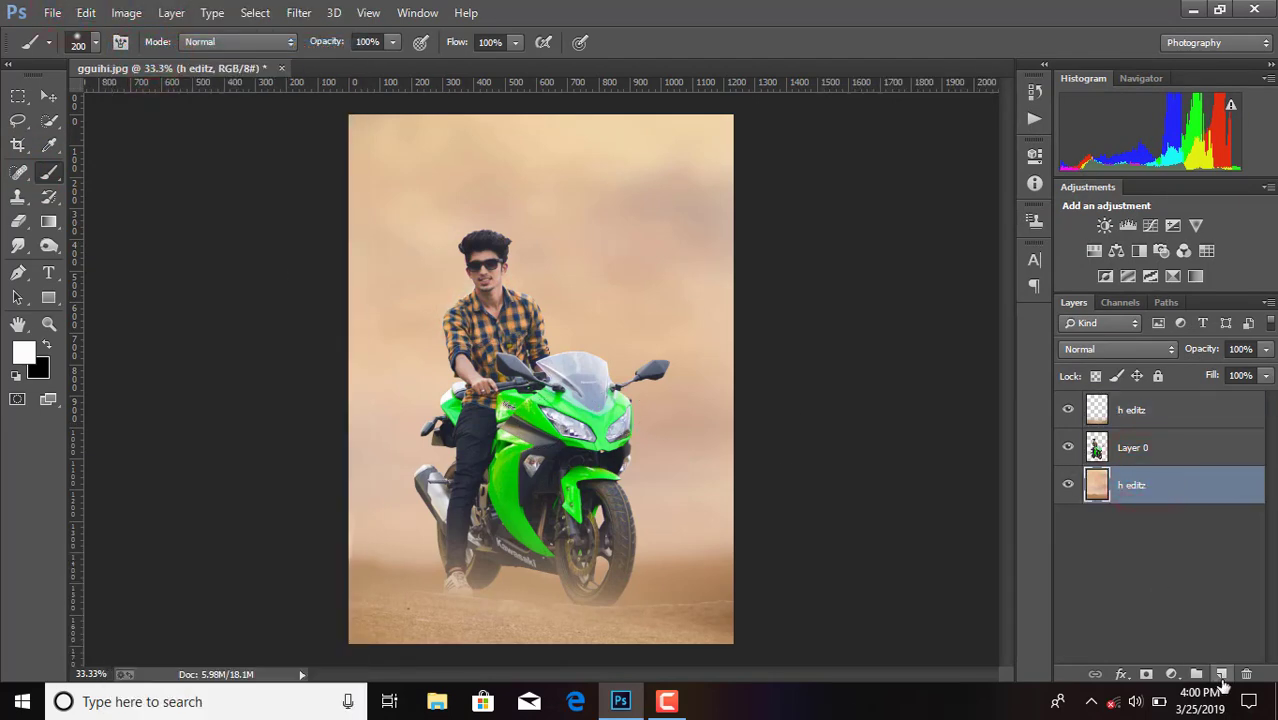
click(1221, 673)
click(545, 262)
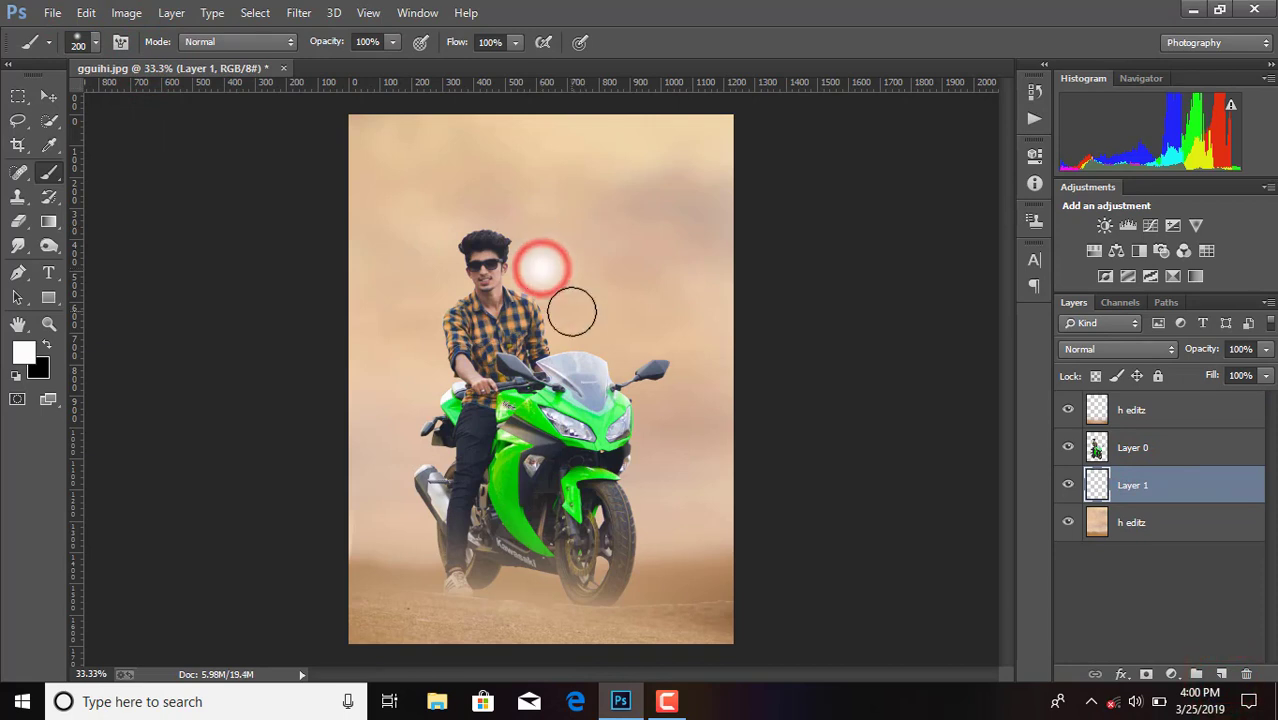
Step: Scale the white dab to about 636% so the glow covers the picture, and commit
key(ctrl+t)
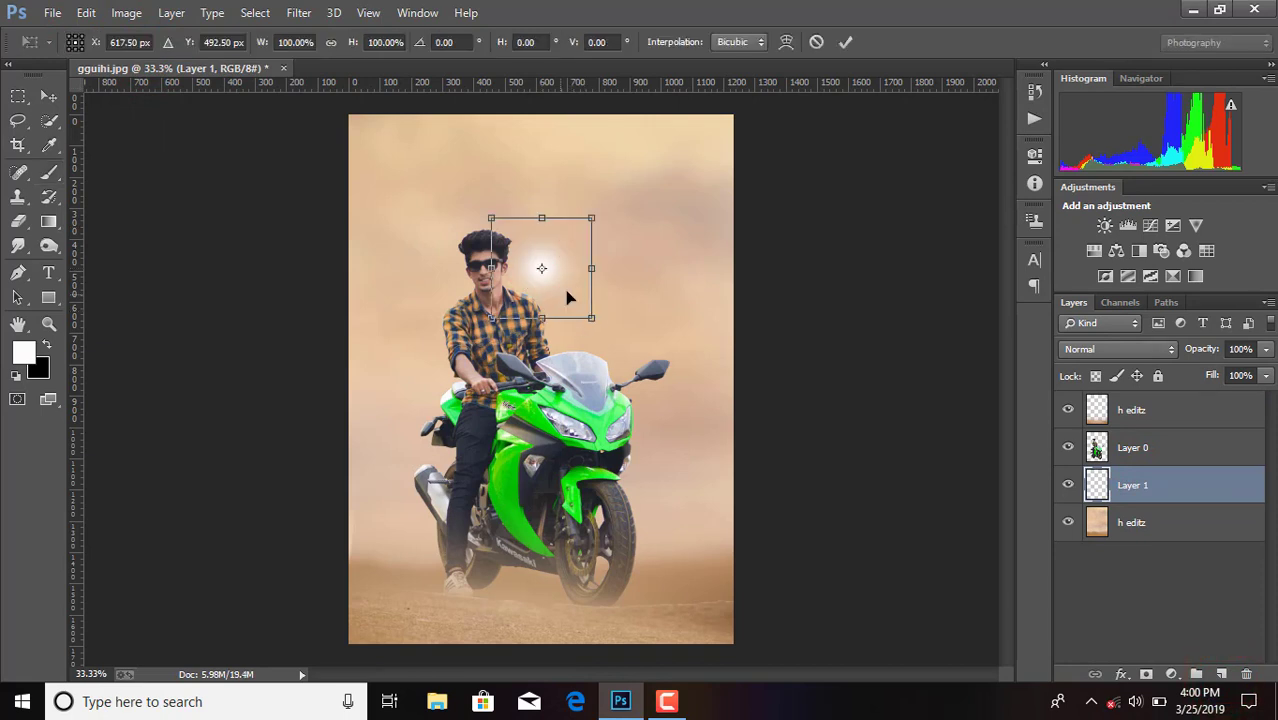
key(ctrl+minus)
key(ctrl+minus)
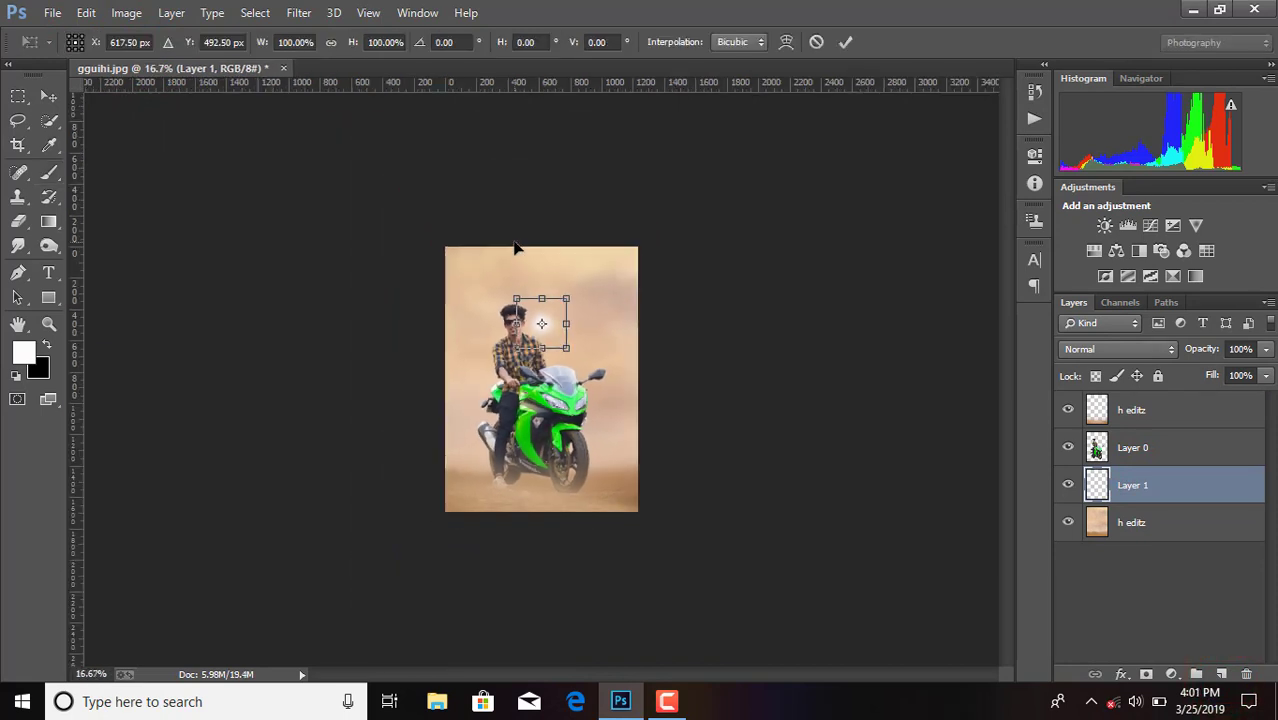
drag(512, 297, 464, 248)
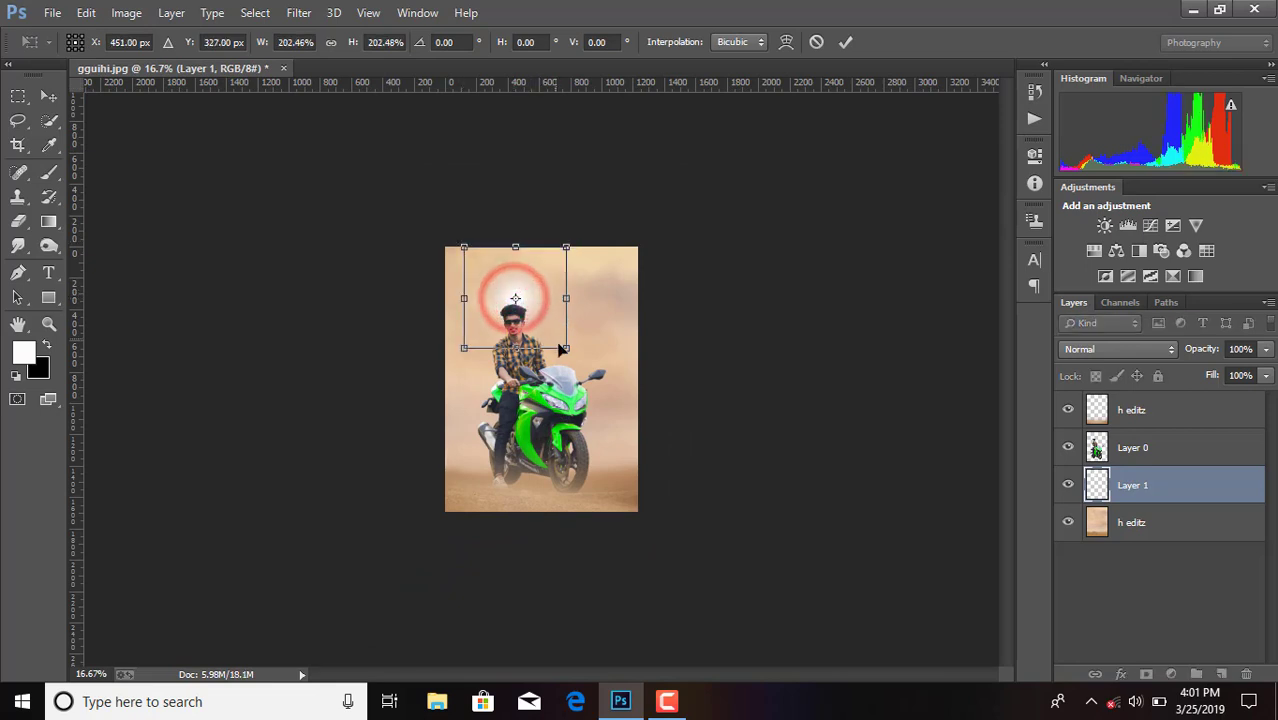
drag(566, 348, 718, 498)
drag(610, 443, 538, 410)
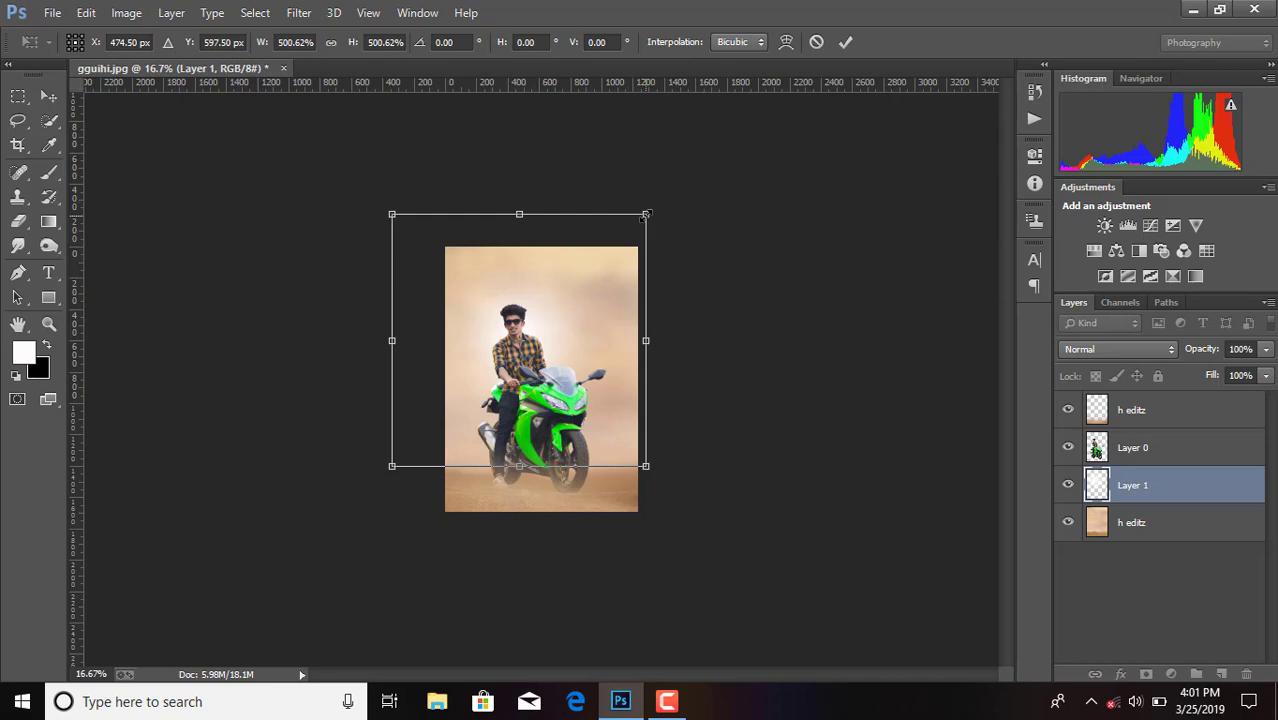
drag(646, 214, 679, 177)
drag(596, 314, 587, 363)
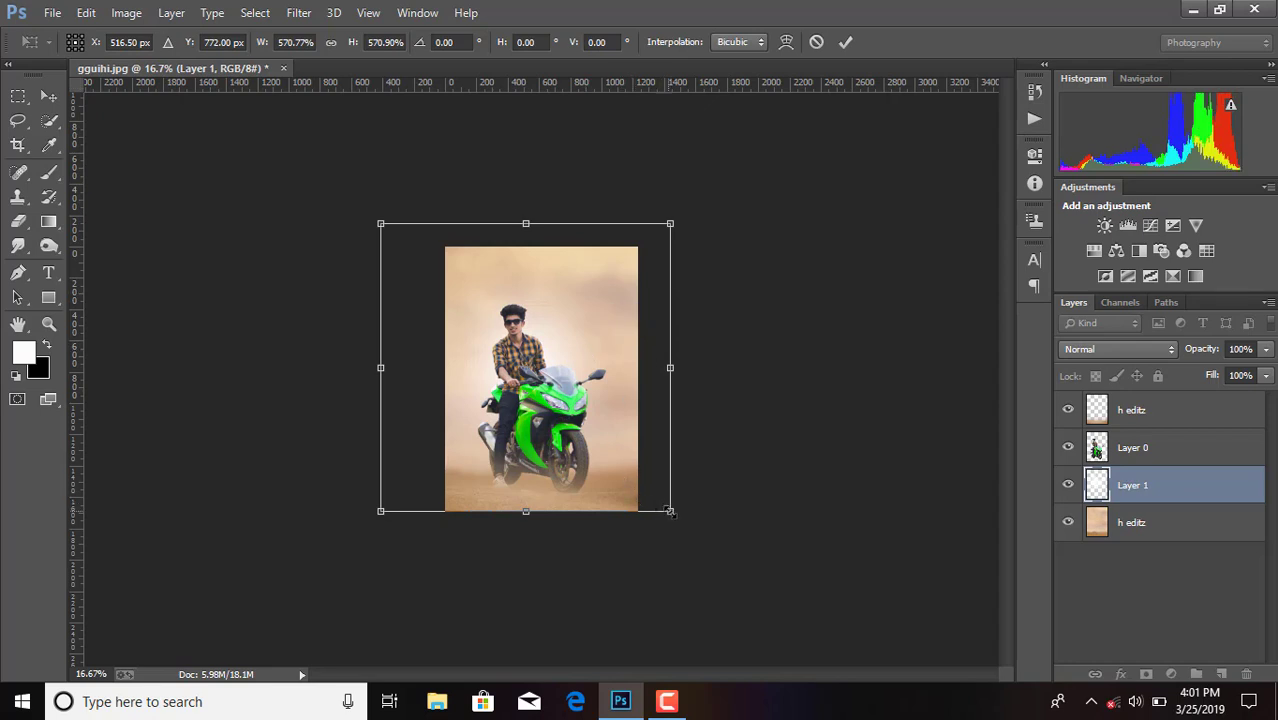
drag(670, 511, 703, 534)
drag(633, 471, 618, 457)
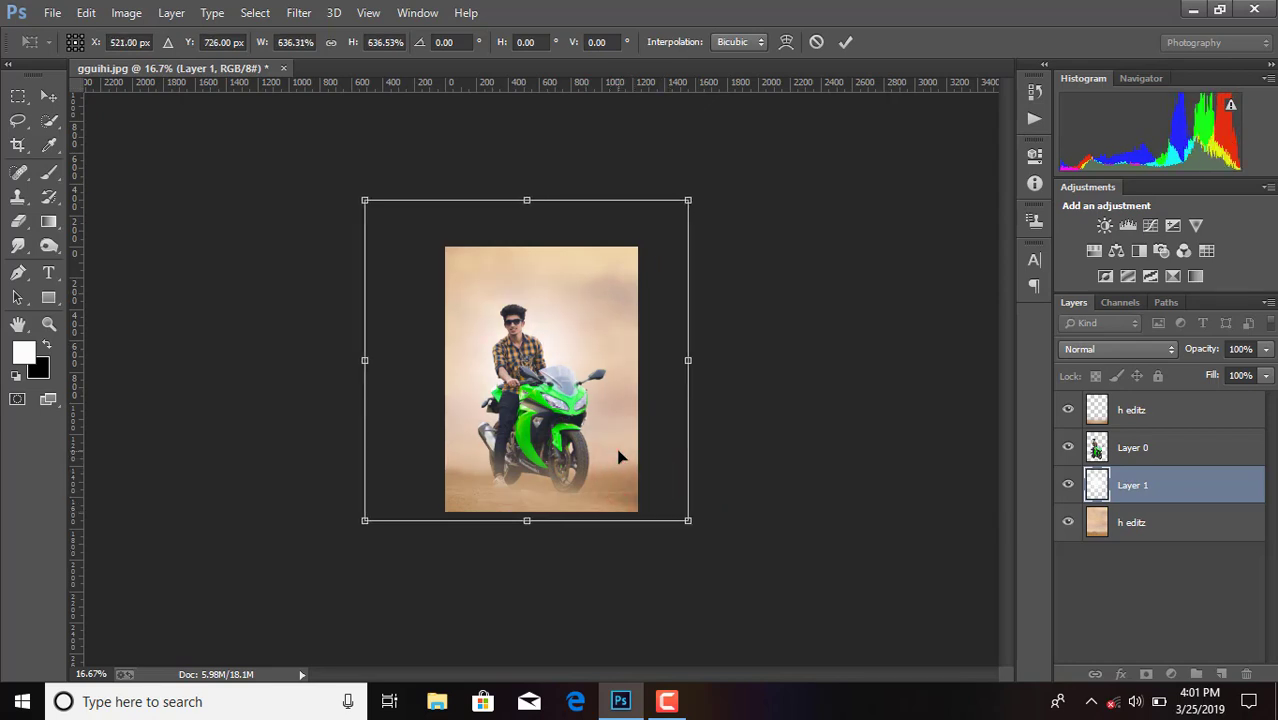
click(845, 42)
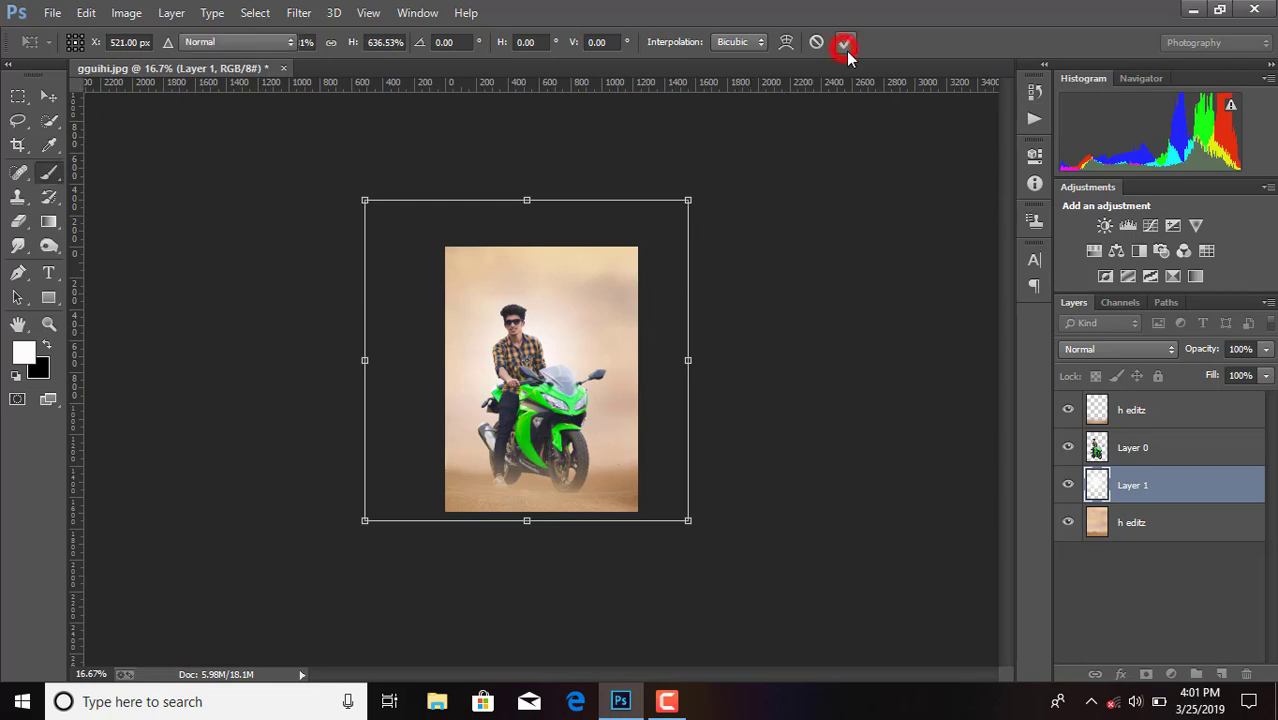
Step: Move Layer 0 lower in the layer stack and zoom in on the rider's head for smudging
key(ctrl+plus)
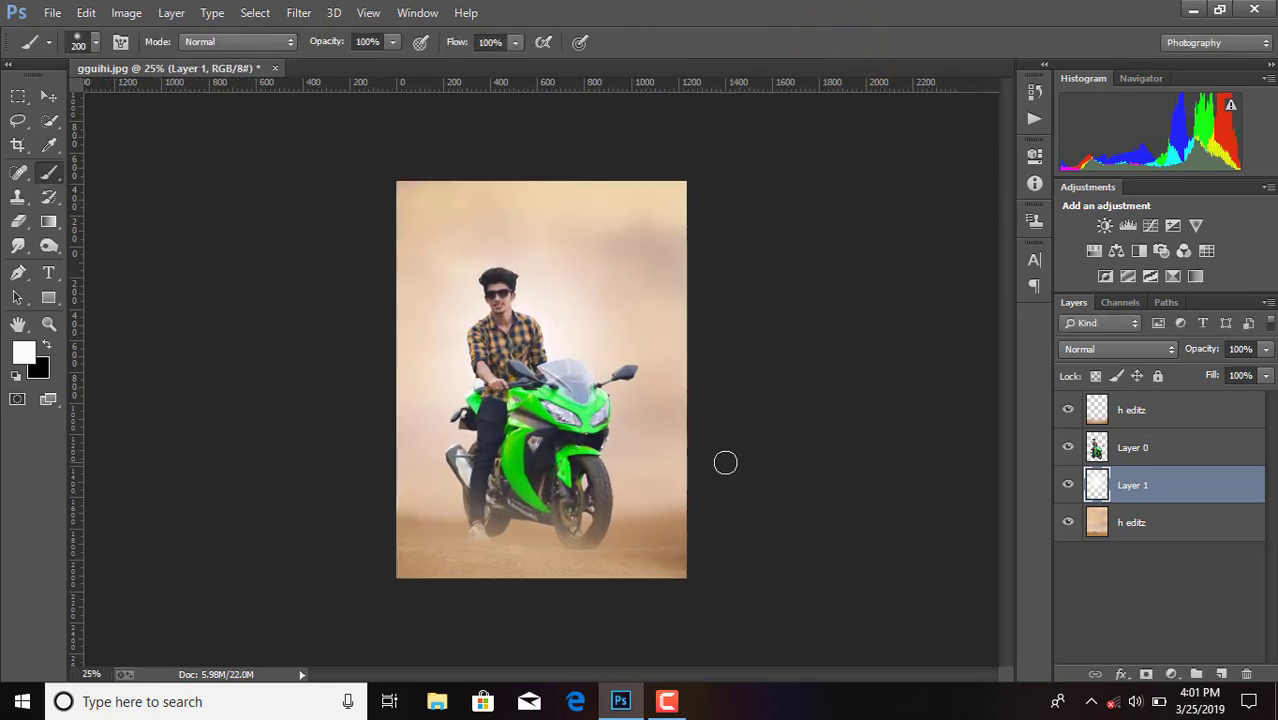
key(ctrl+plus)
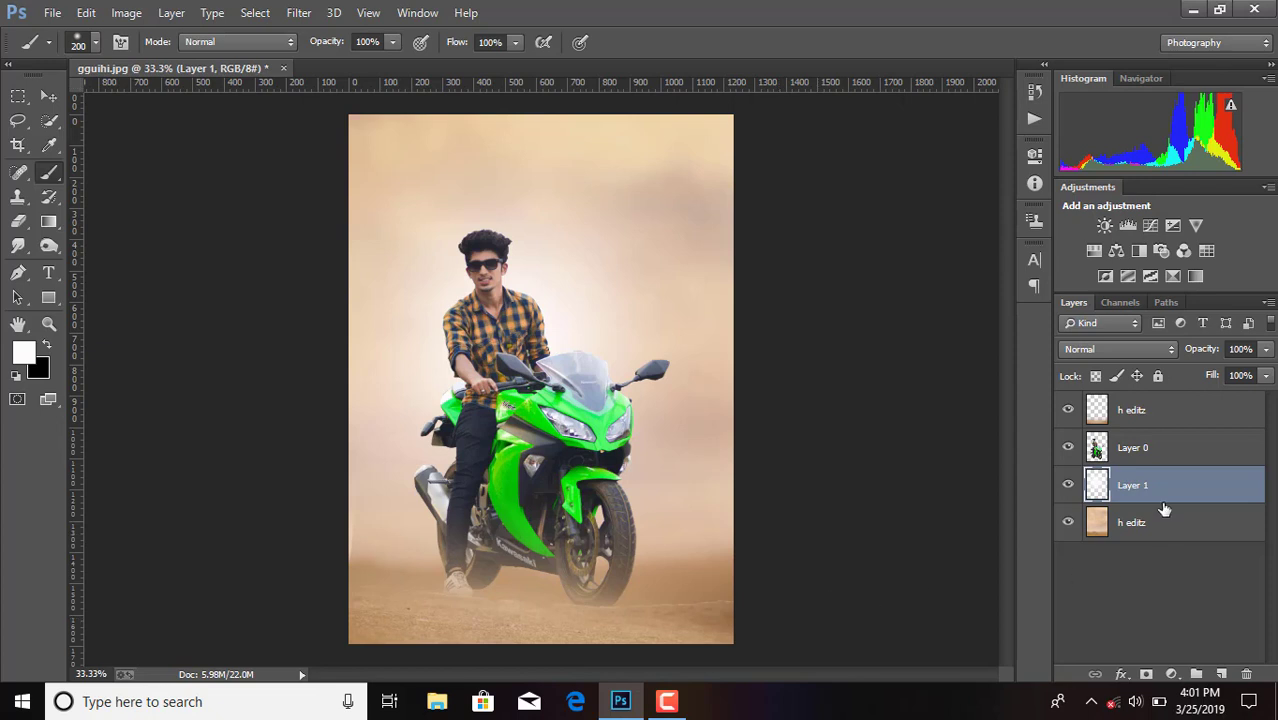
click(1187, 527)
drag(1185, 447, 1222, 674)
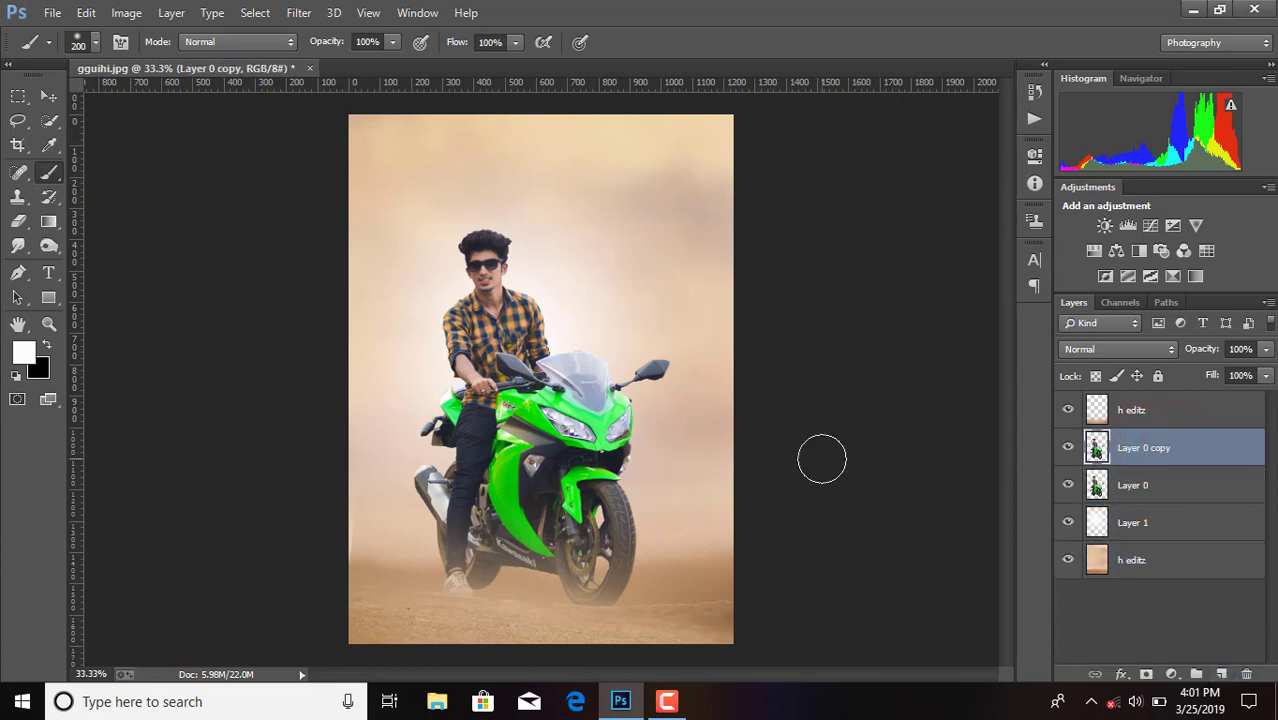
click(18, 245)
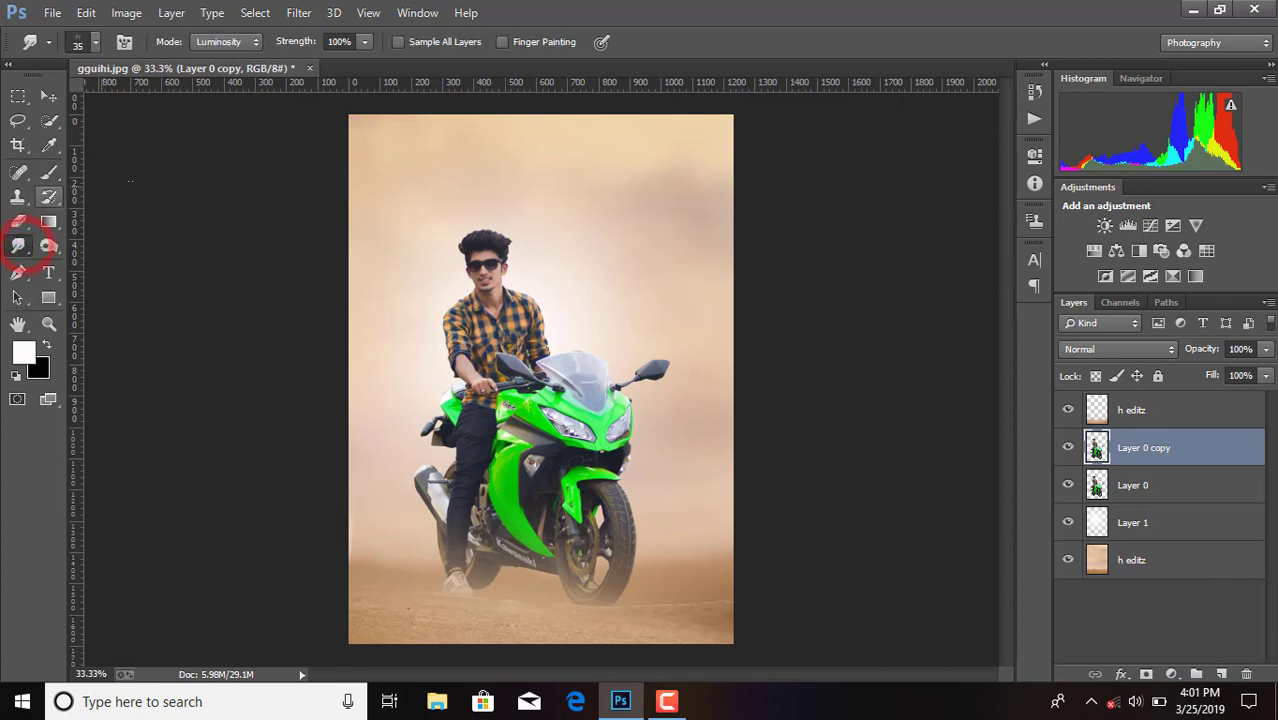
key(ctrl+plus)
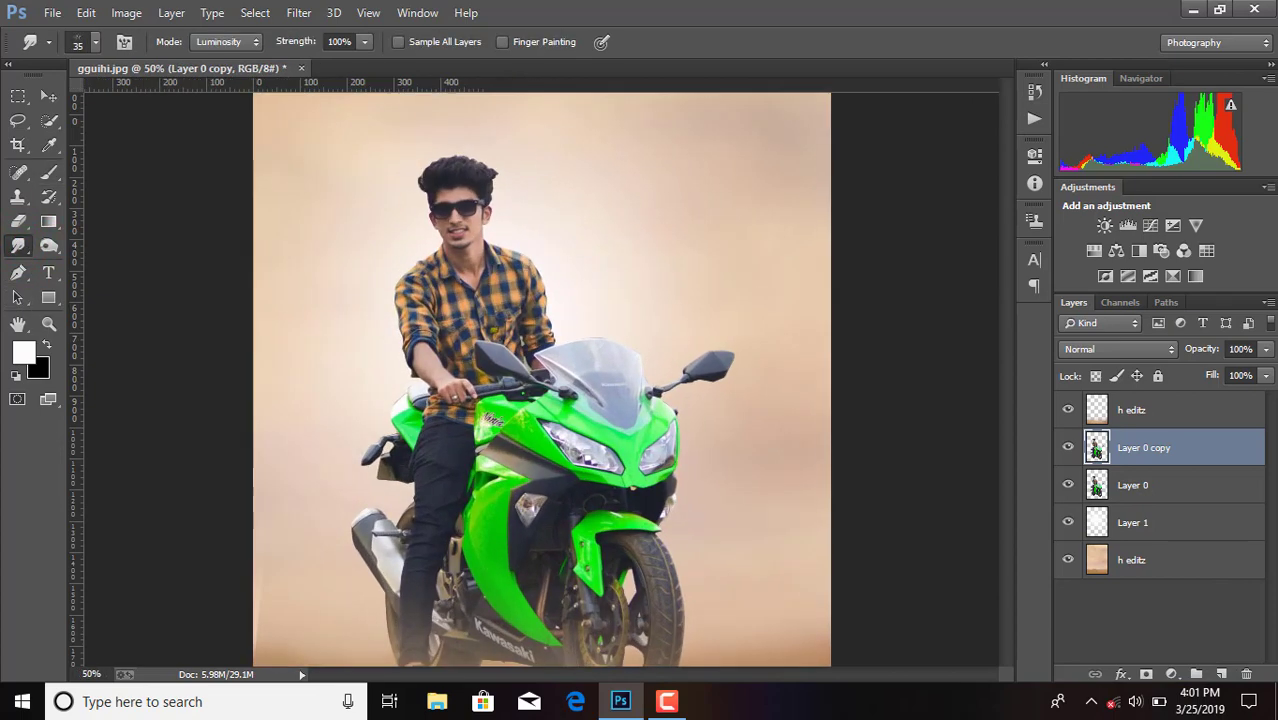
key(ctrl+plus)
scroll(540, 380, up, 2)
scroll(435, 273, up, 1)
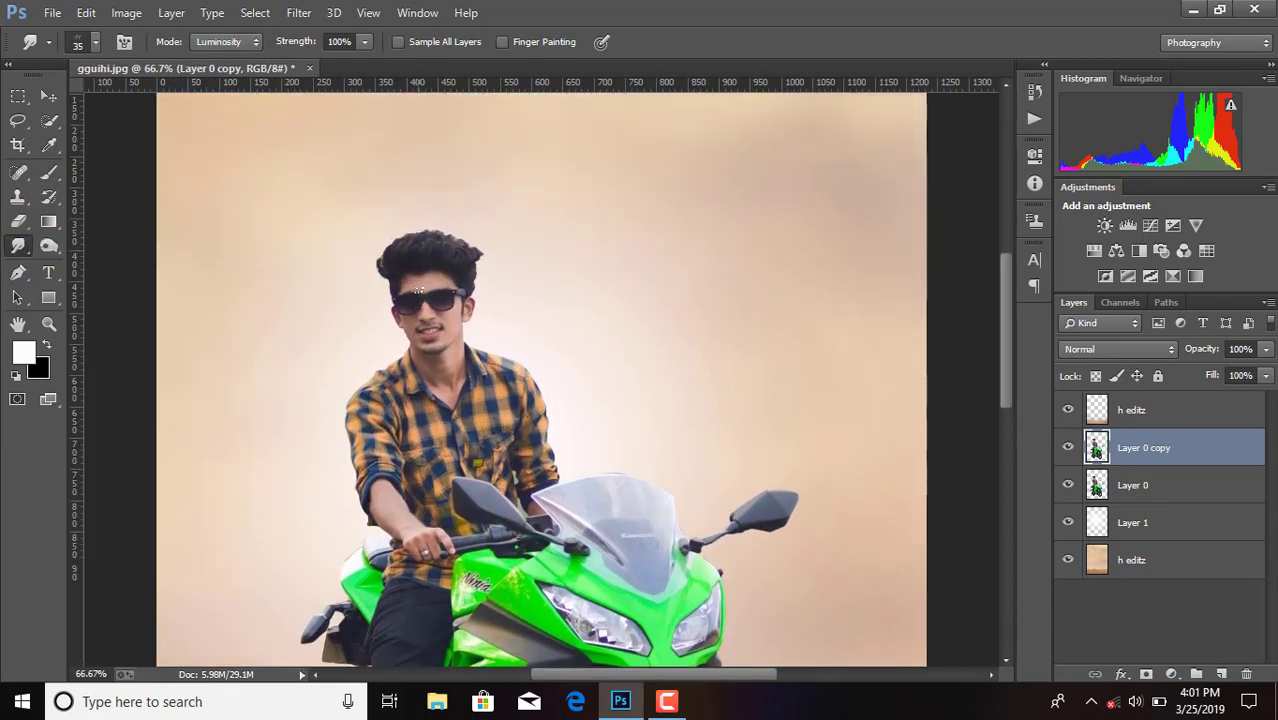
scroll(435, 273, up, 1)
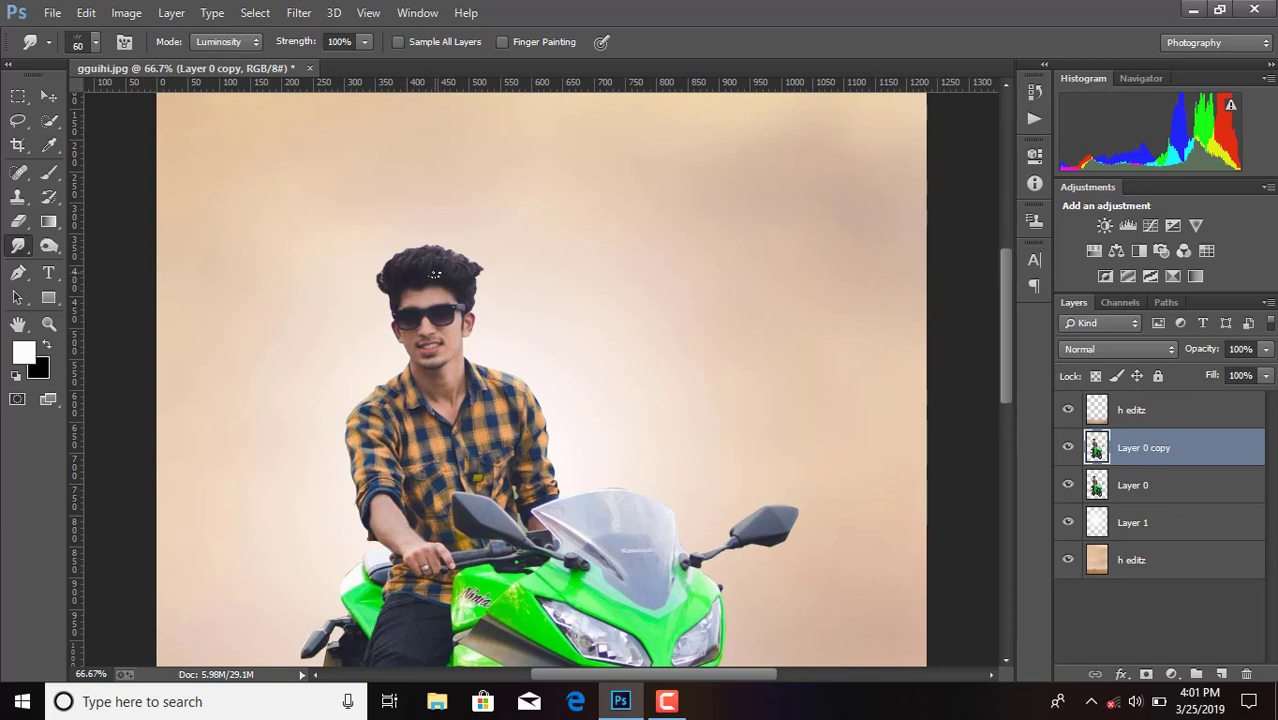
Step: Smudge the top of the hair upward into spiky strands, undoing poor strokes
drag(463, 272, 468, 250)
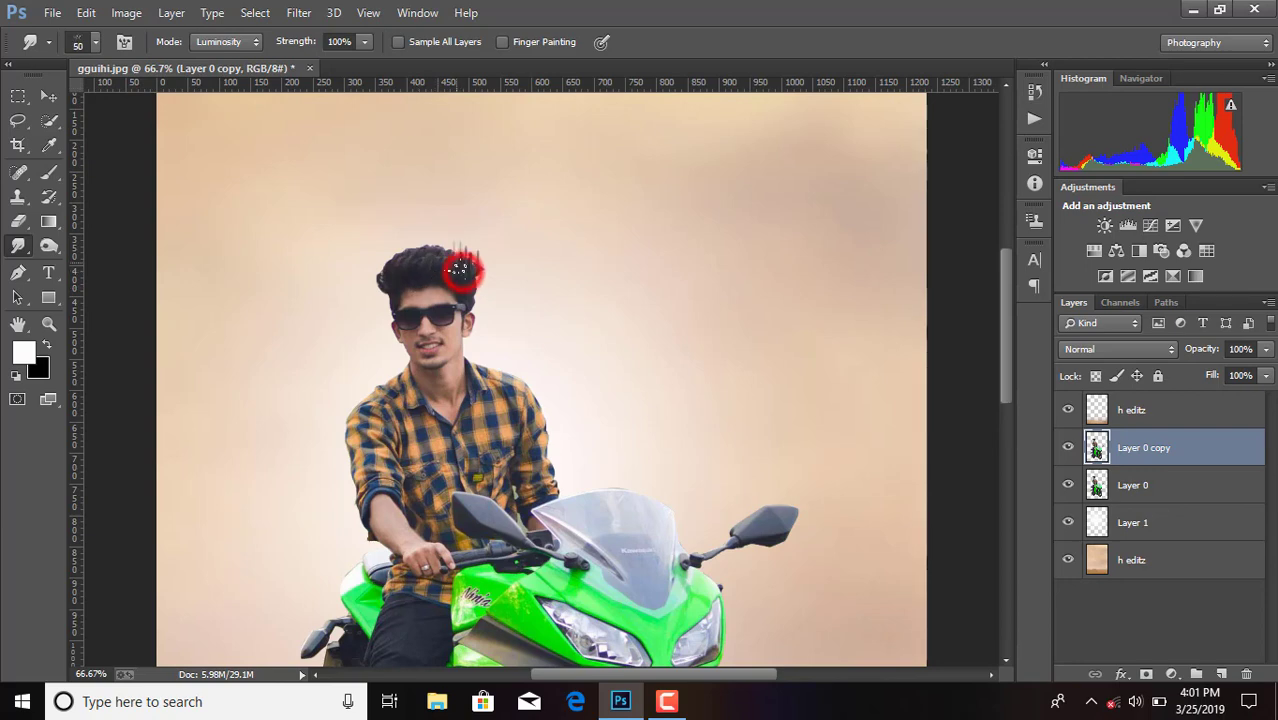
click(86, 12)
click(133, 48)
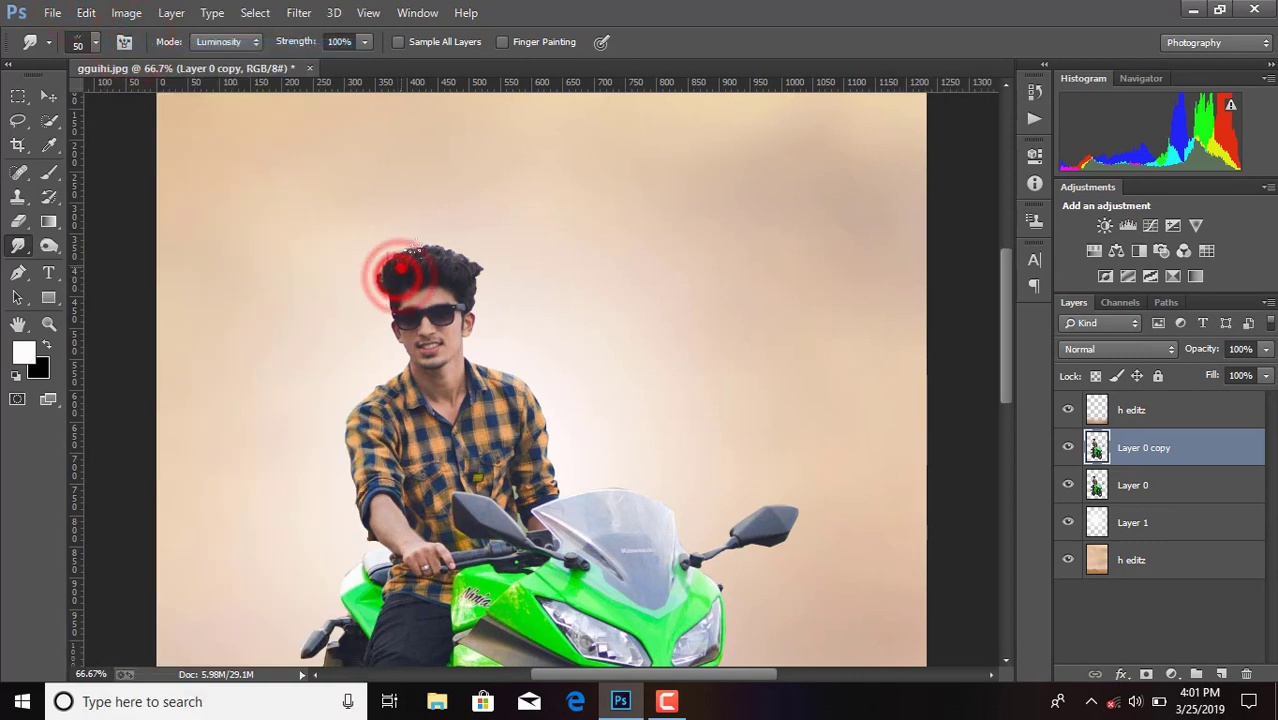
drag(397, 273, 409, 264)
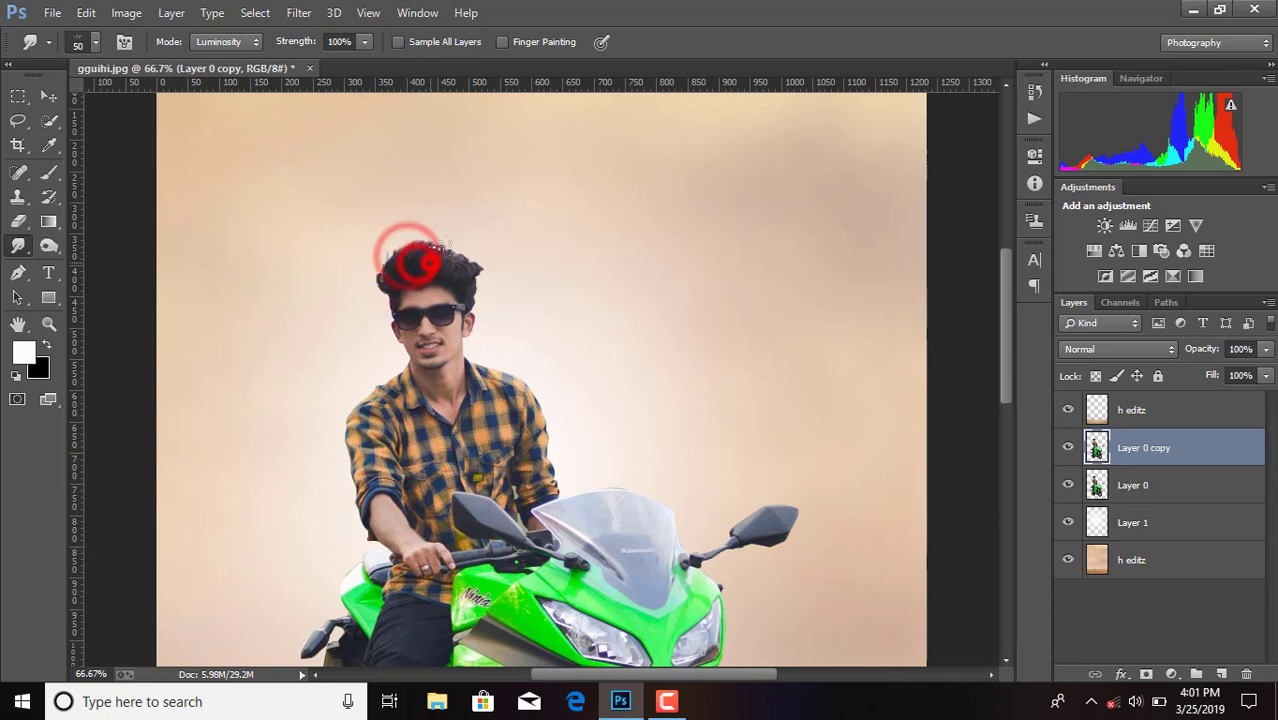
mouse_move(455, 259)
mouse_down()
mouse_move(440, 256)
mouse_move(470, 265)
mouse_move(480, 232)
mouse_up()
click(410, 269)
drag(397, 278, 432, 252)
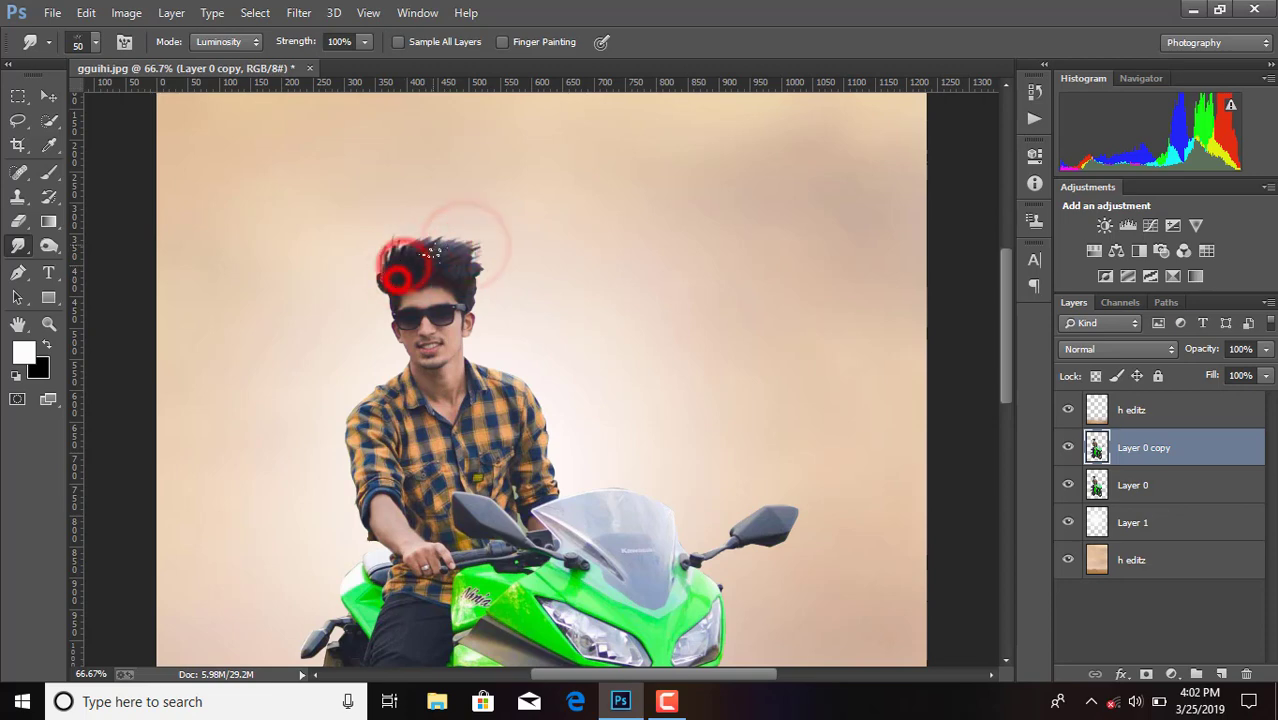
click(88, 12)
click(160, 42)
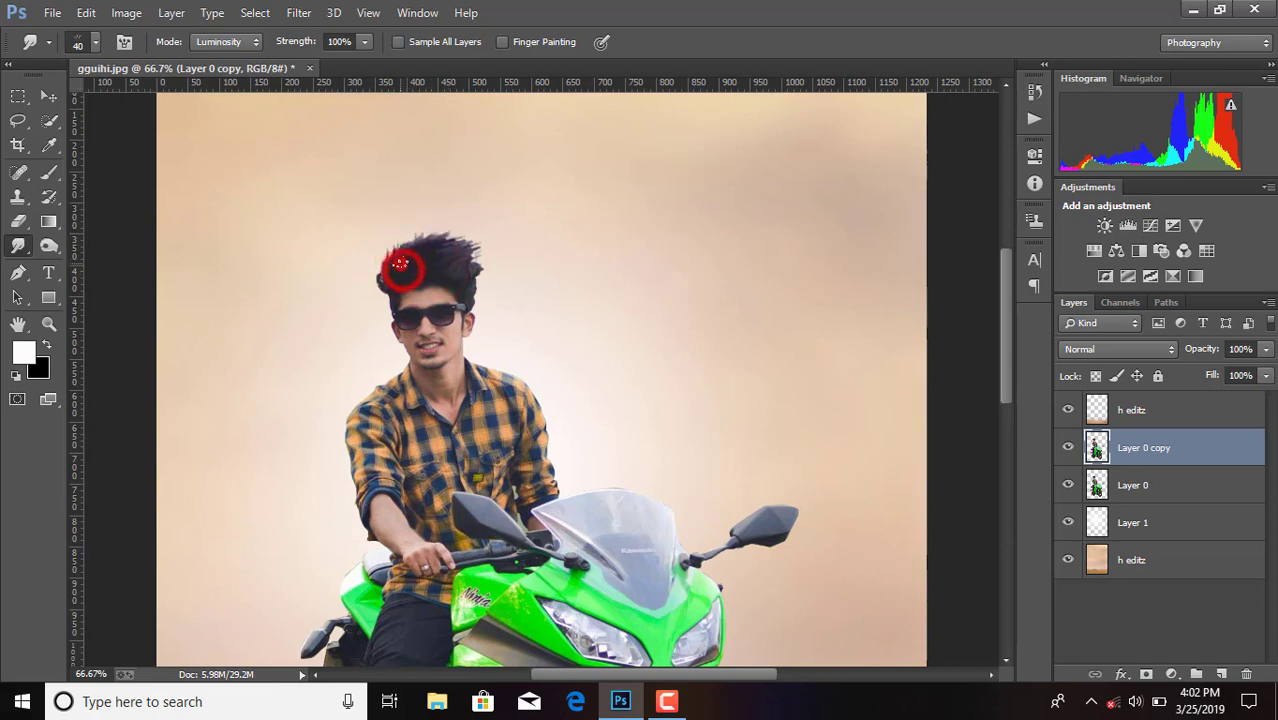
mouse_move(408, 268)
mouse_down()
mouse_move(466, 262)
mouse_move(385, 262)
mouse_move(467, 222)
mouse_move(463, 238)
mouse_up()
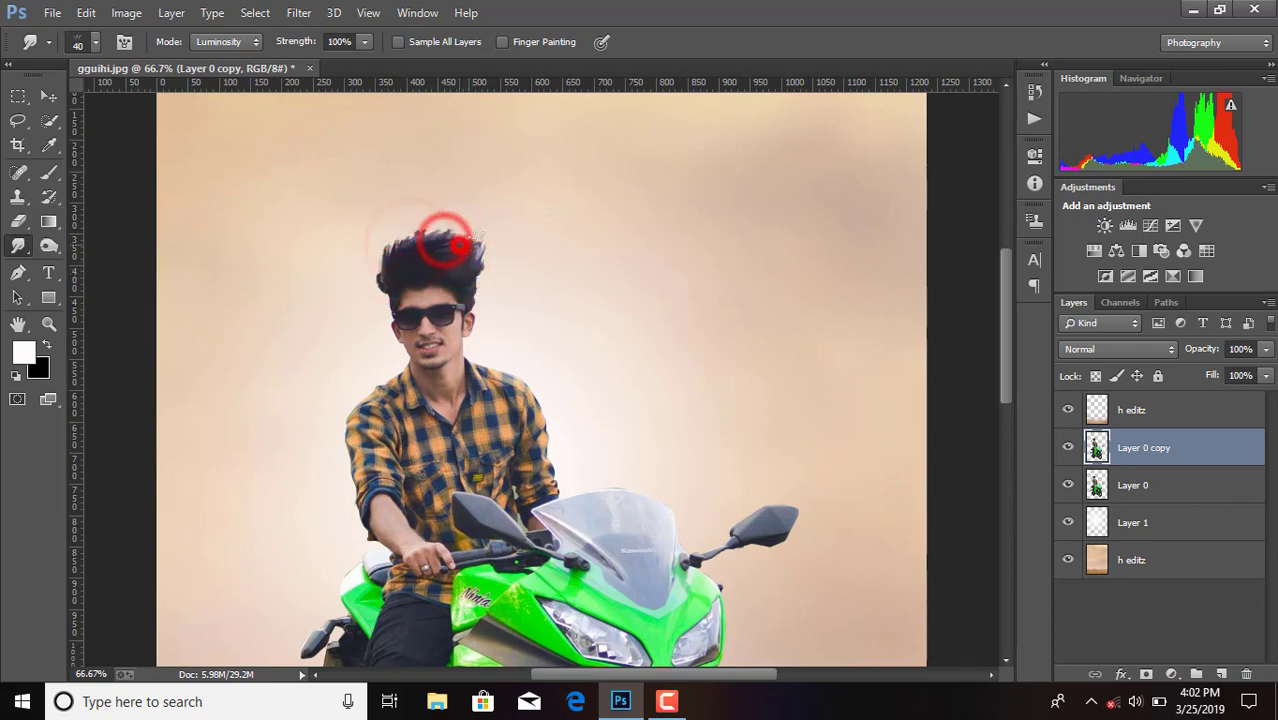
Step: Compare the hair edit, merge Layer 0 into Layer 0 copy, then Merge Visible into h editz
click(1068, 450)
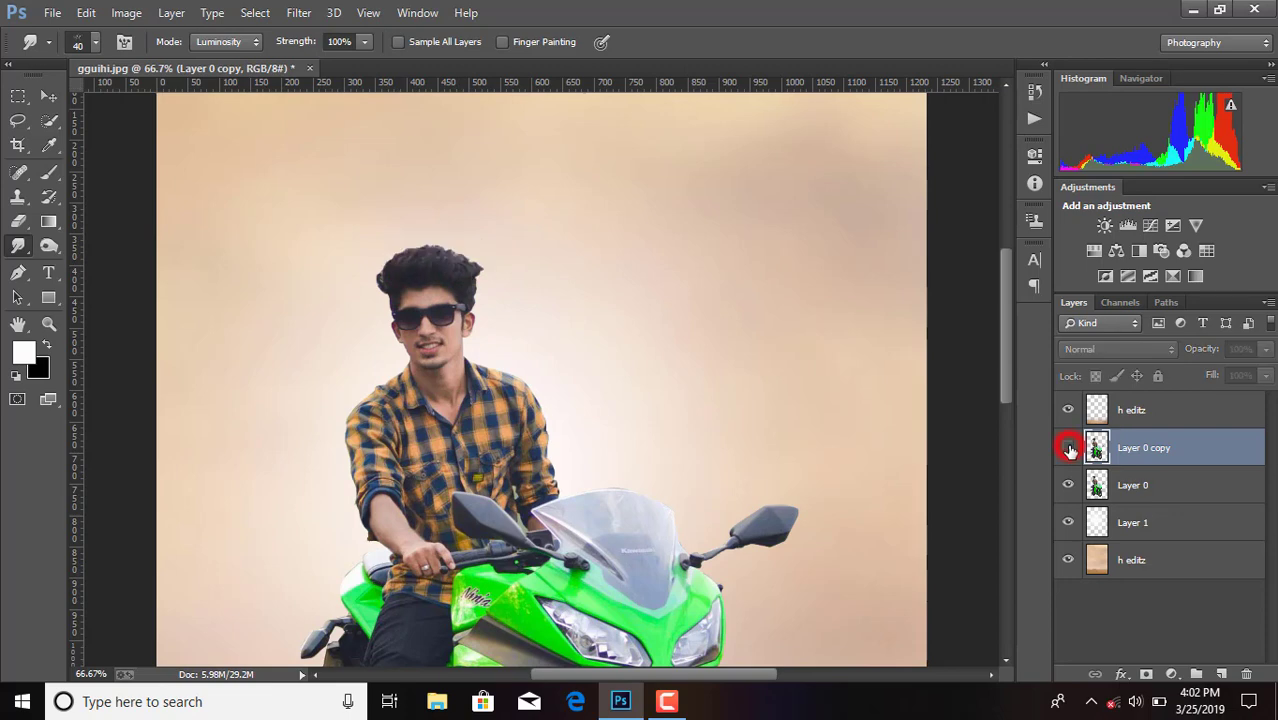
click(1070, 450)
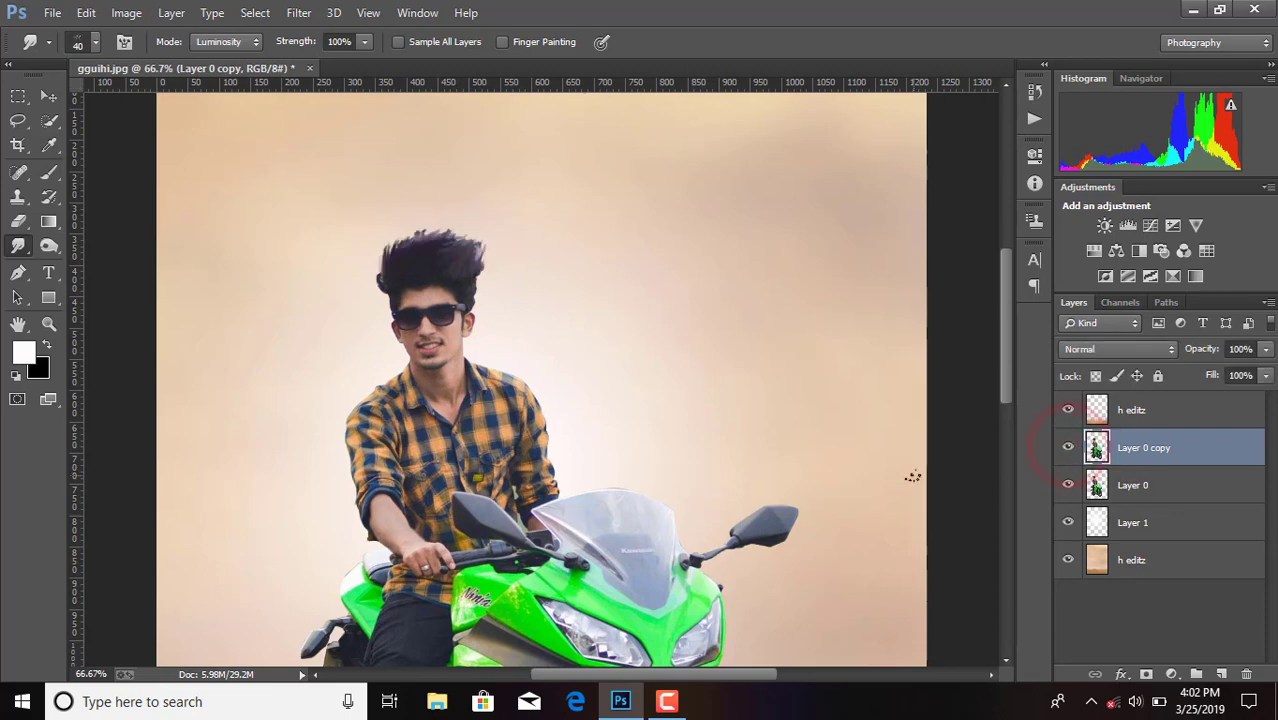
key(ctrl+minus)
key(ctrl+minus)
key(ctrl+minus)
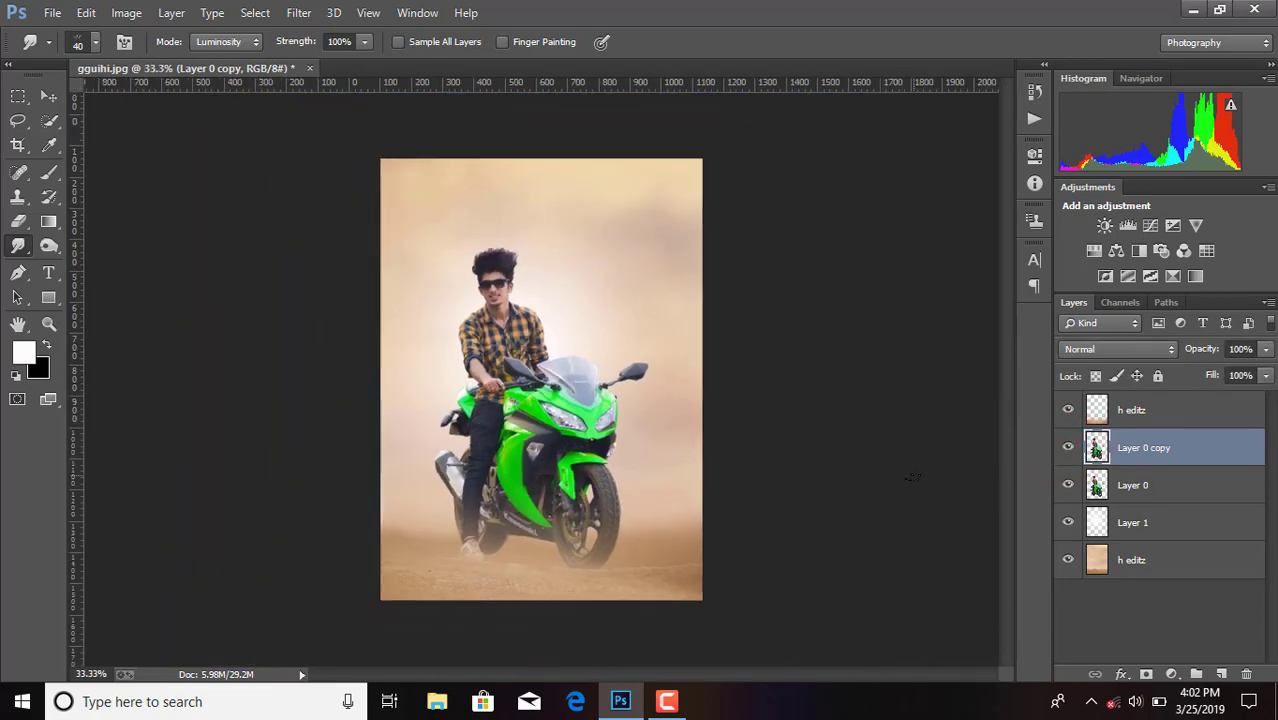
ctrl+click(1162, 490)
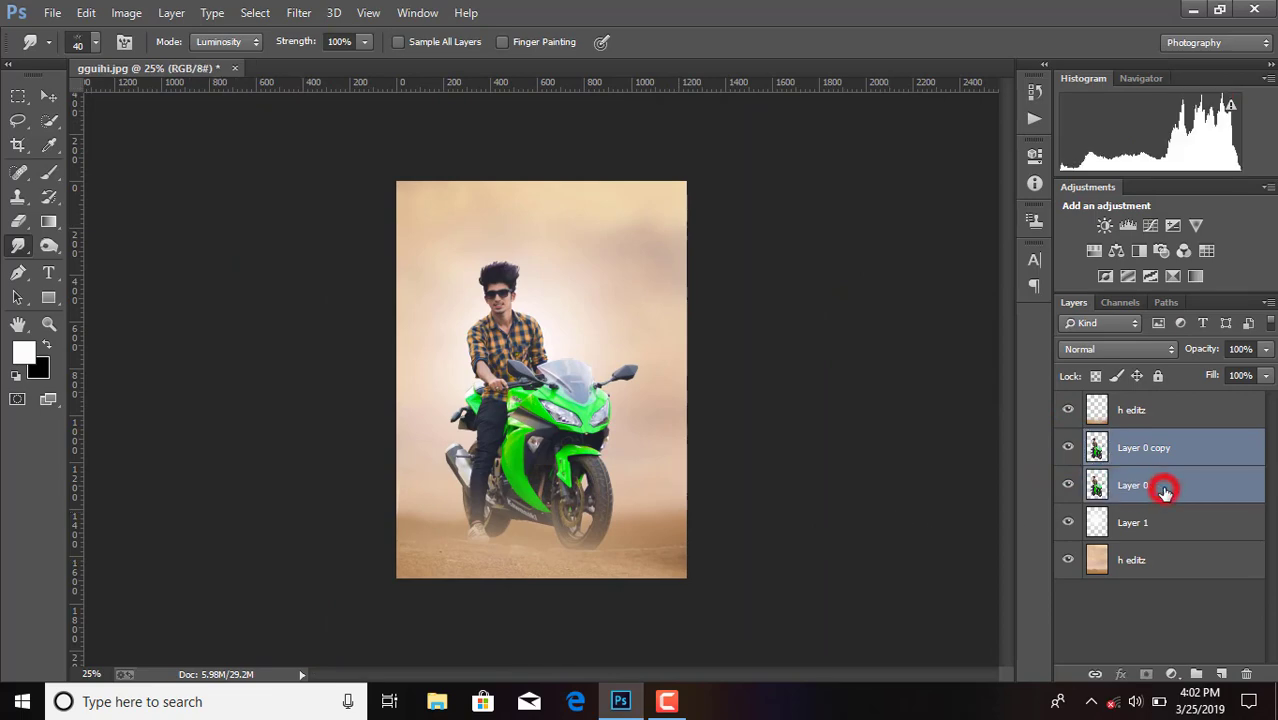
right_click(1164, 487)
click(826, 531)
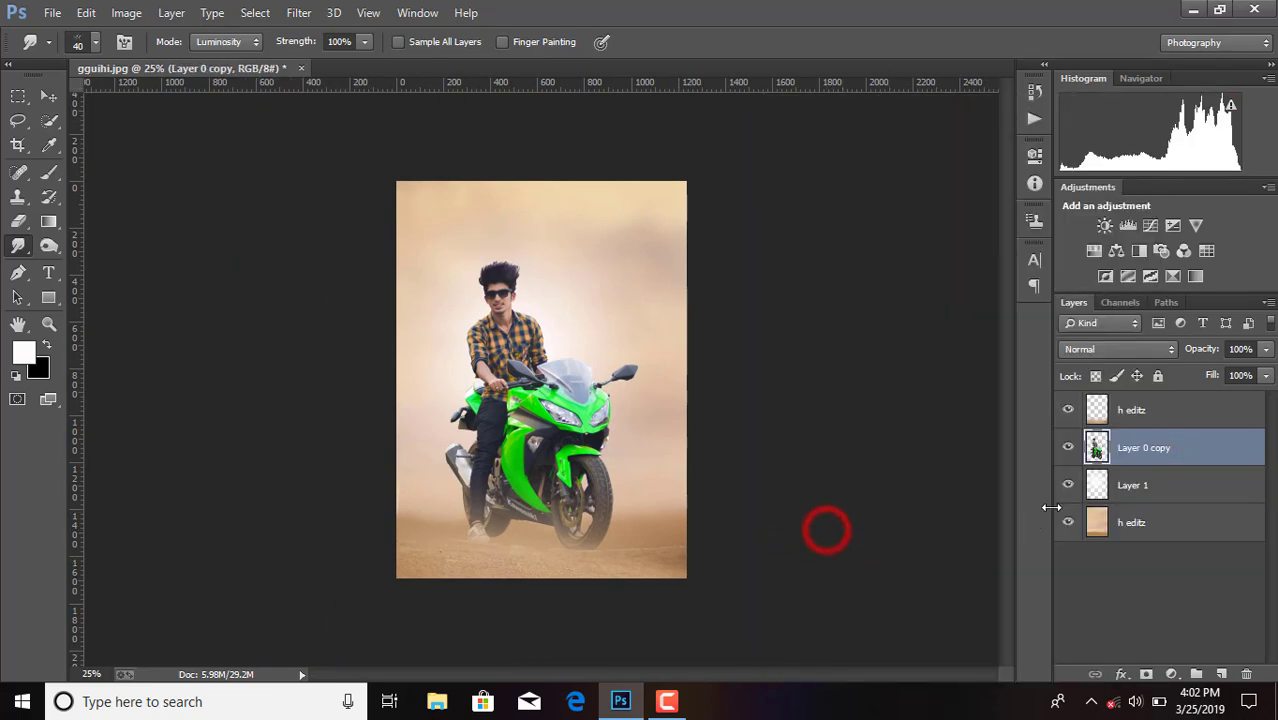
right_click(1138, 526)
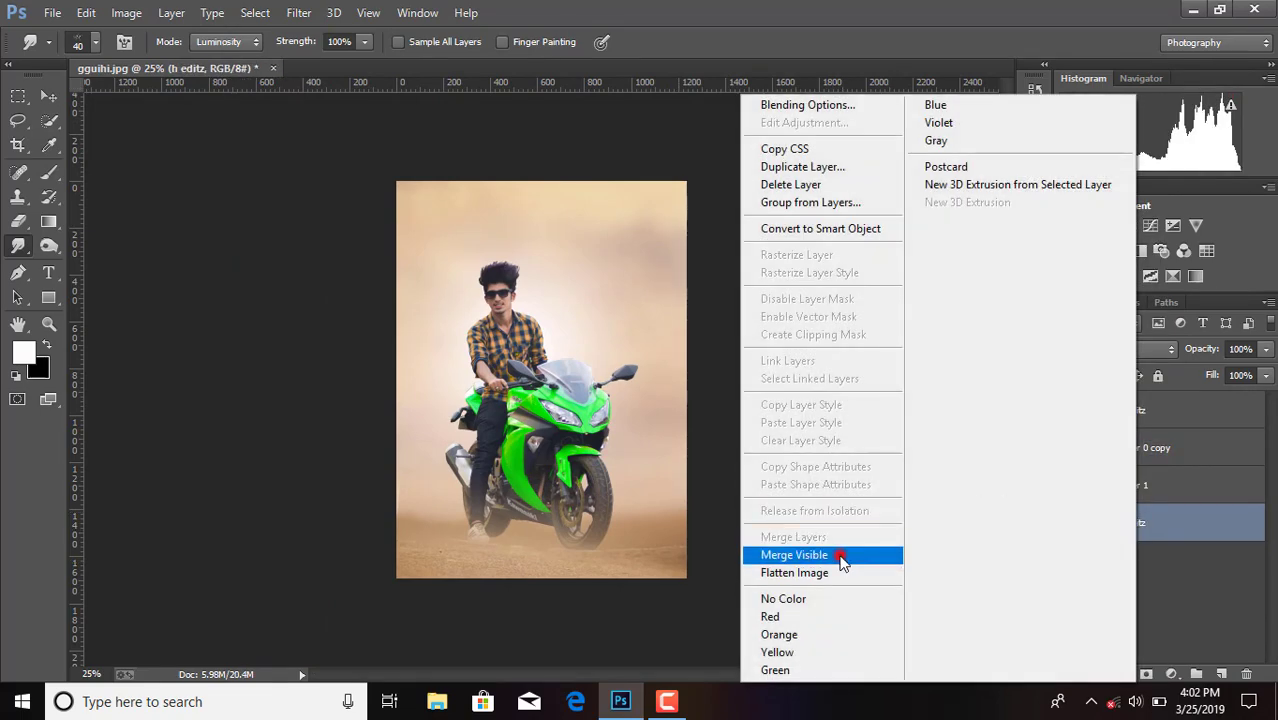
click(841, 555)
Step: Open the Camera Raw Filter with a side-by-side Before/After preview
click(299, 12)
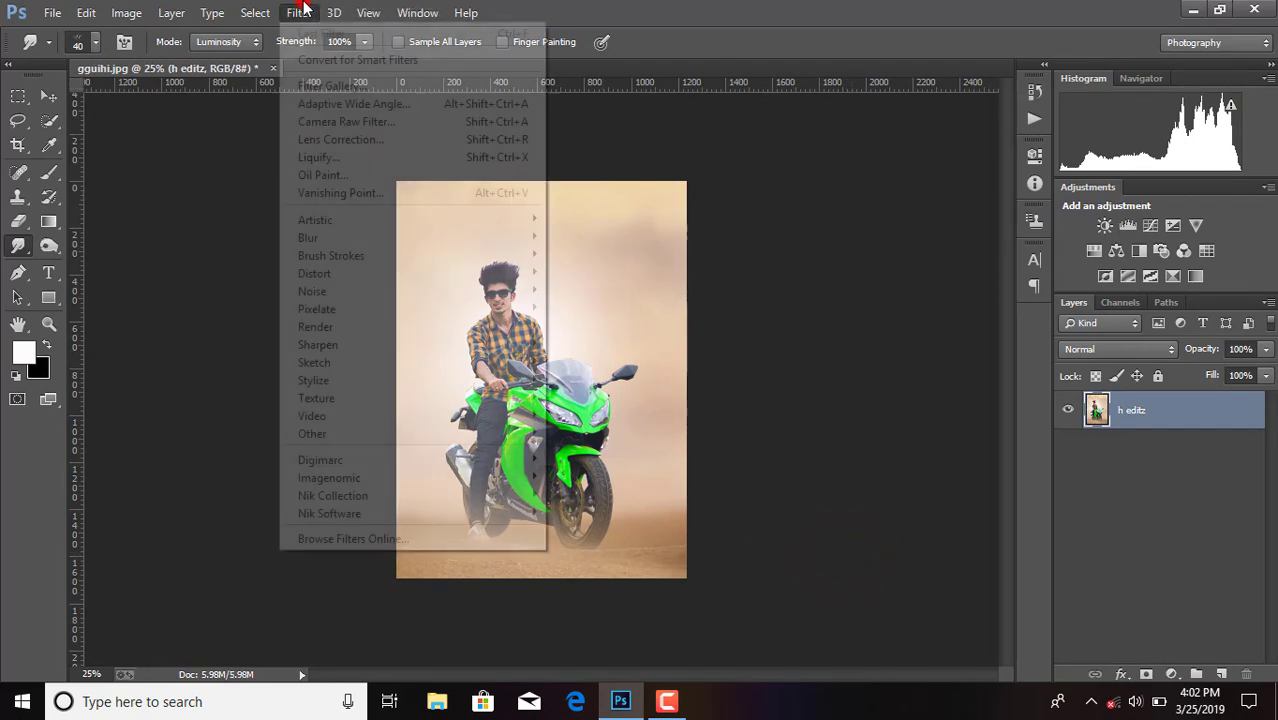
click(362, 126)
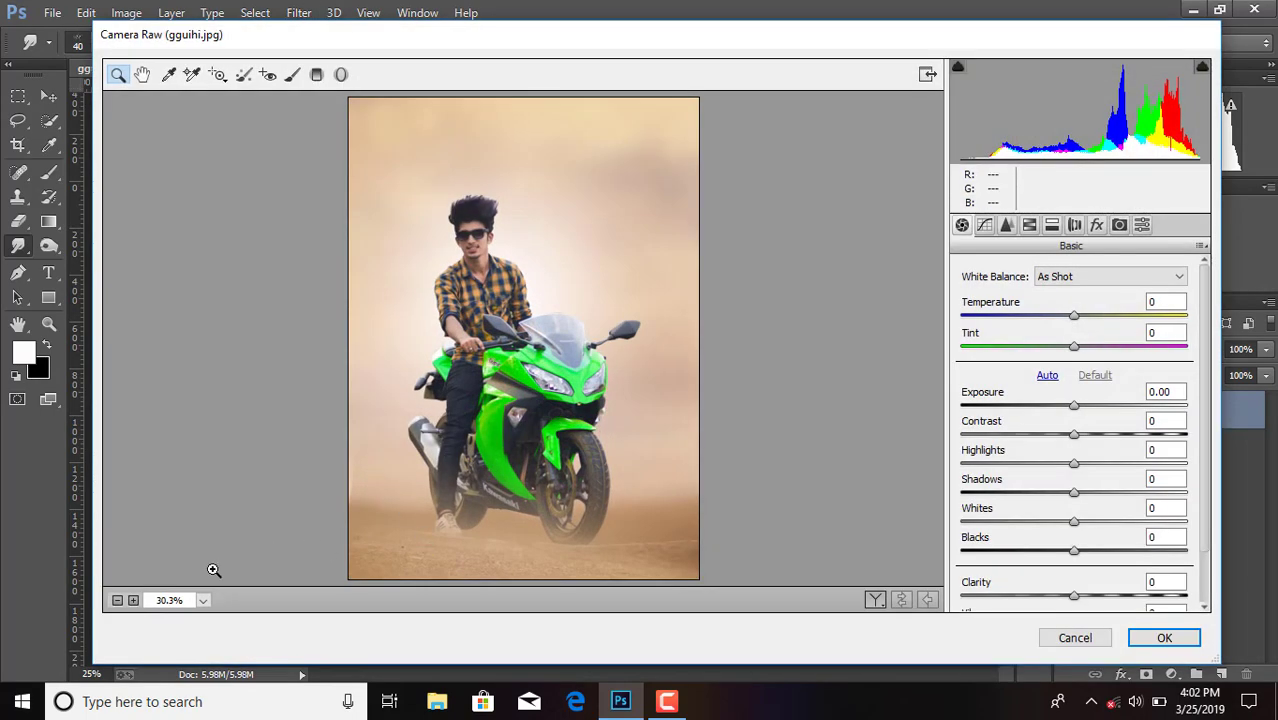
click(875, 600)
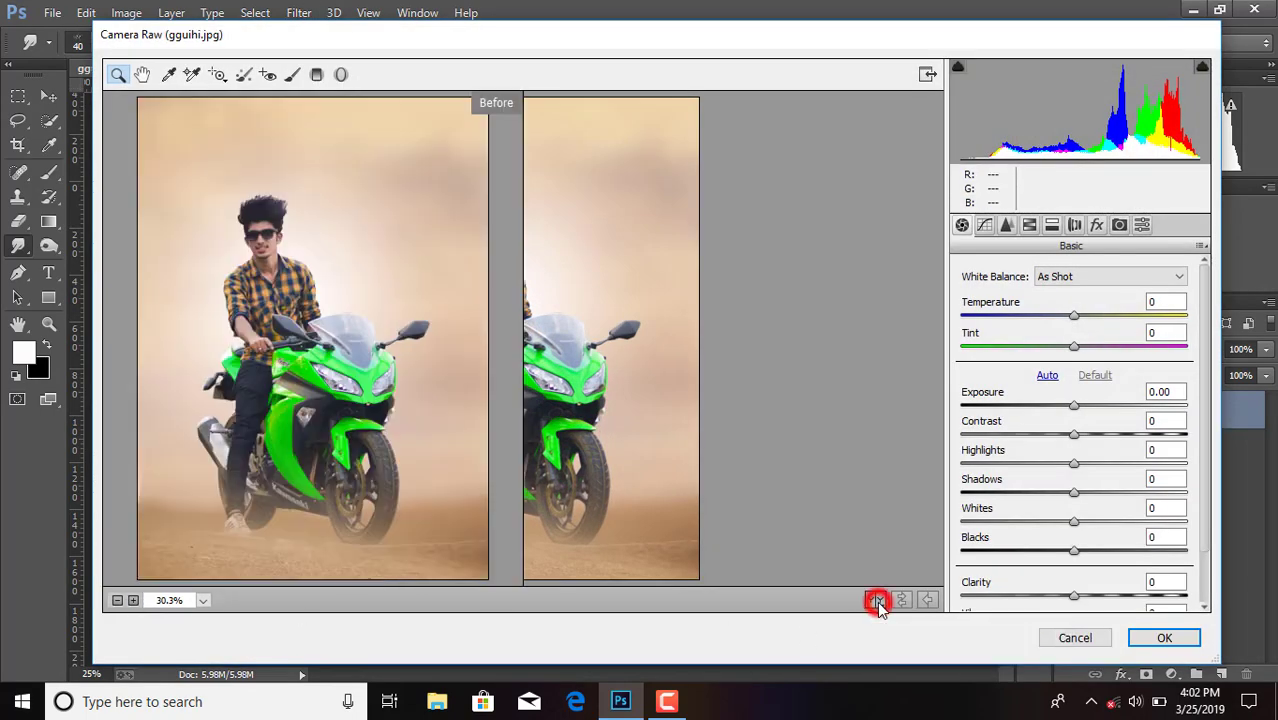
Step: In the Basic panel, raise Clarity to +30 and lift Blacks to +11
drag(1074, 597, 1108, 597)
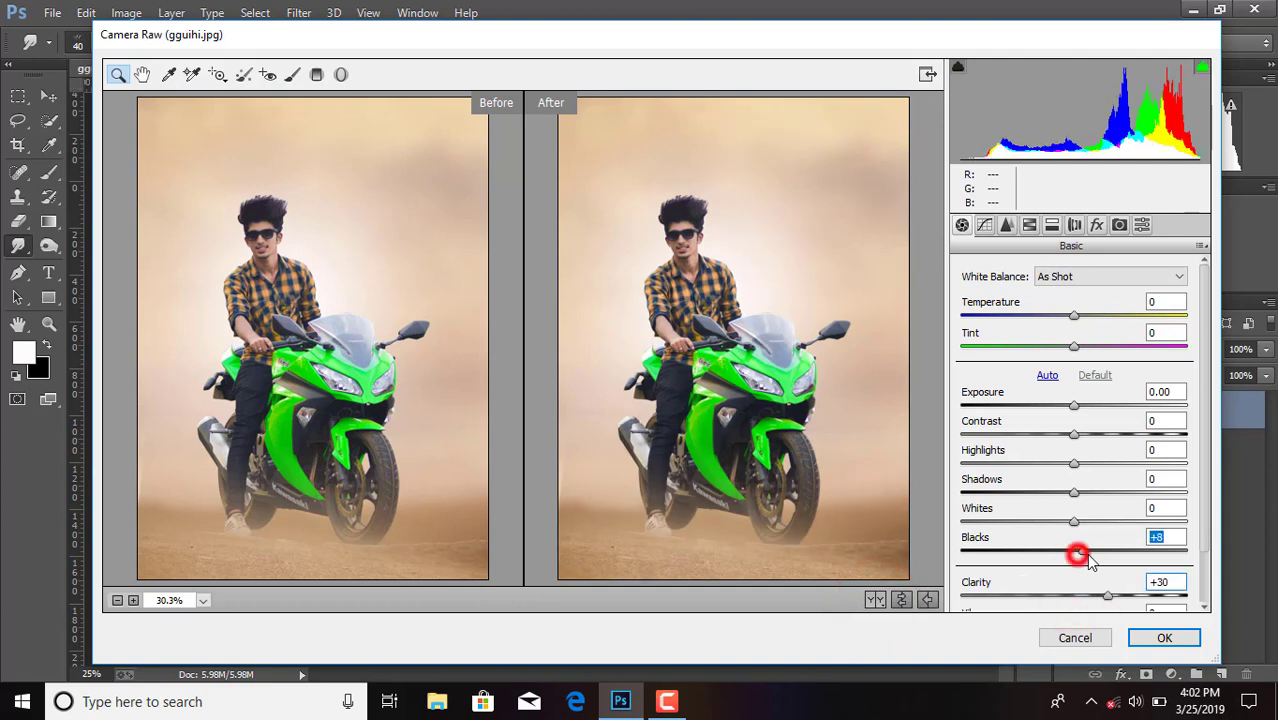
mouse_move(1075, 552)
mouse_down()
mouse_move(1092, 563)
mouse_move(1118, 494)
mouse_move(1056, 435)
mouse_up()
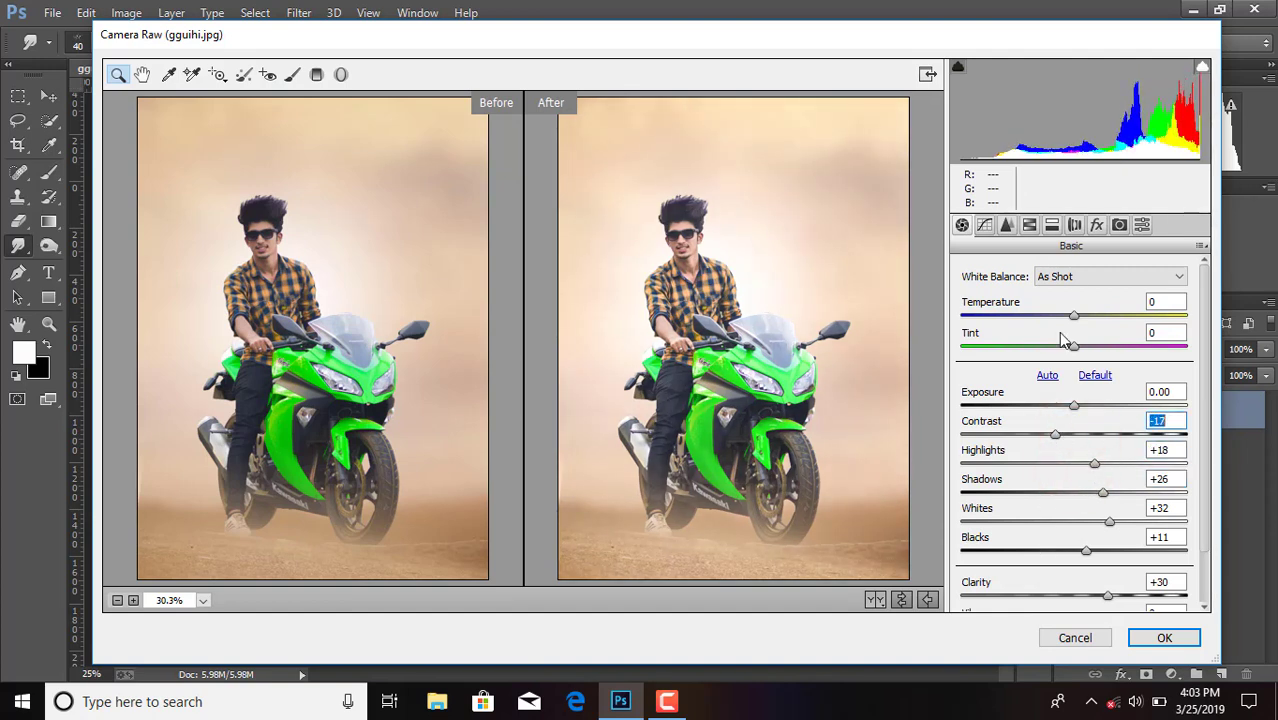
click(1030, 225)
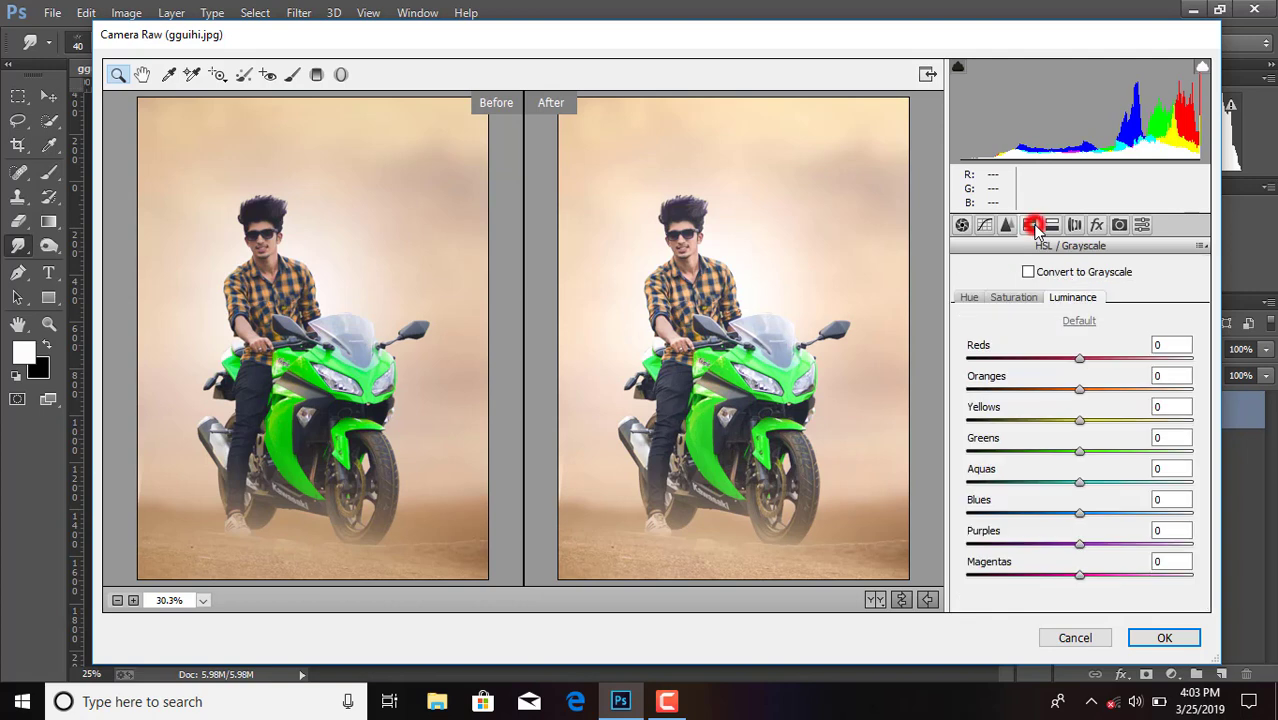
Step: Tune the Greens in HSL: boost saturation, shift hue to +38, luminance -20
click(1014, 297)
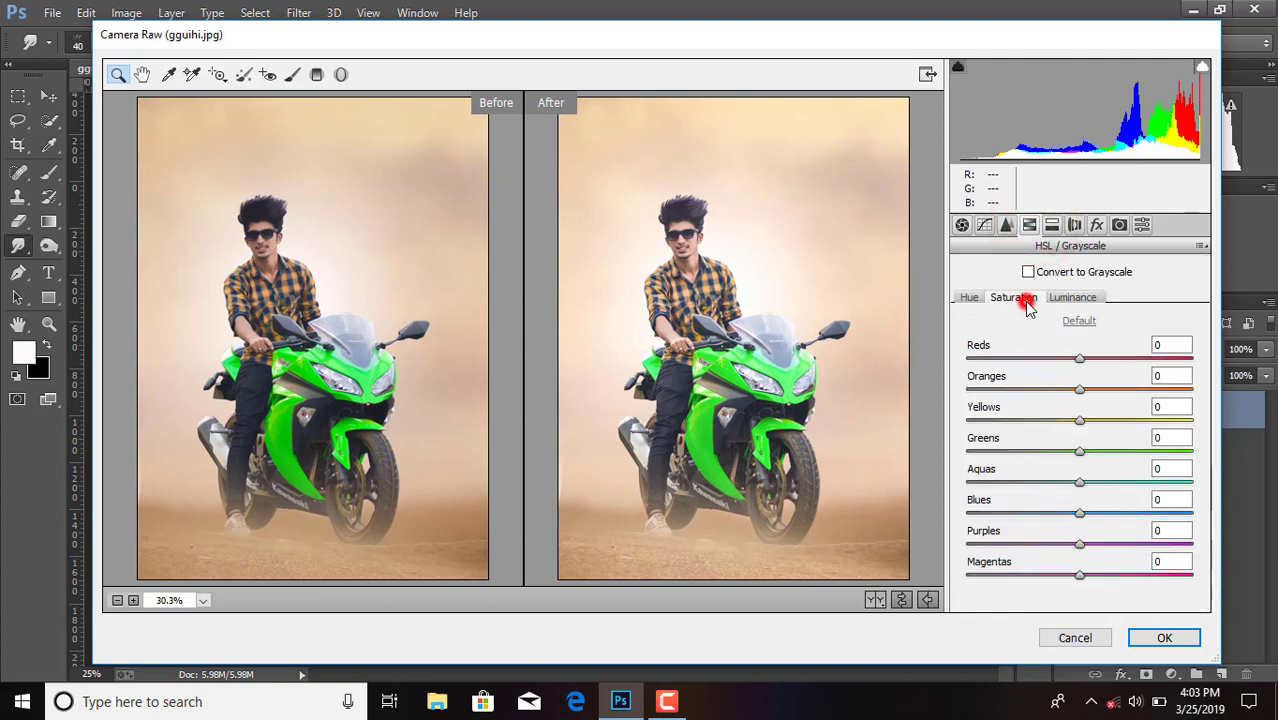
drag(1080, 451, 1167, 452)
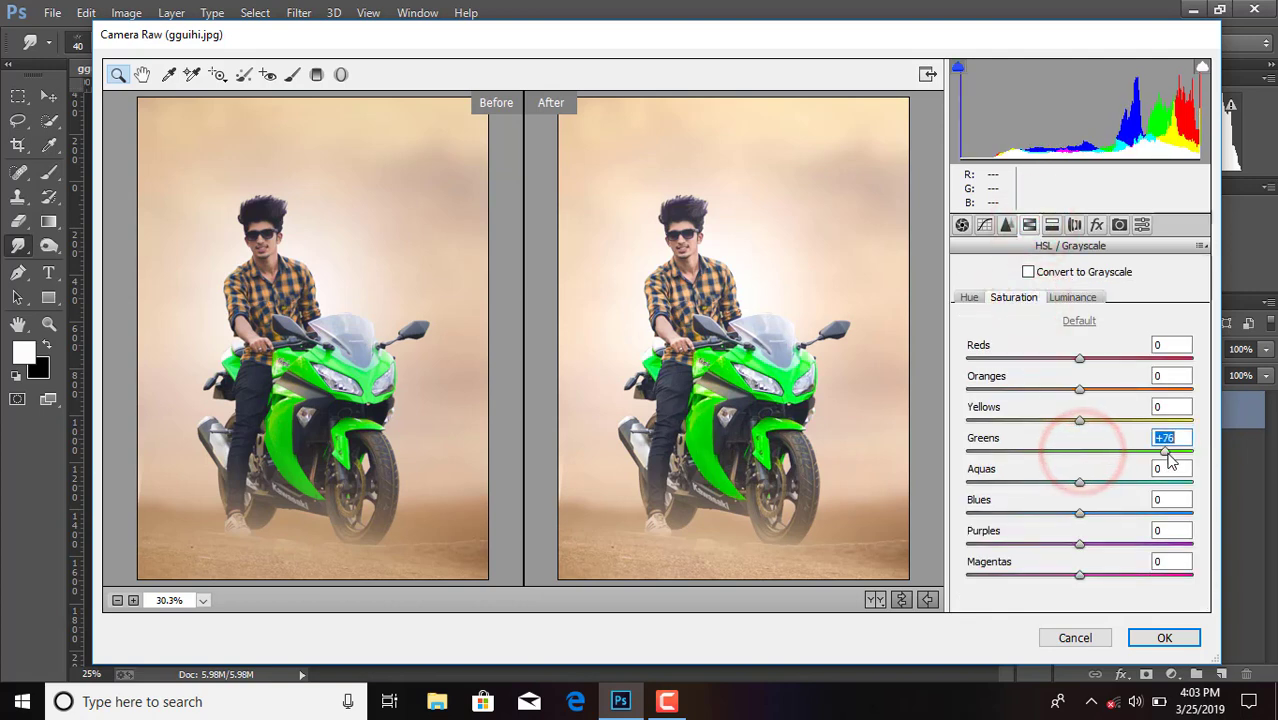
click(968, 297)
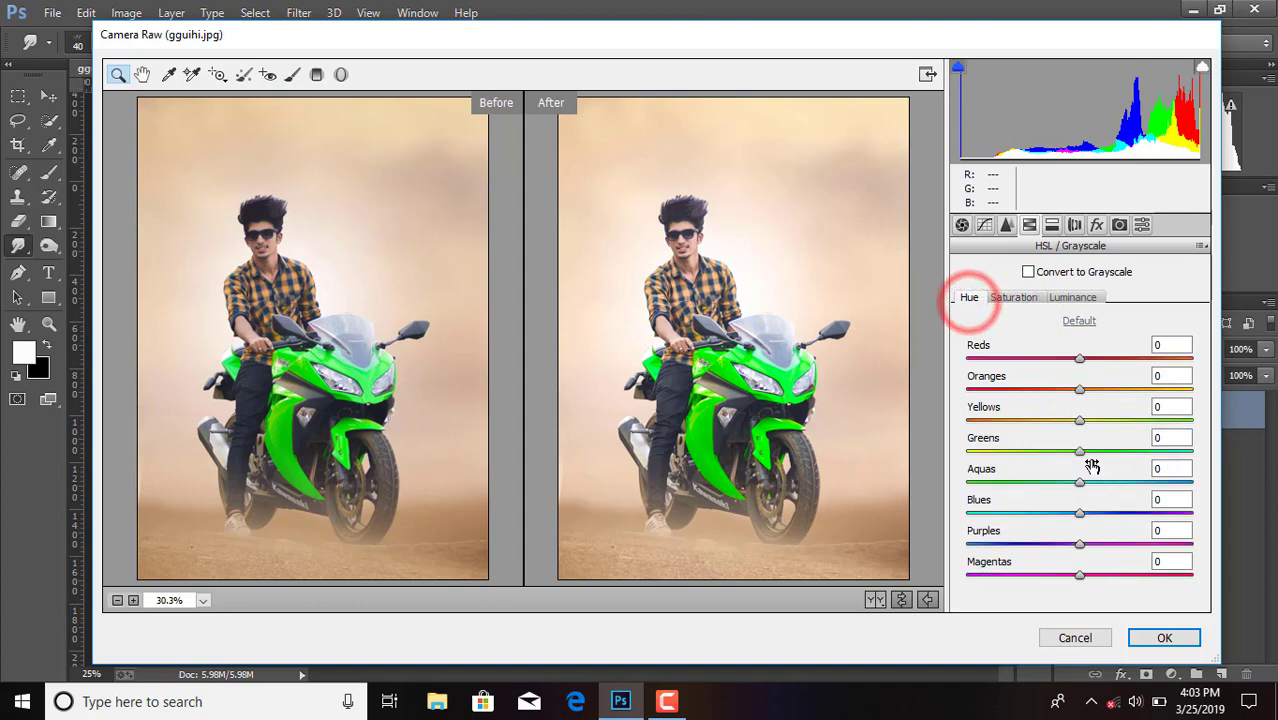
drag(1080, 451, 1122, 452)
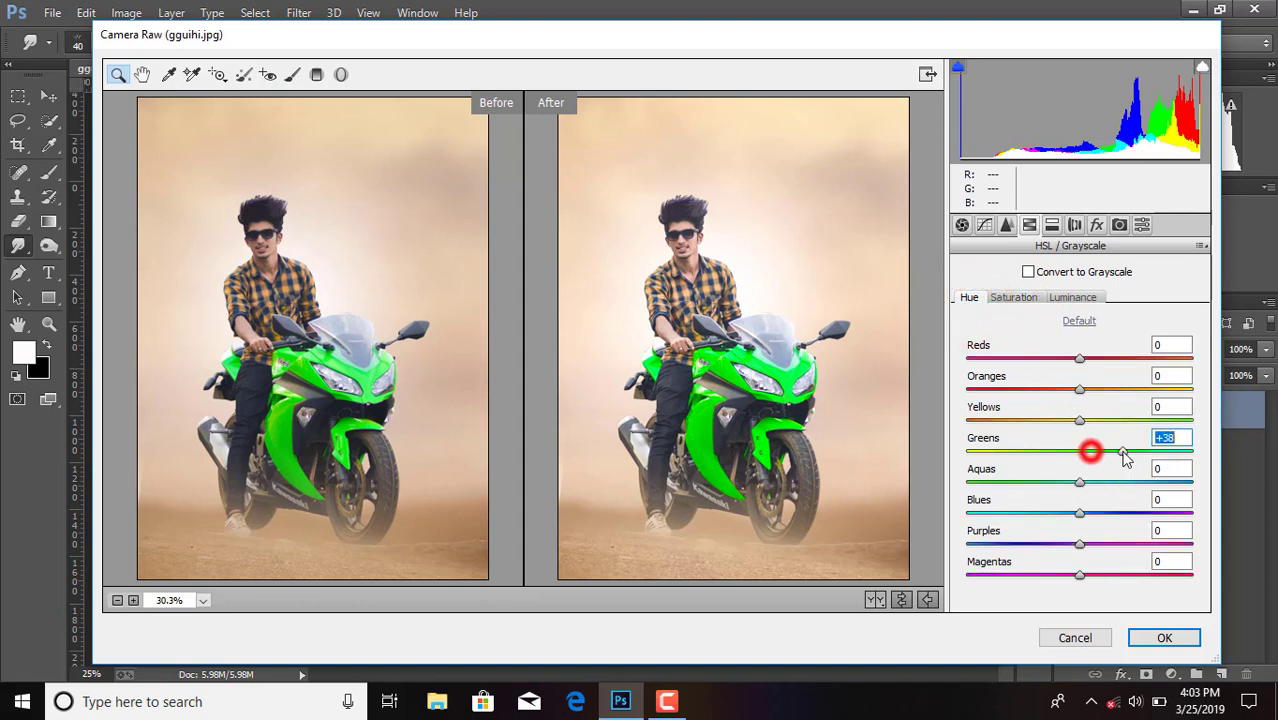
click(1068, 297)
drag(1081, 451, 1060, 452)
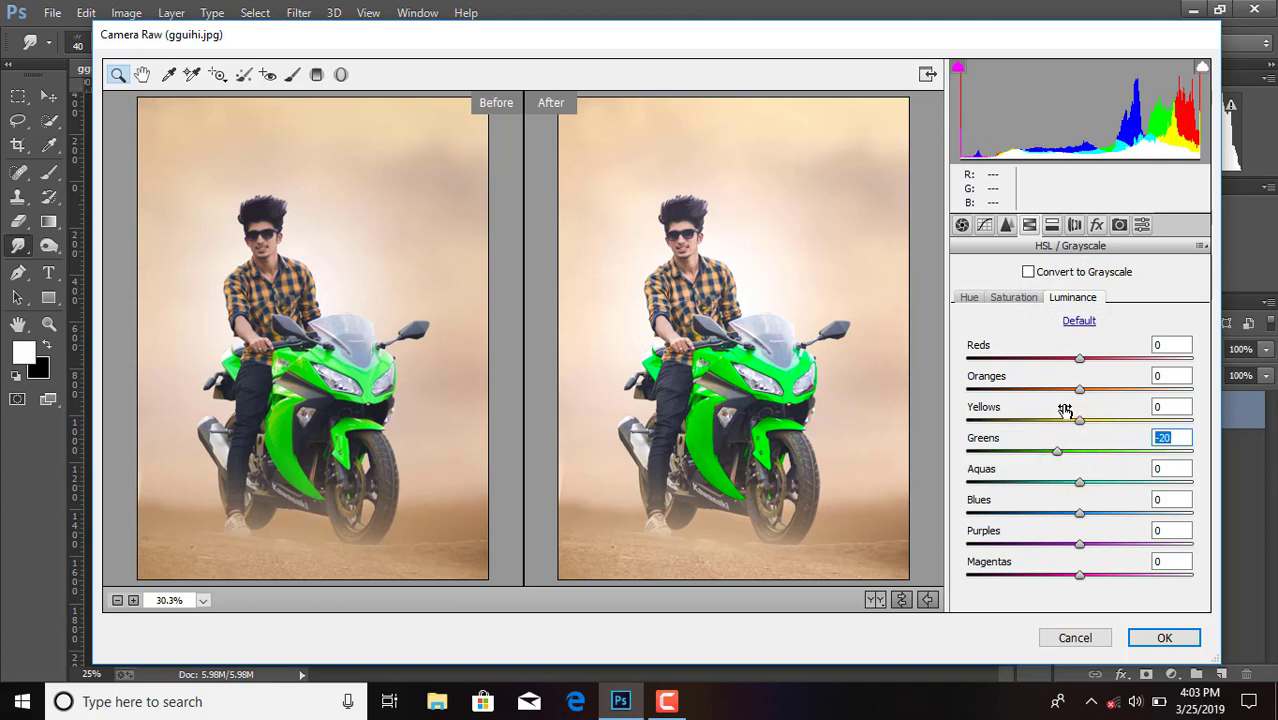
Step: Add luminance noise reduction near 41 and a -25 post-crop vignette, then apply the grading
click(1006, 224)
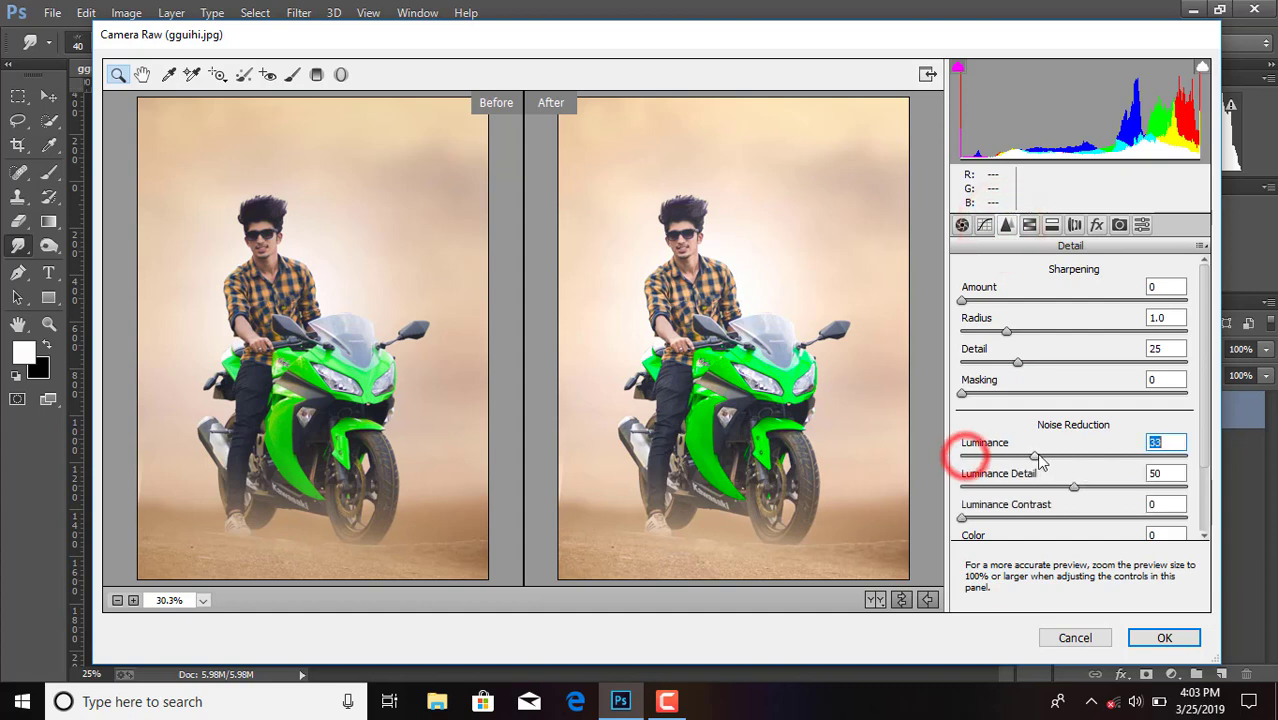
drag(965, 455, 1058, 455)
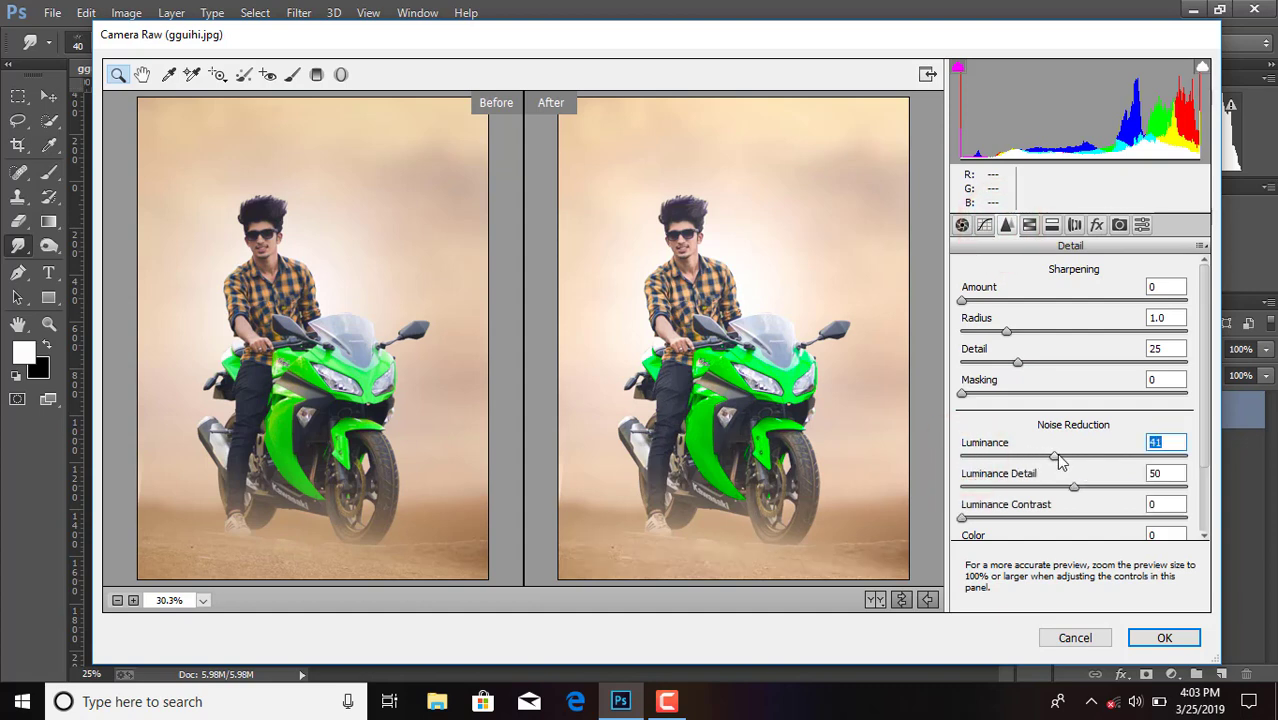
click(1096, 225)
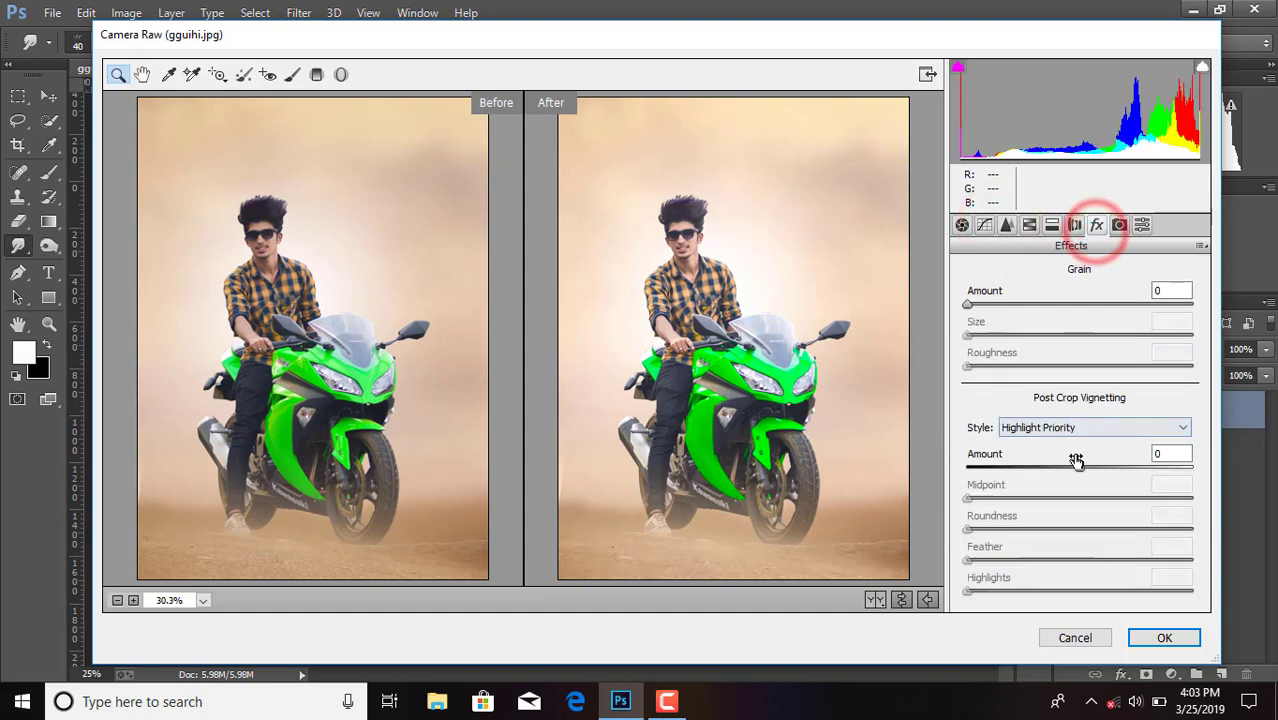
drag(1079, 467, 1052, 468)
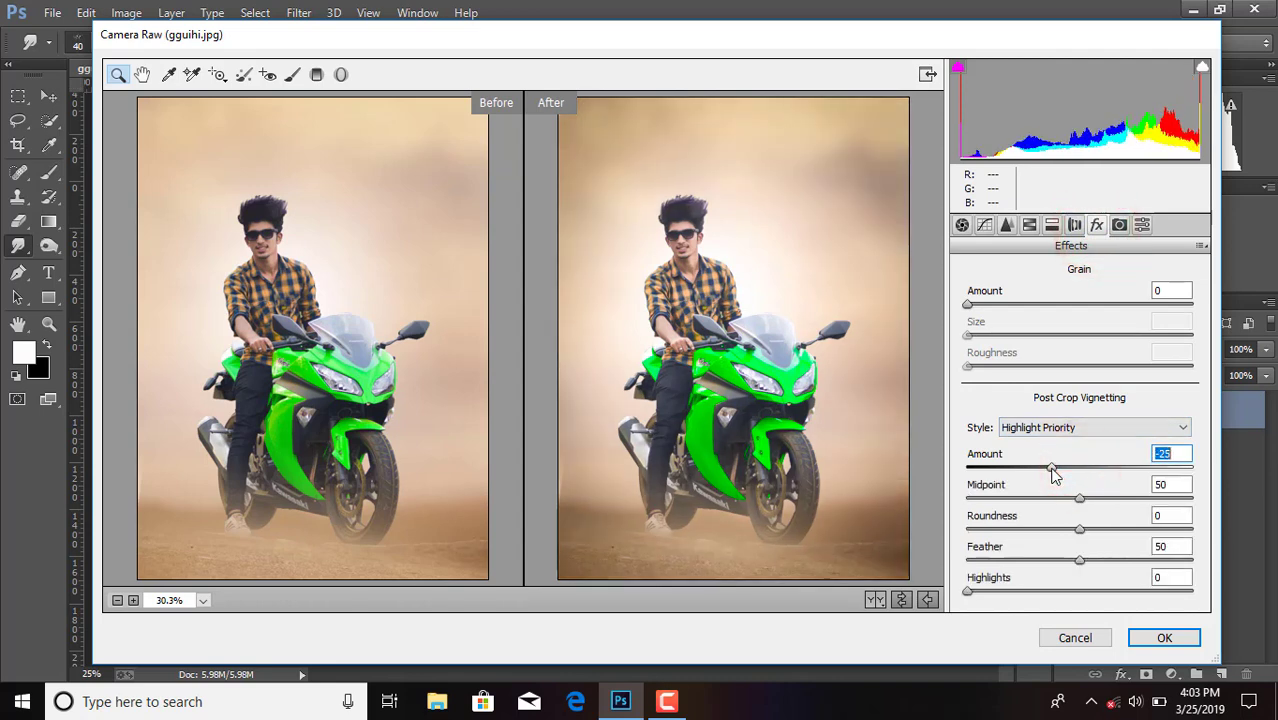
click(1139, 641)
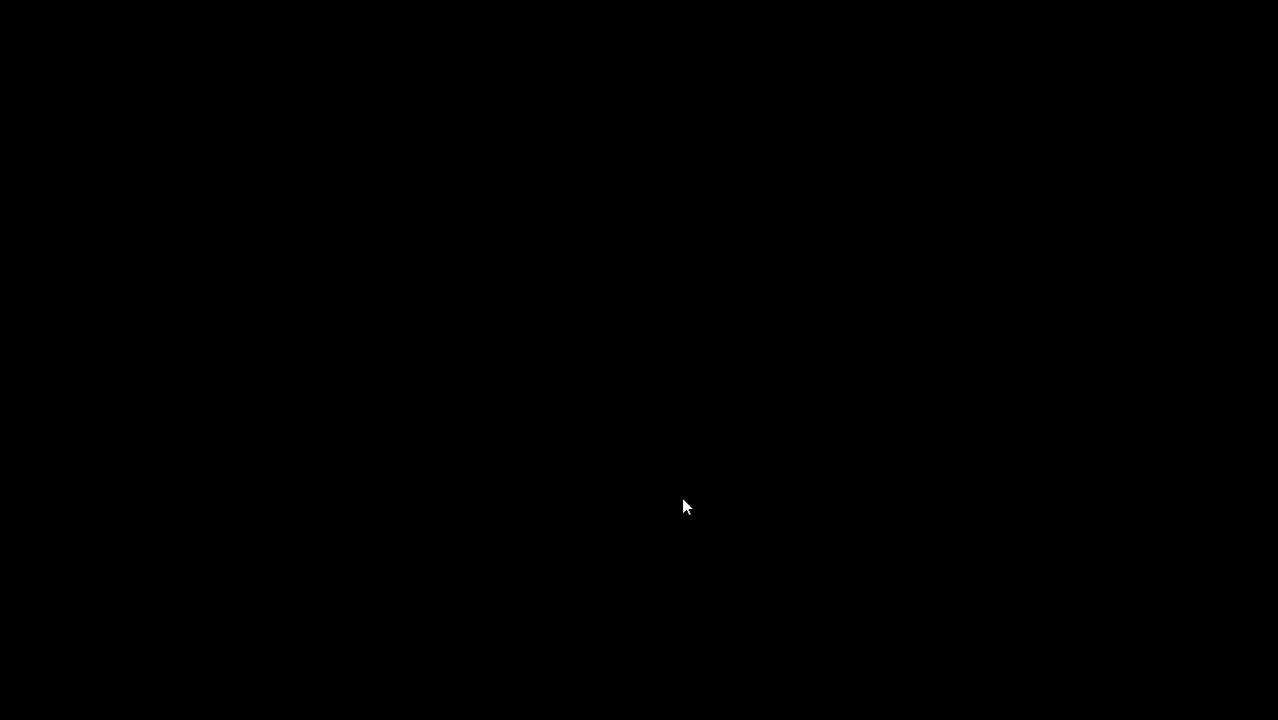
Step: Place the S.R (68) flare image into the photo as a linked file
click(47, 95)
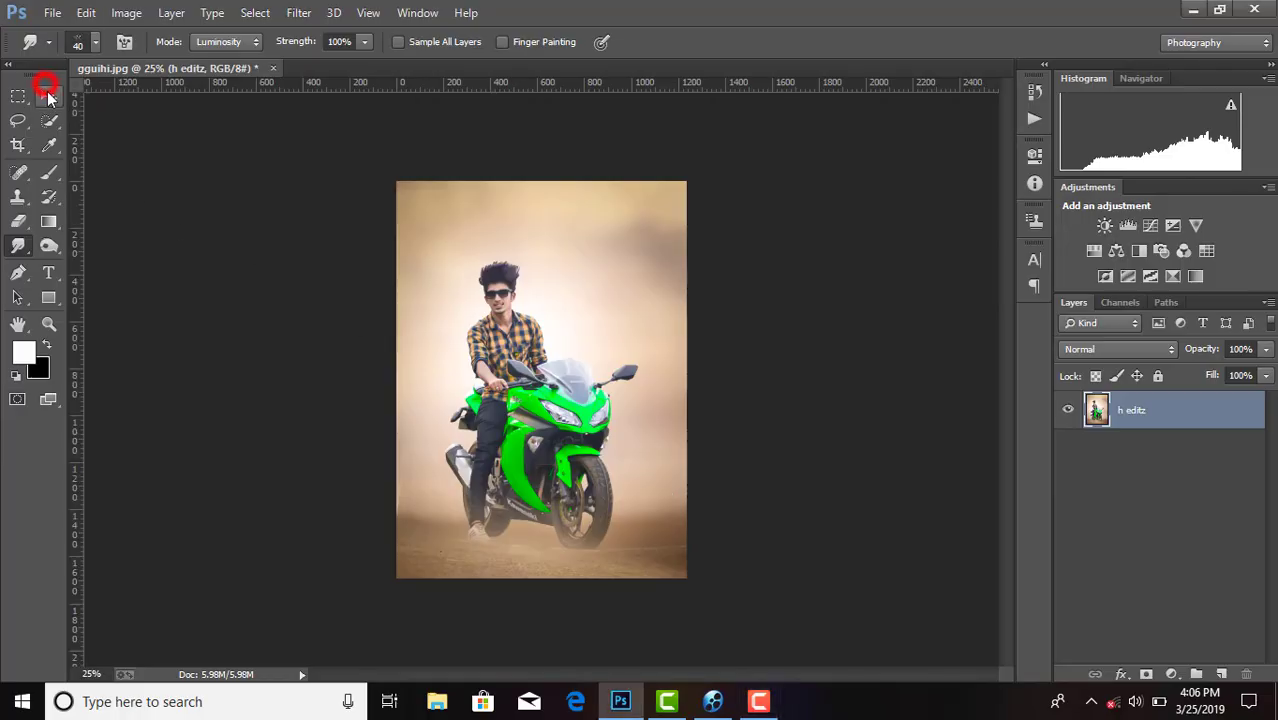
click(53, 12)
click(123, 297)
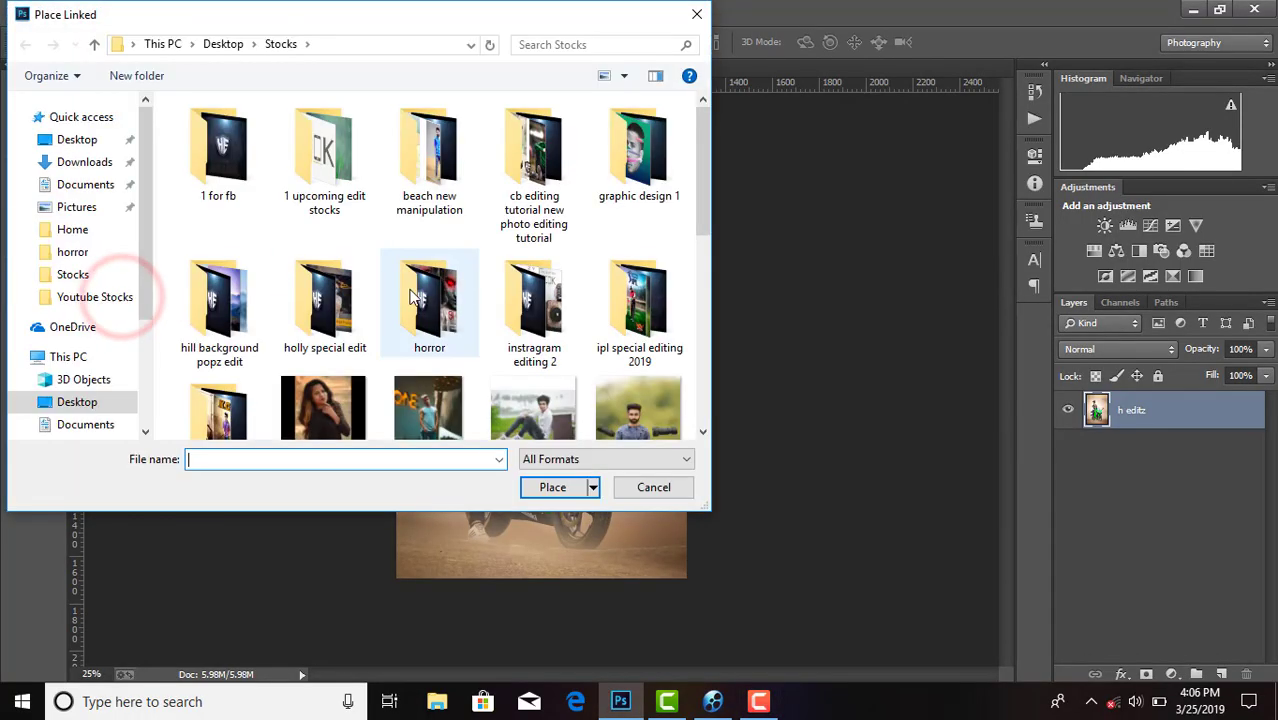
scroll(440, 290, down, 2)
scroll(467, 286, down, 1)
scroll(470, 286, down, 2)
scroll(472, 300, down, 2)
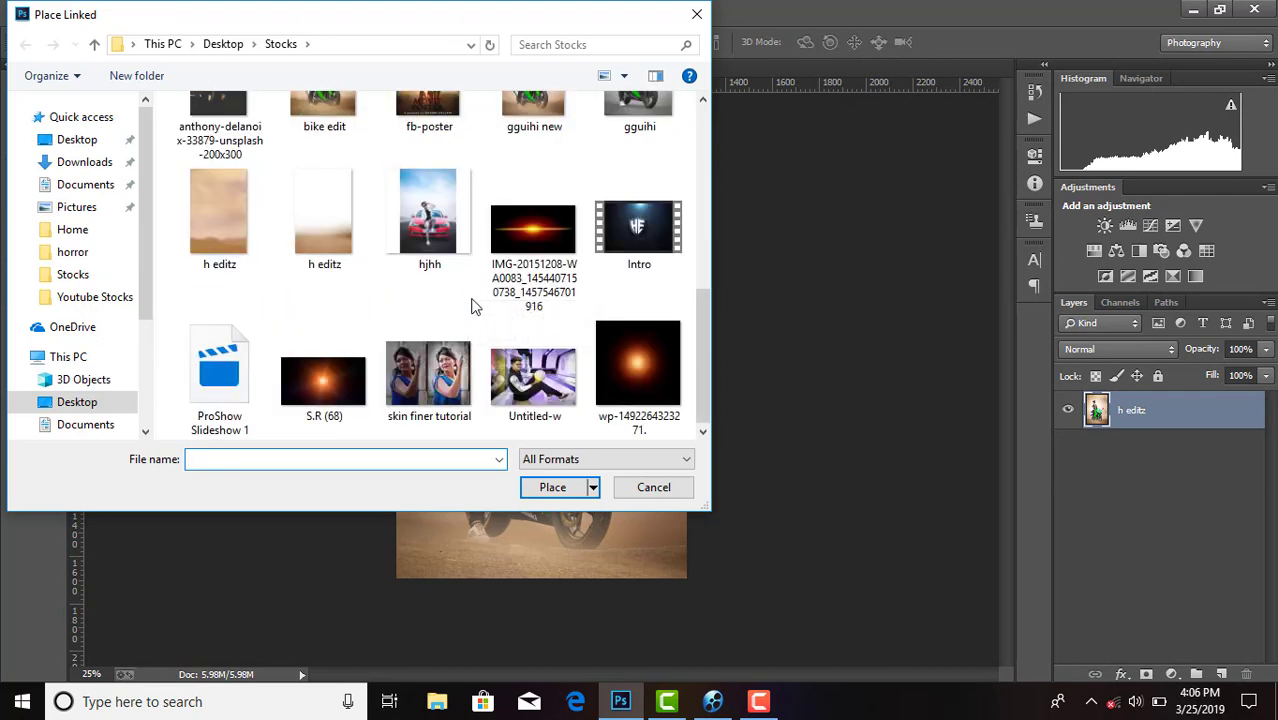
double_click(331, 384)
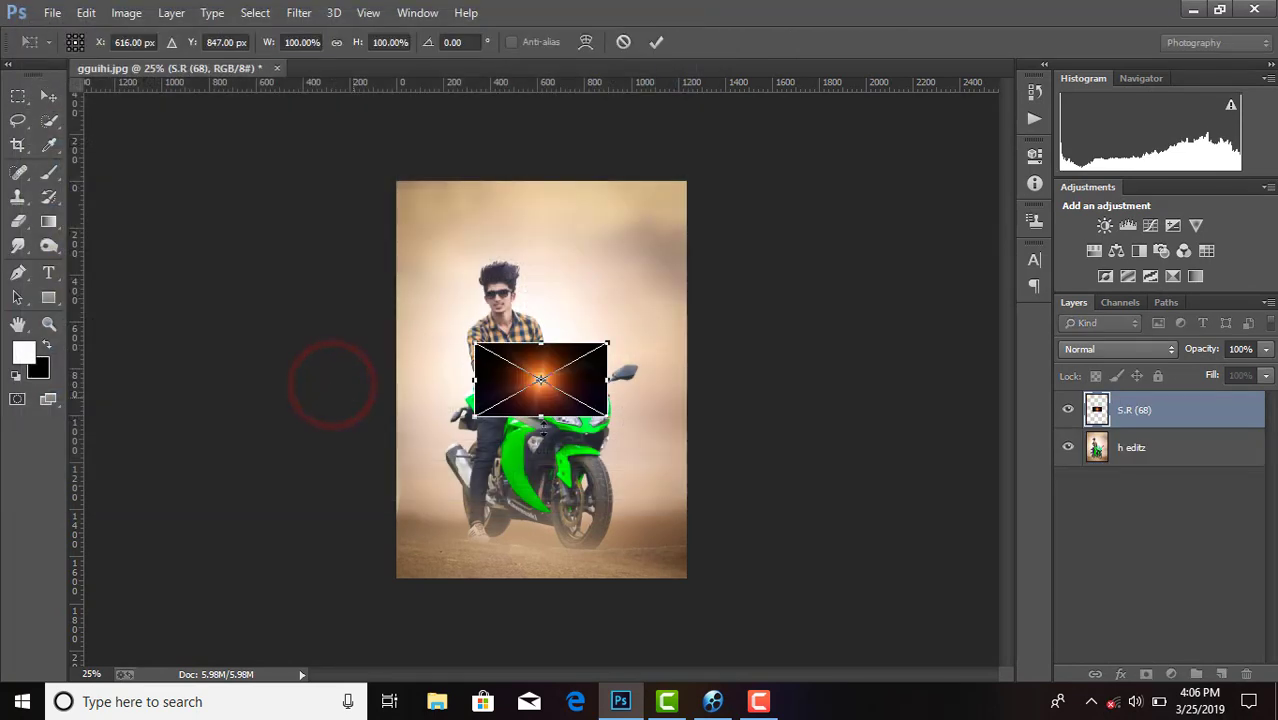
Step: Set the flare to Screen blending, position it over the headlight, and commit
click(1110, 349)
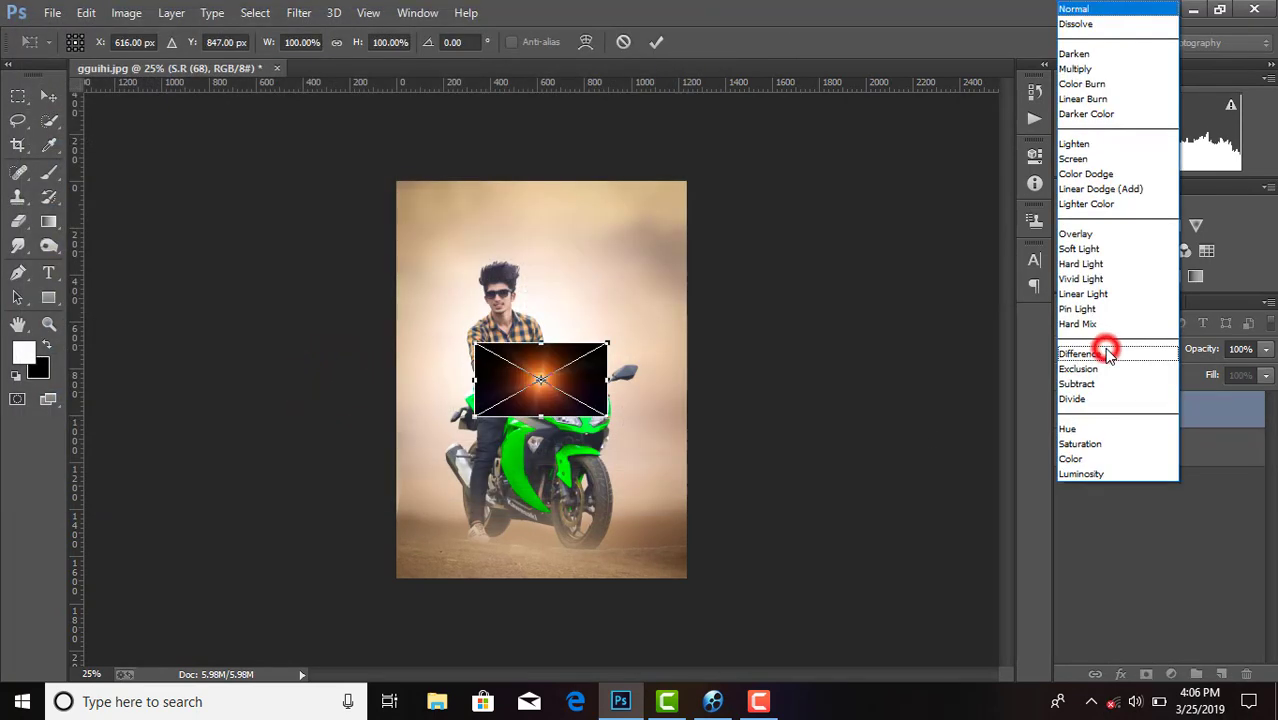
click(1082, 155)
drag(568, 378, 589, 414)
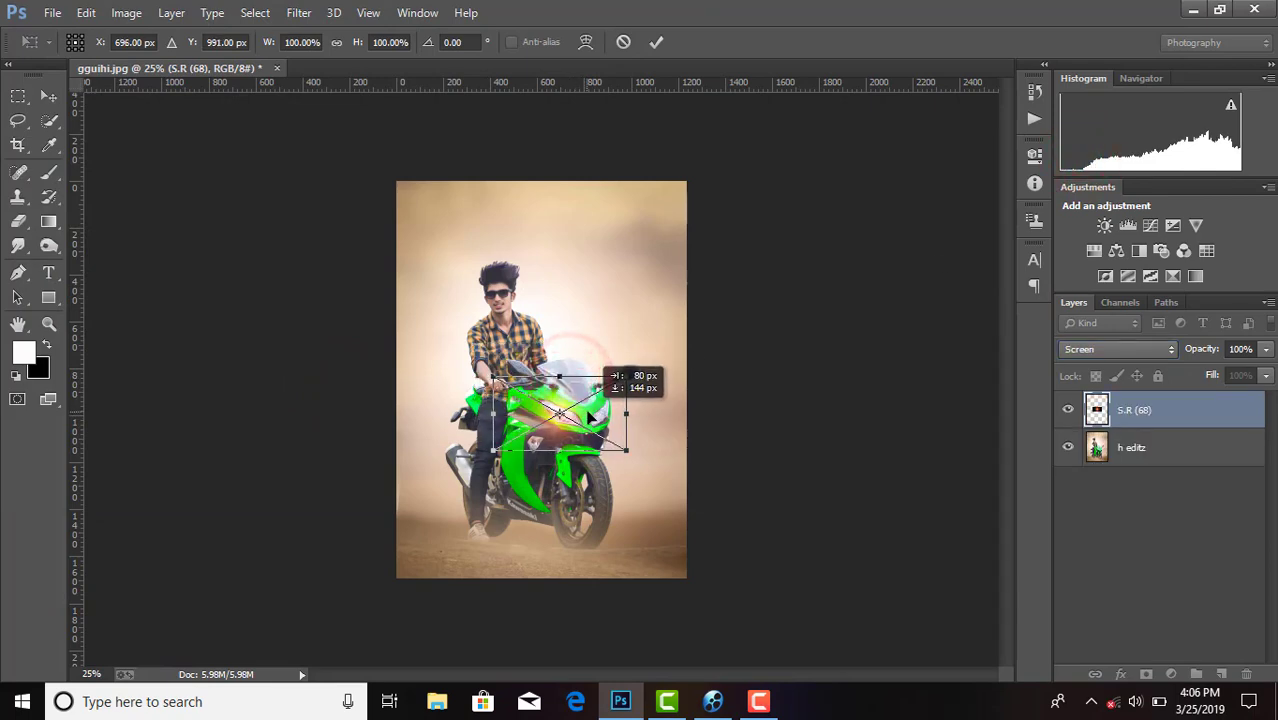
key(ctrl+plus)
key(ctrl+plus)
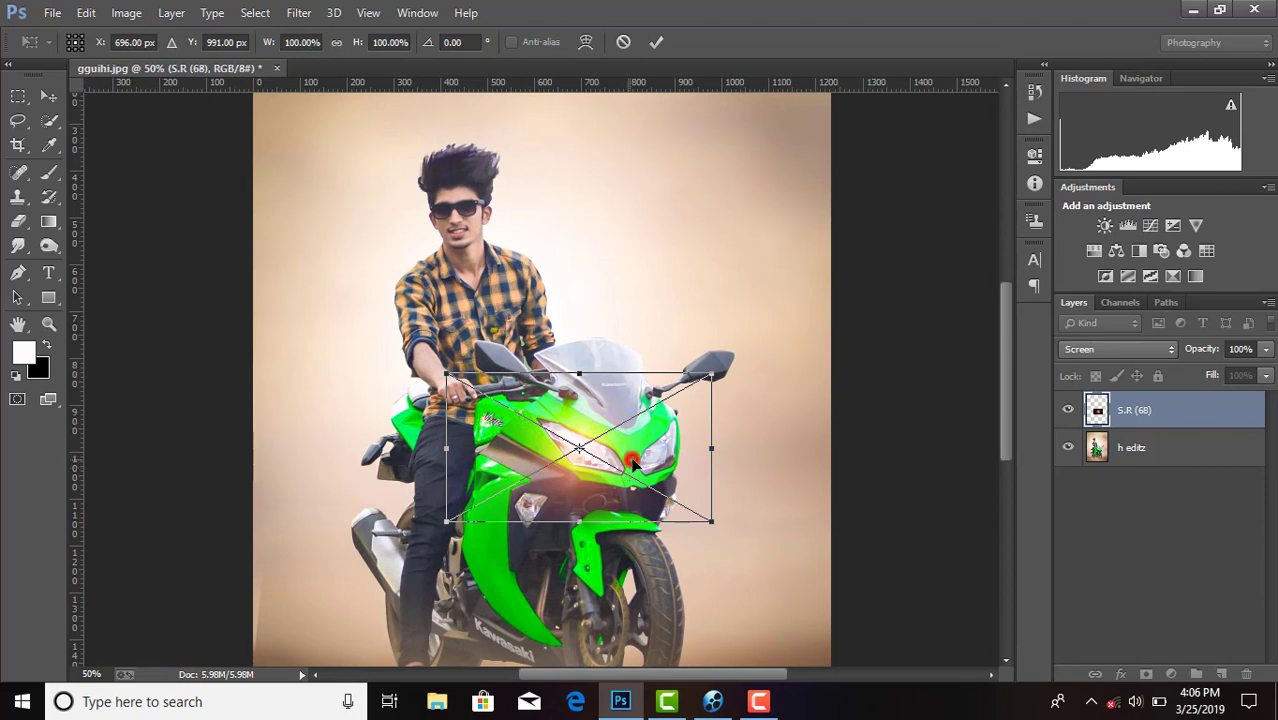
drag(632, 462, 638, 462)
click(655, 45)
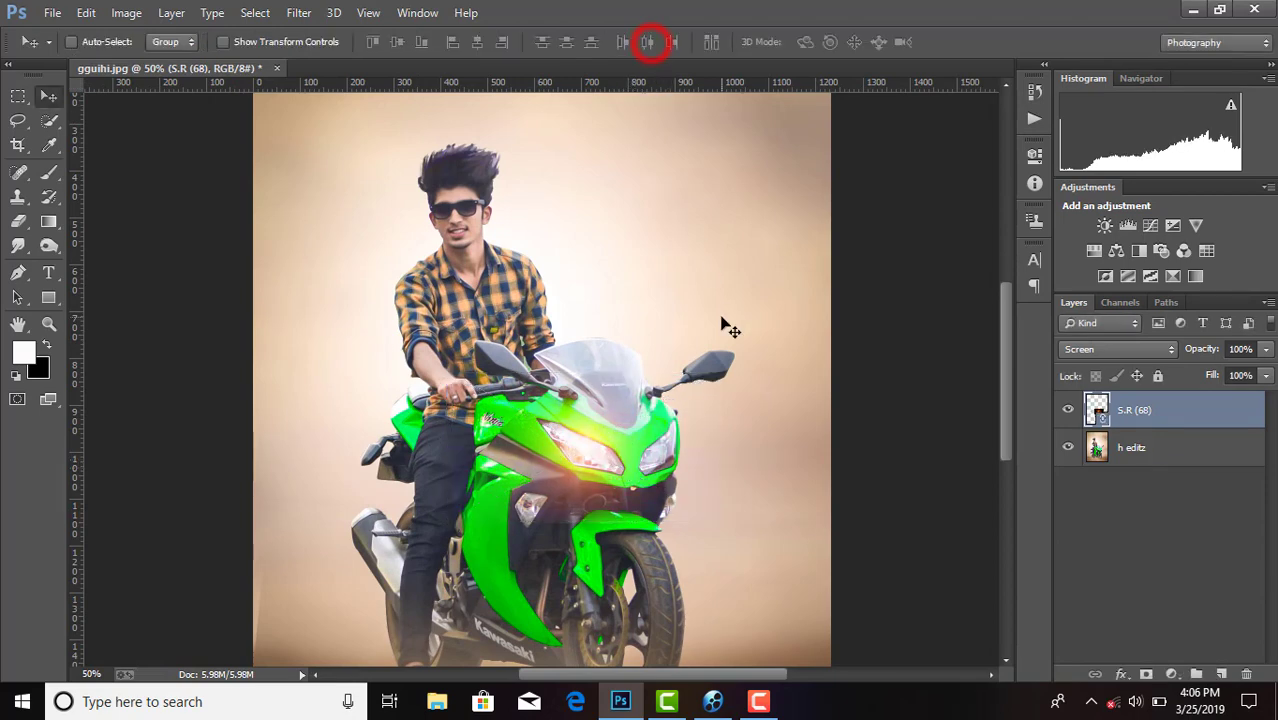
Step: Rasterize the flare and place a duplicate over the right headlight
right_click(1183, 418)
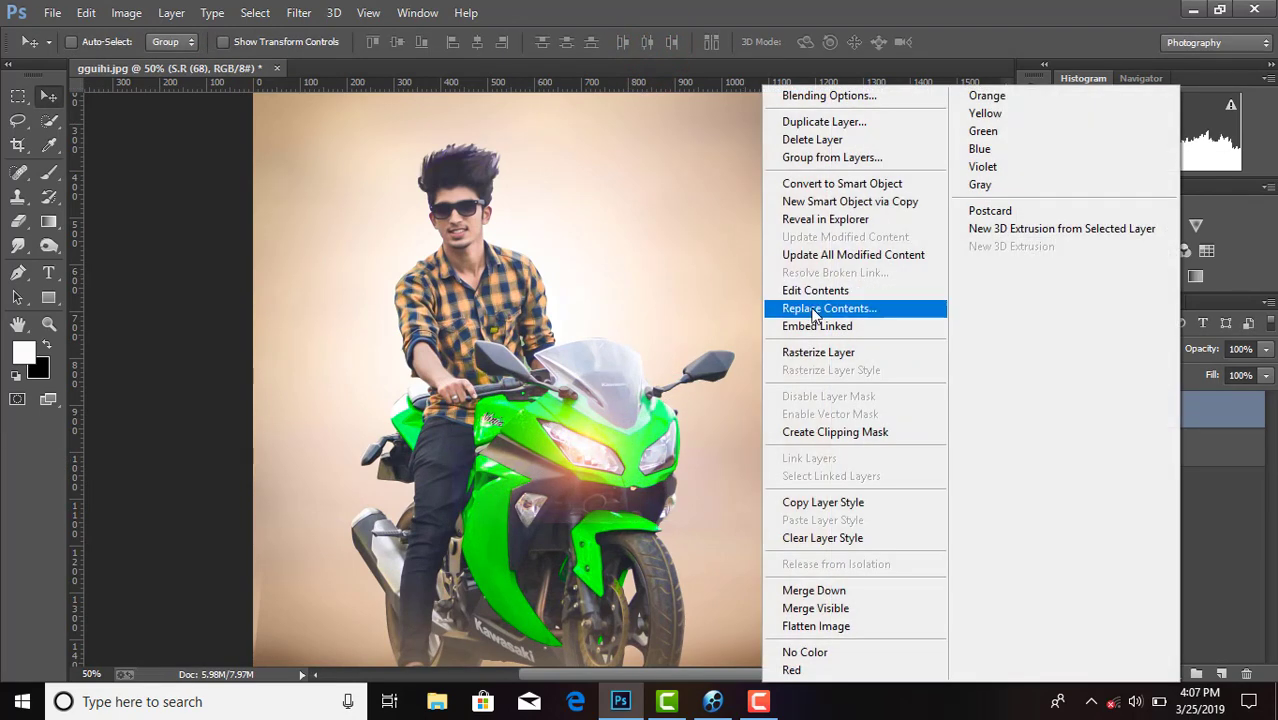
click(818, 350)
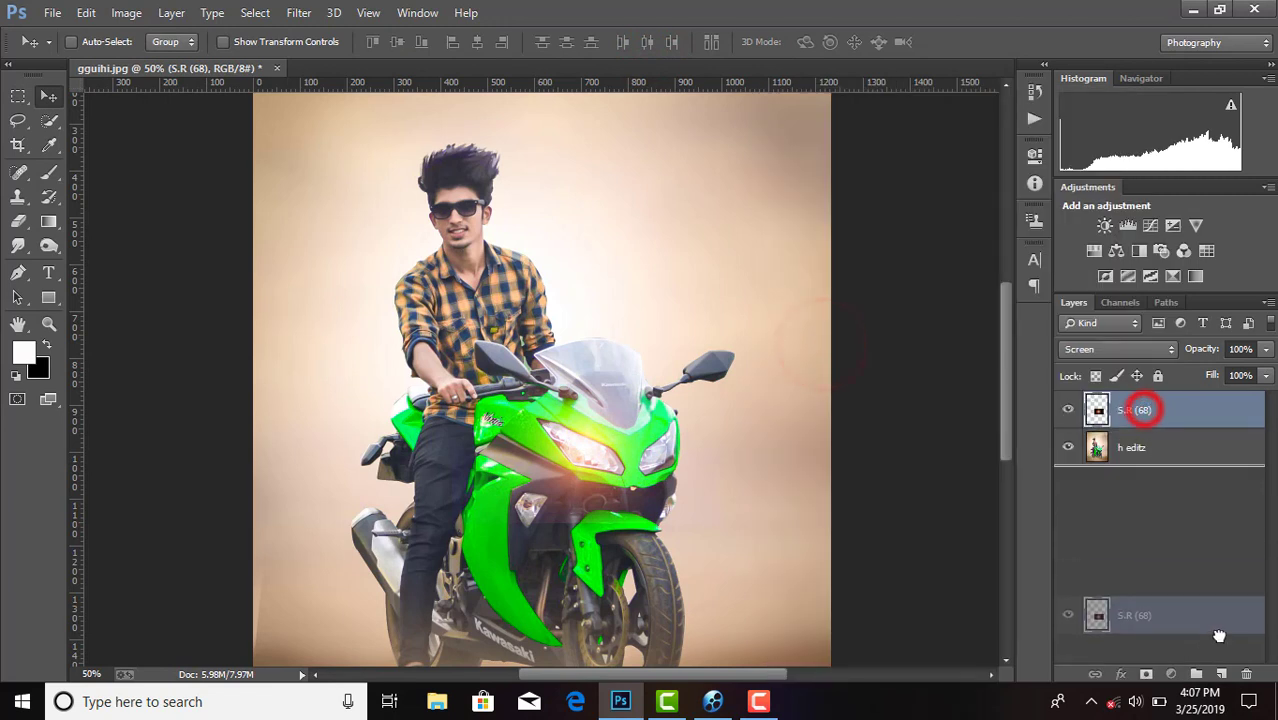
drag(1141, 412, 1222, 673)
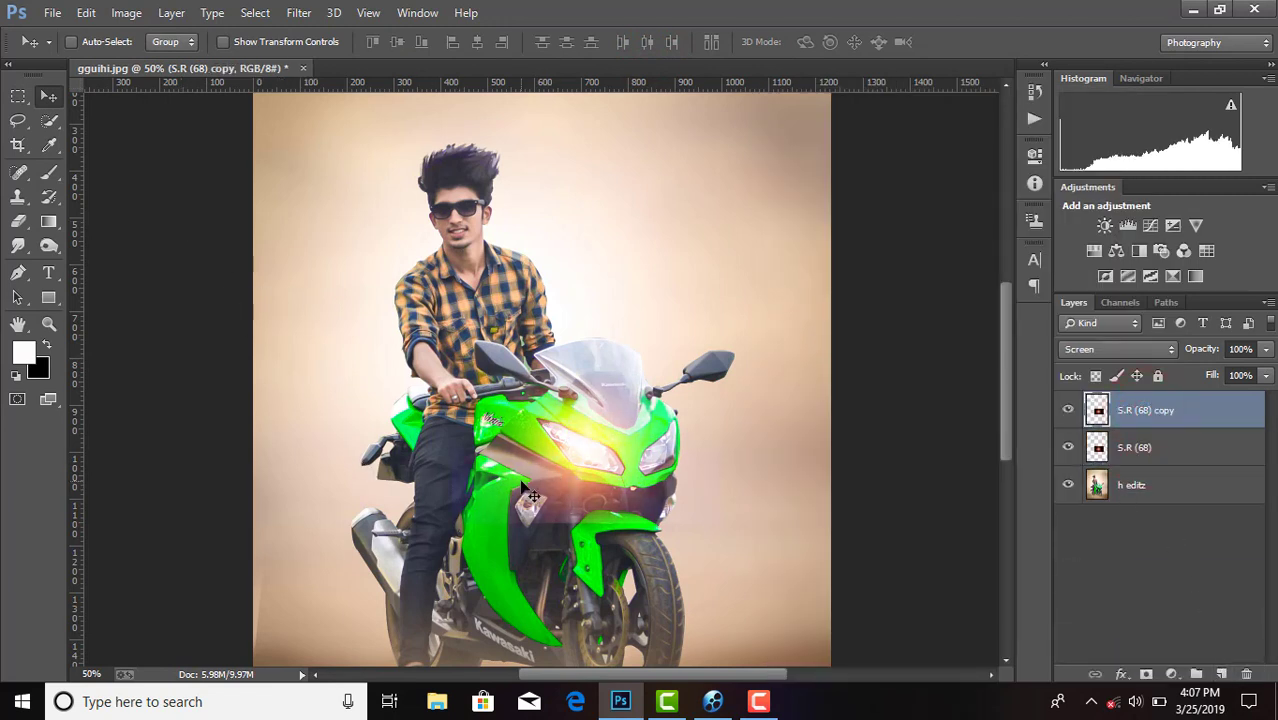
drag(595, 462, 657, 463)
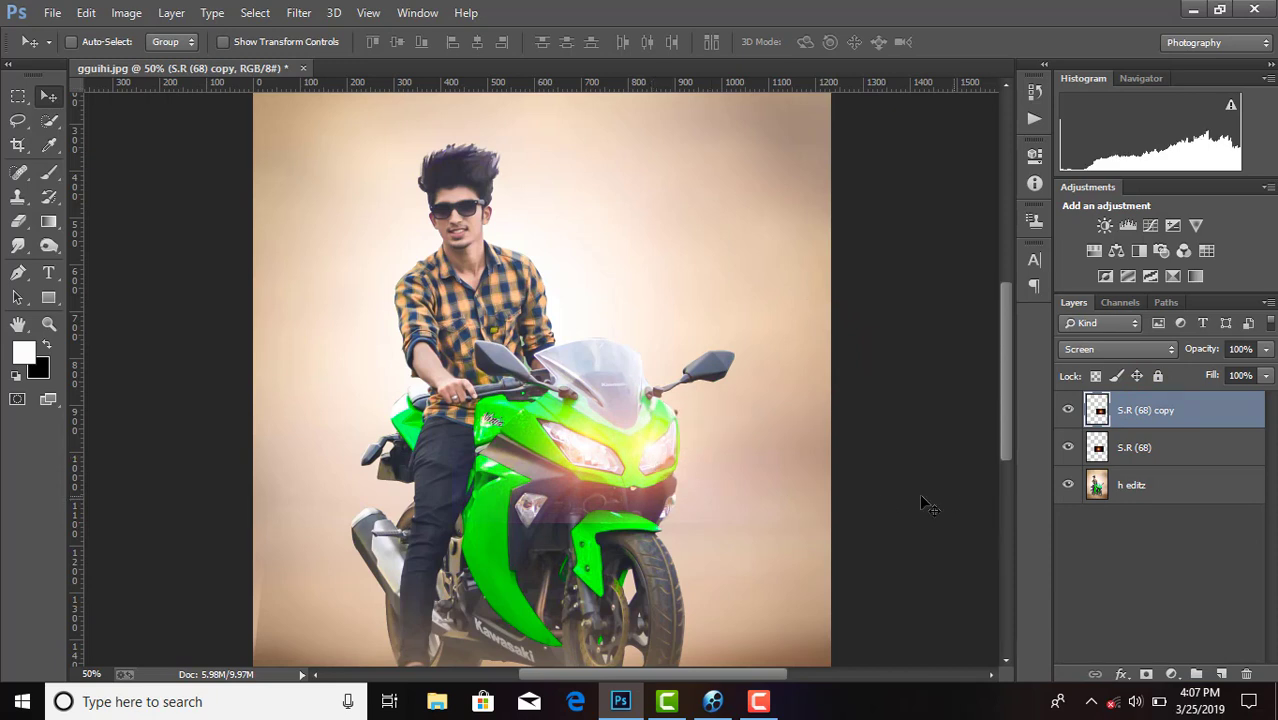
drag(666, 462, 662, 458)
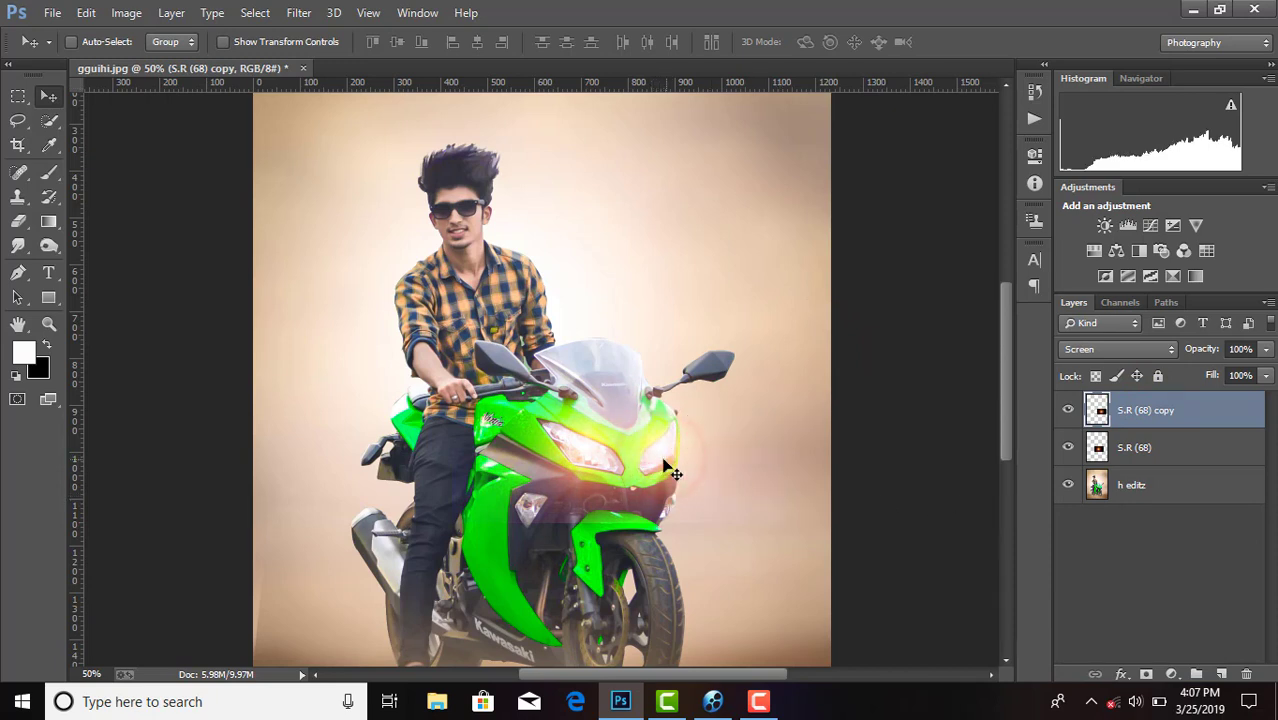
Step: Merge both flare layers, set them to Screen, and erase stray glow near the rider's leg
ctrl+click(1170, 447)
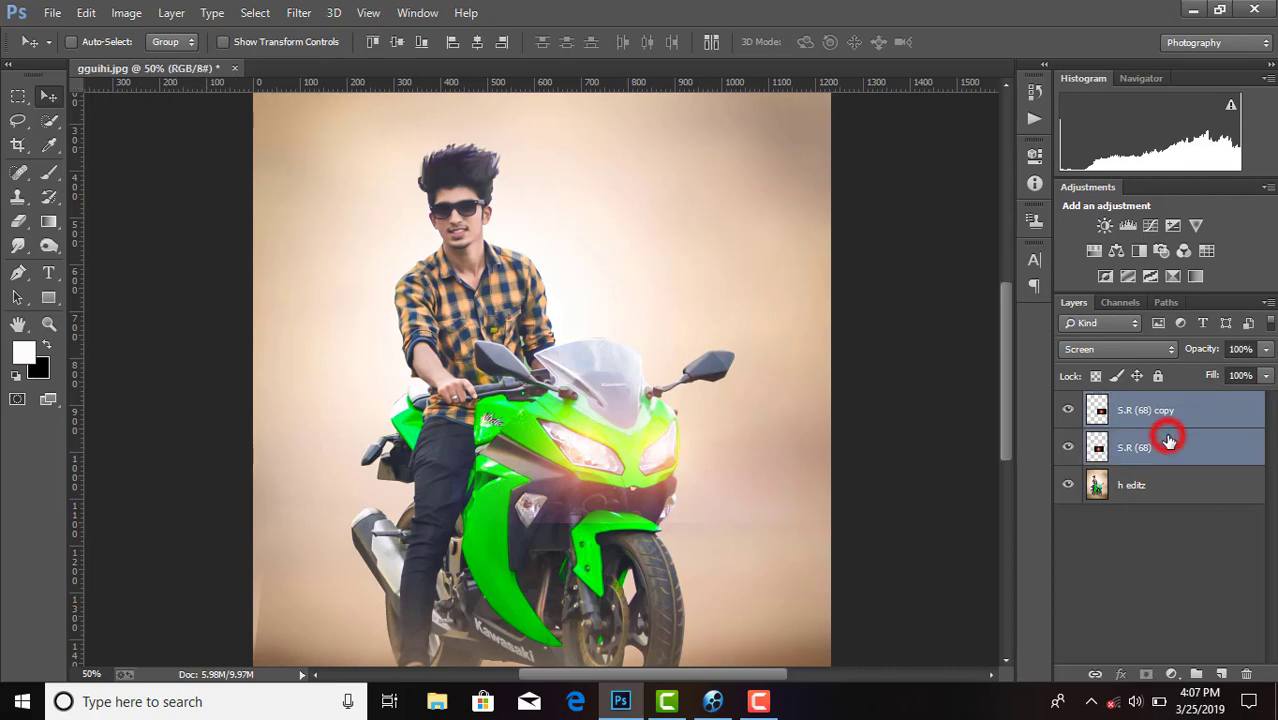
right_click(1170, 442)
click(855, 537)
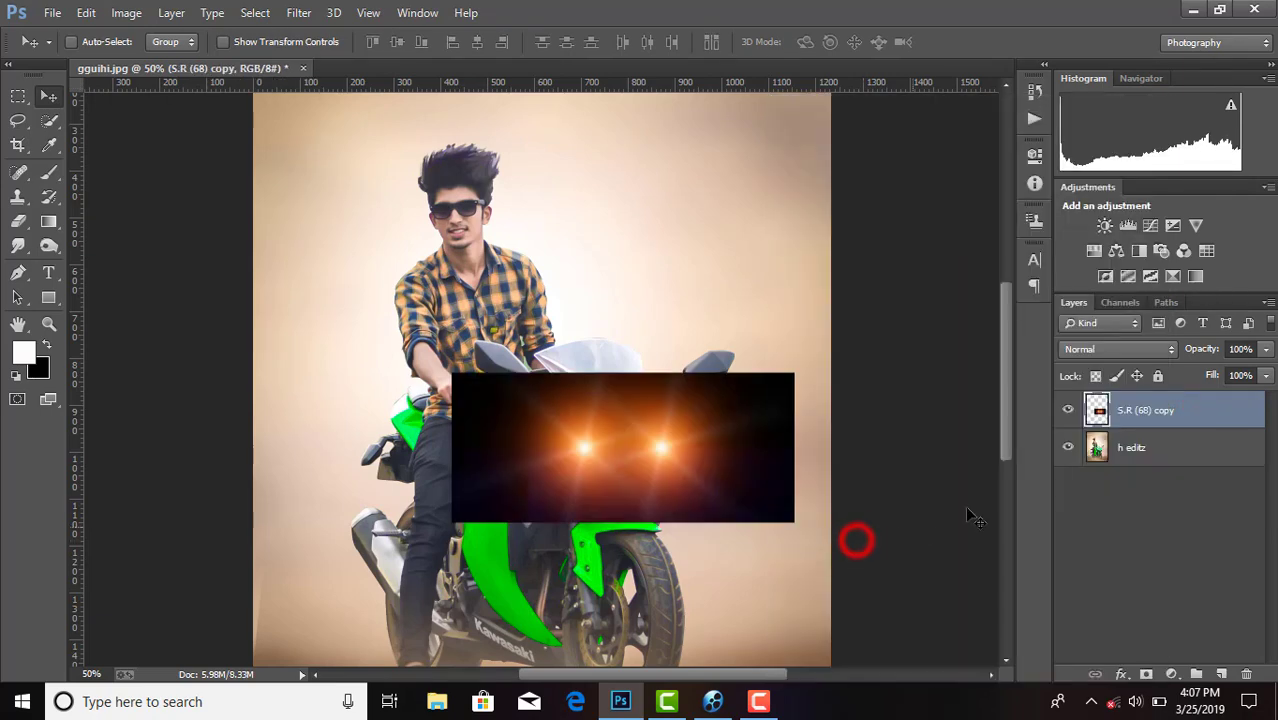
click(1093, 352)
click(1103, 157)
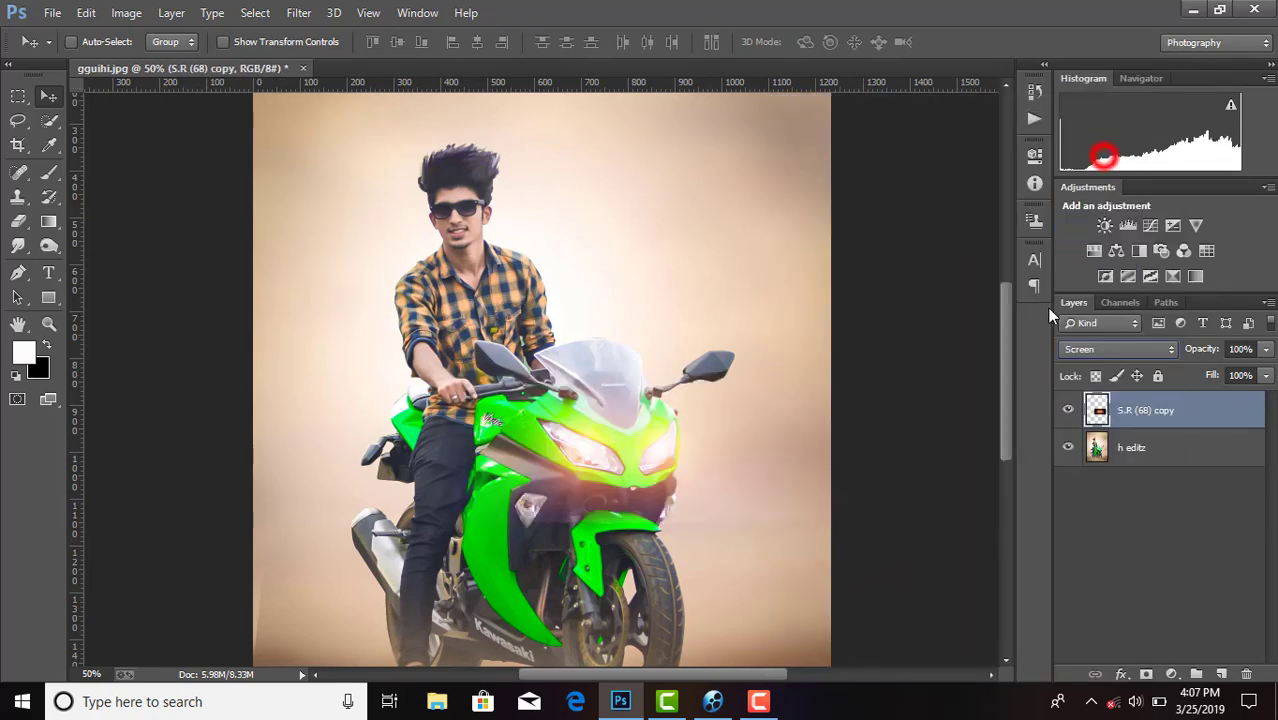
click(18, 222)
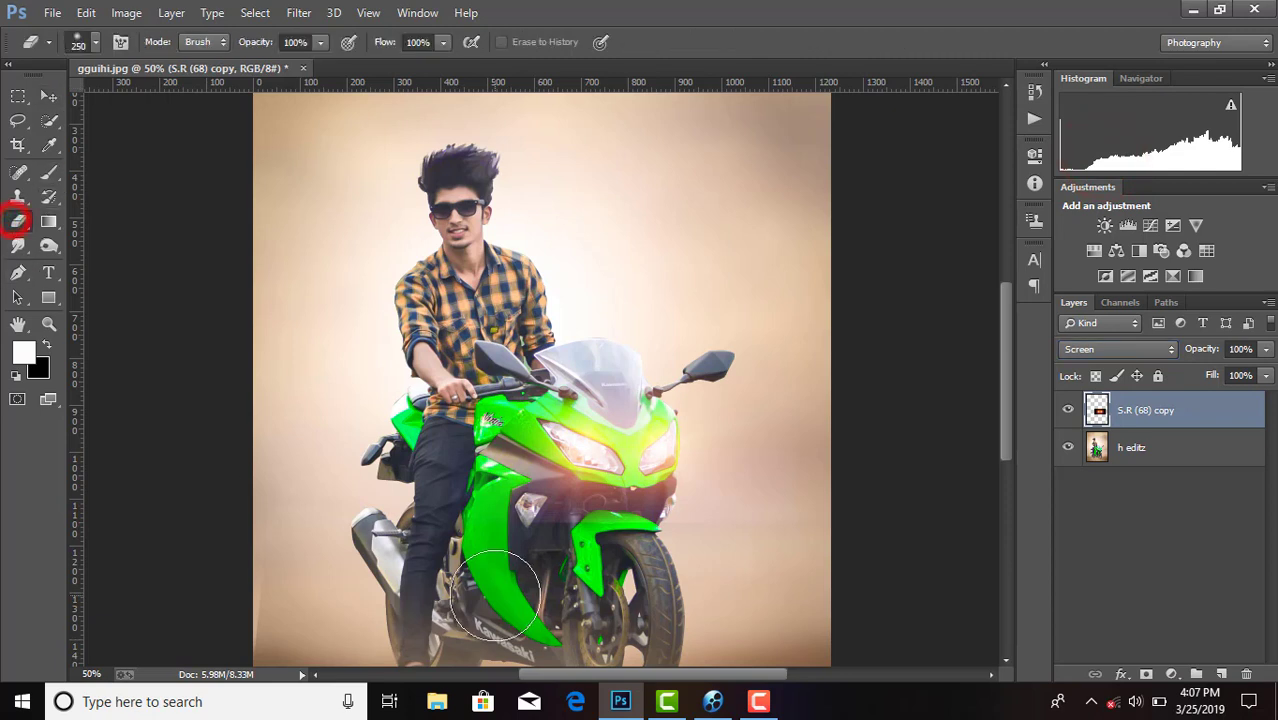
drag(452, 545, 428, 425)
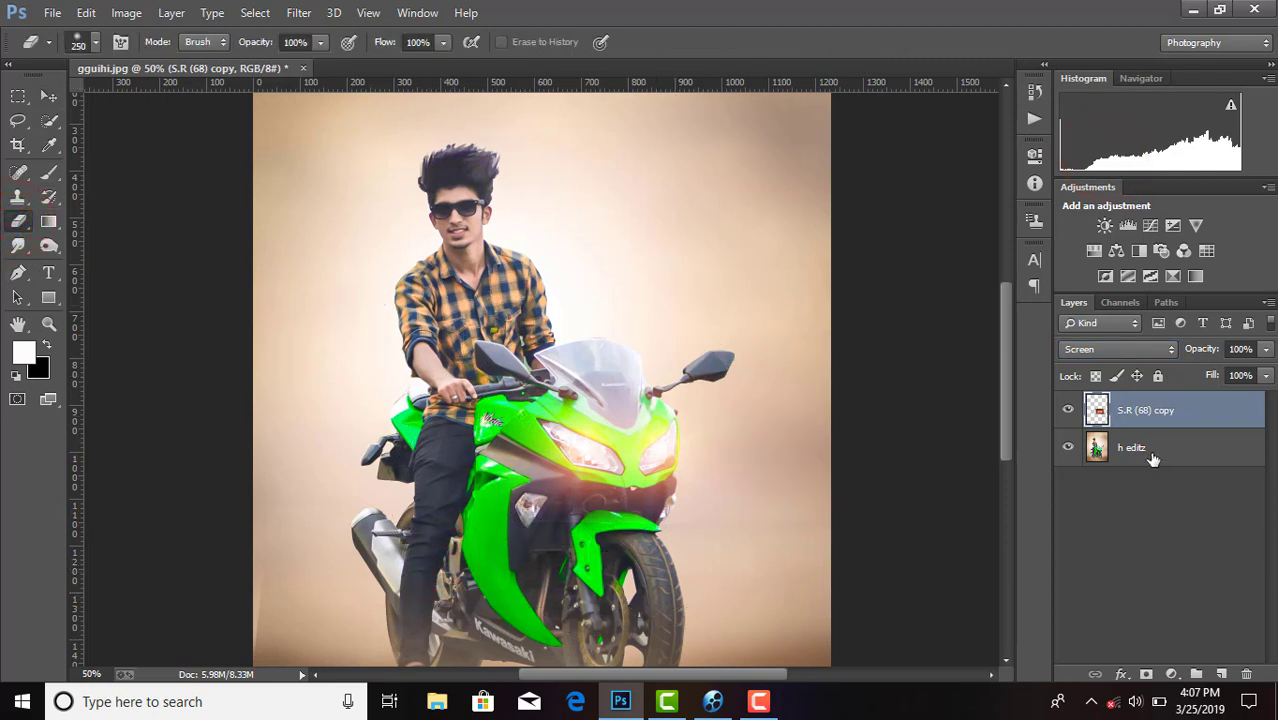
Step: Merge the visible layers and flatten the image into a single Background layer
key(ctrl+minus)
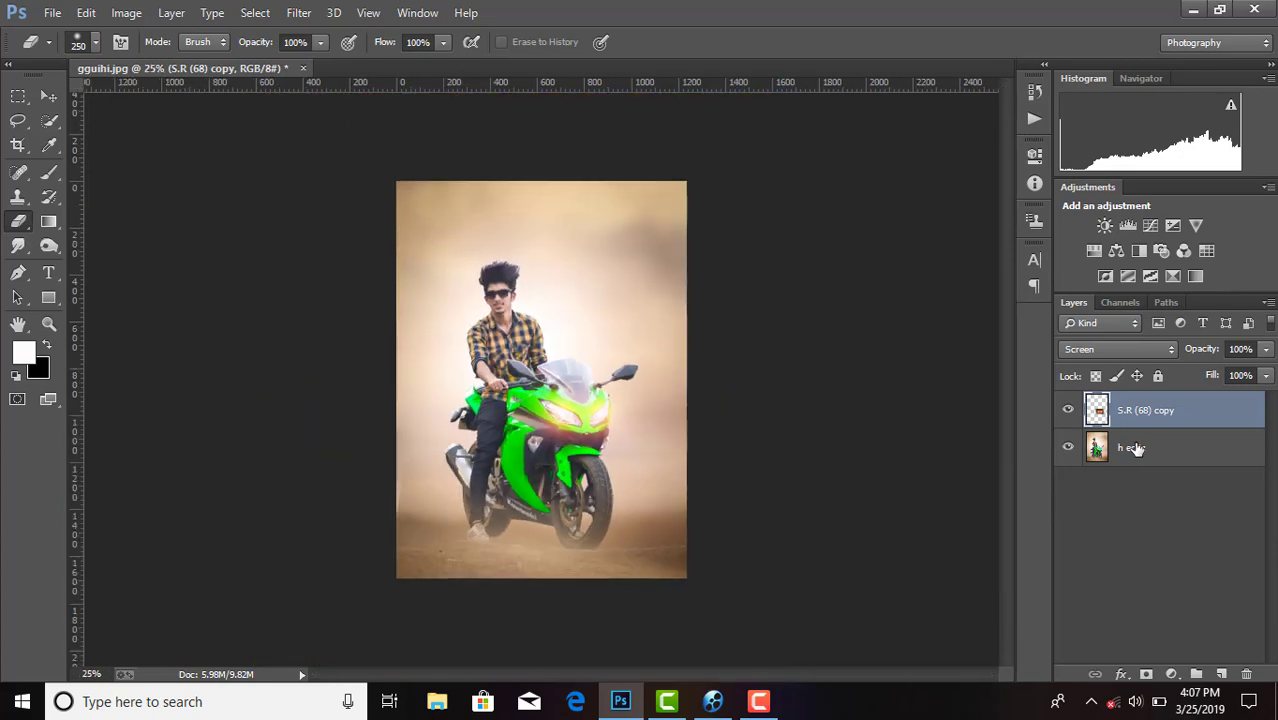
right_click(1135, 447)
click(765, 555)
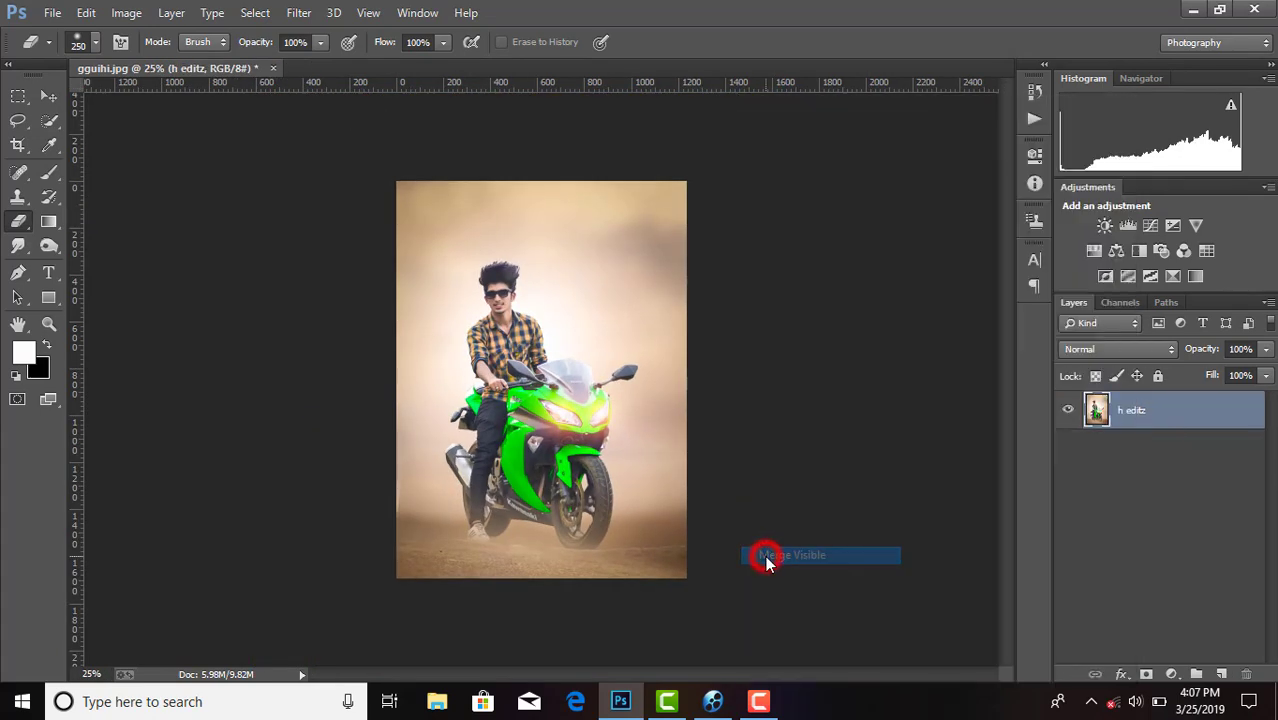
right_click(1157, 423)
click(827, 568)
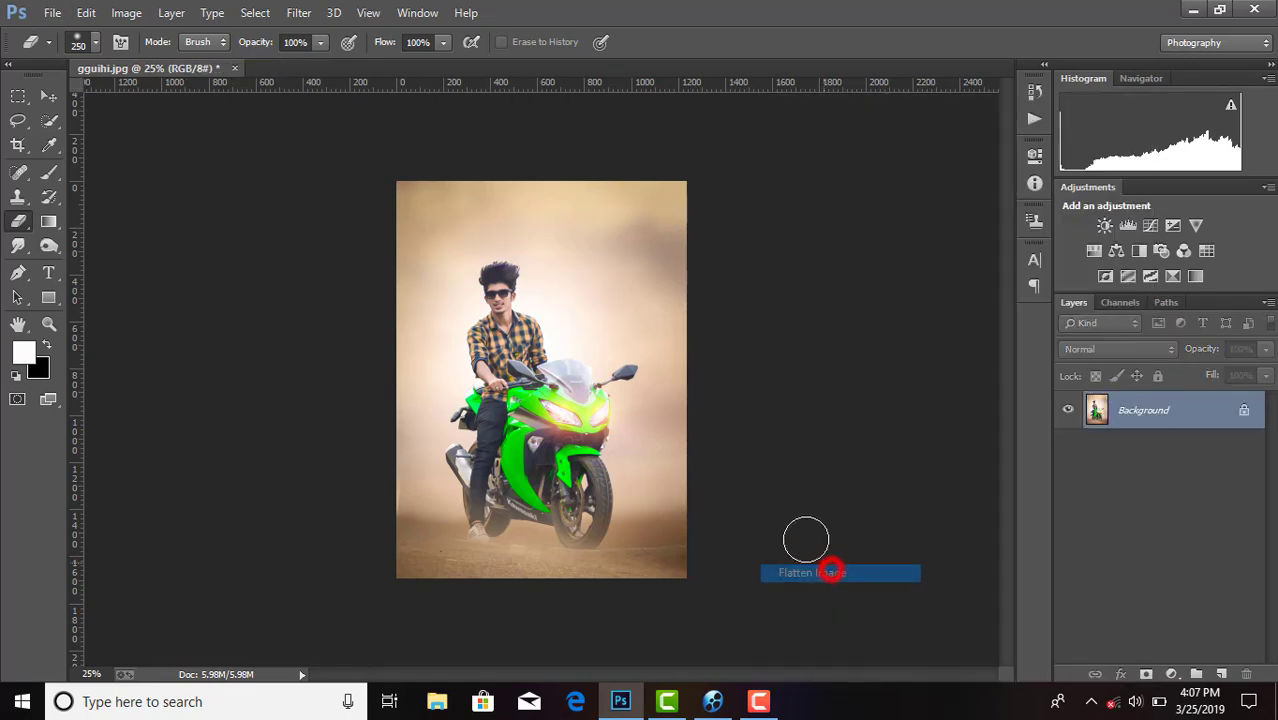
Step: Save a JPEG copy named 'gguihi new editz' at quality 10
click(52, 10)
click(96, 190)
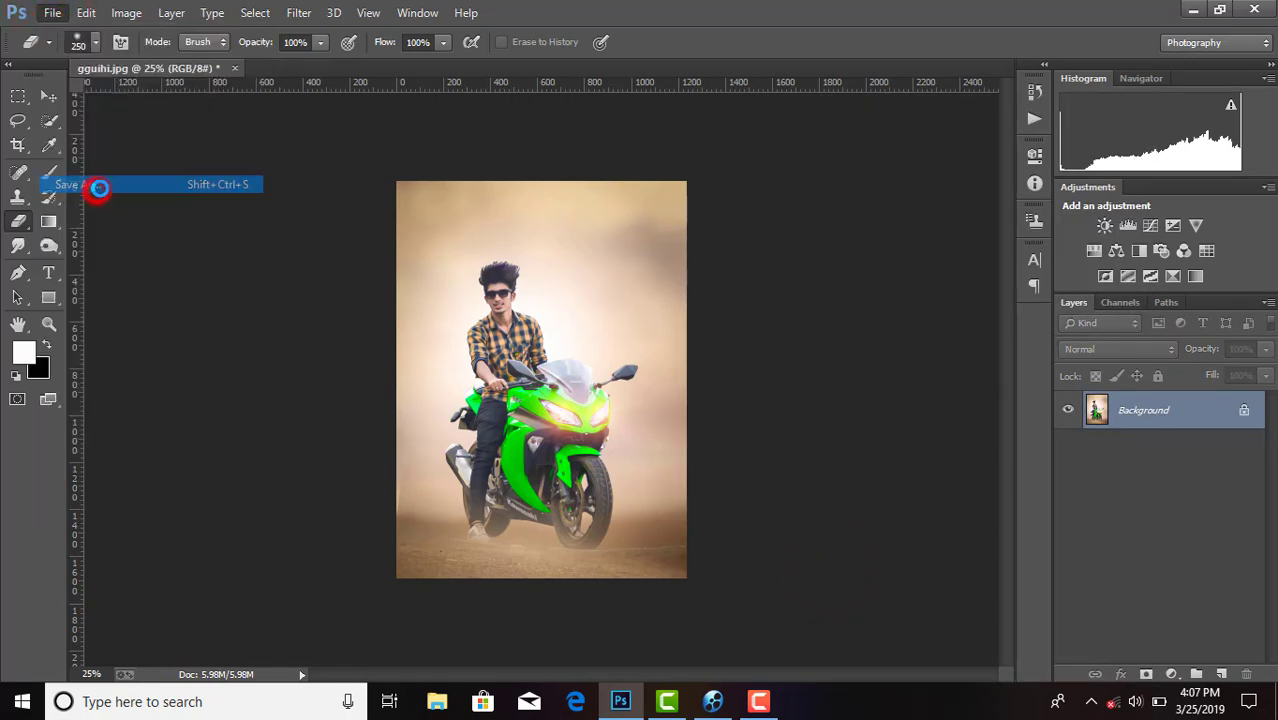
text(gguihi)
click(204, 422)
text(new)
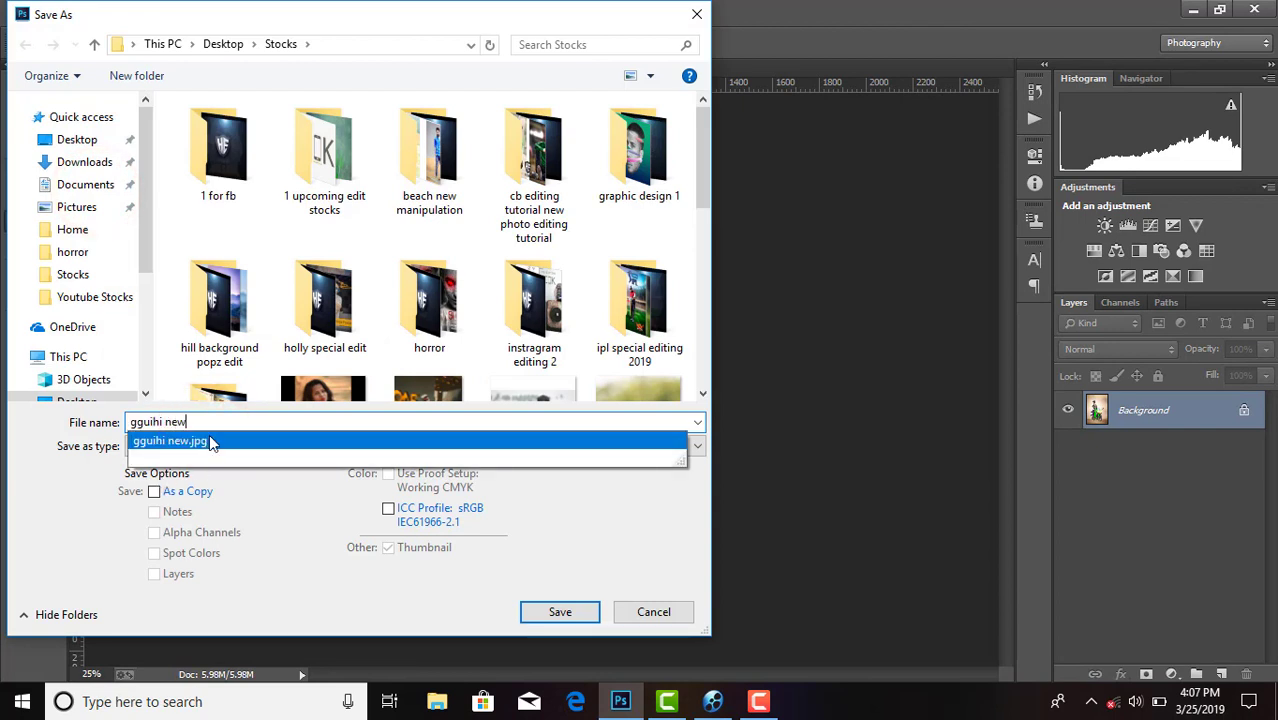
click(217, 424)
text(editz)
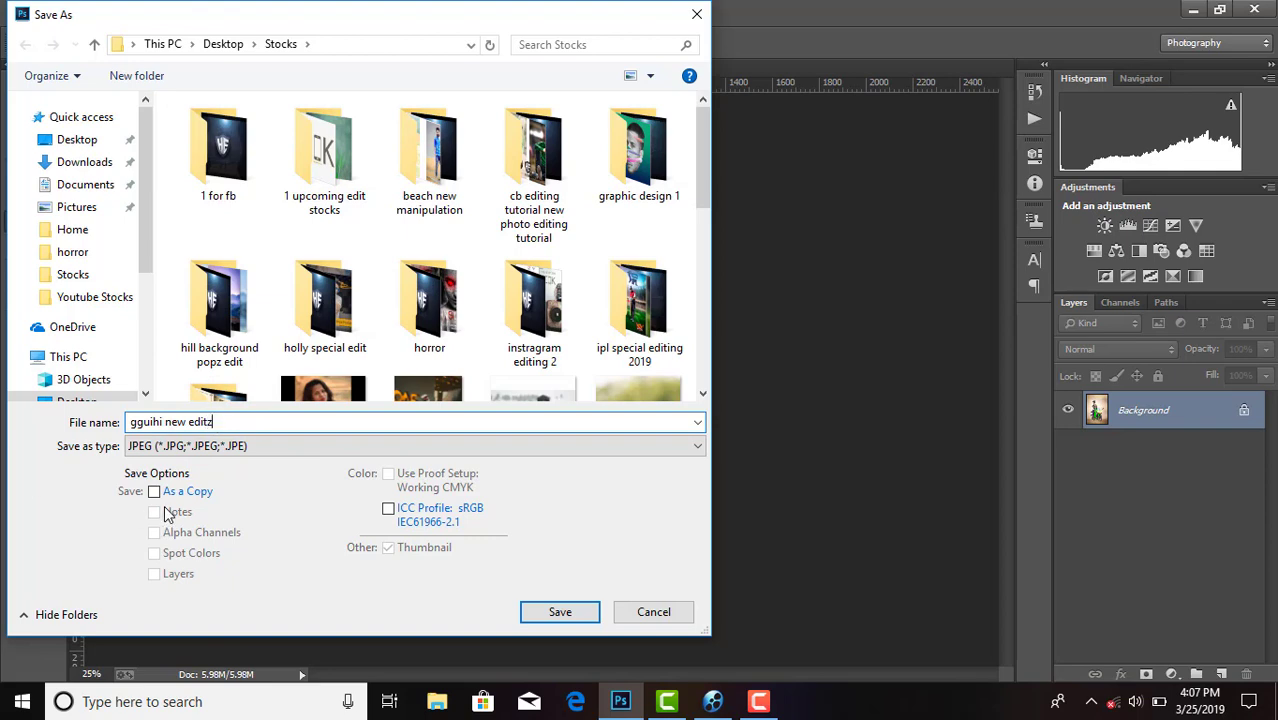
click(155, 492)
click(562, 614)
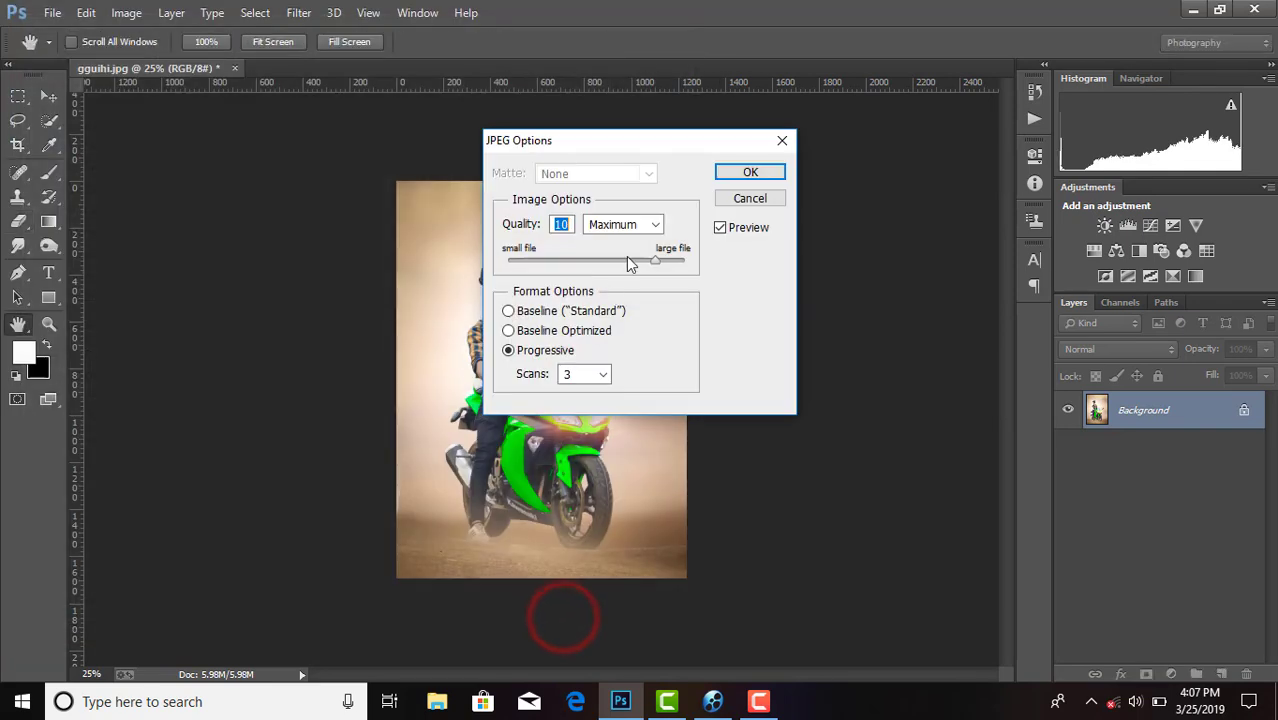